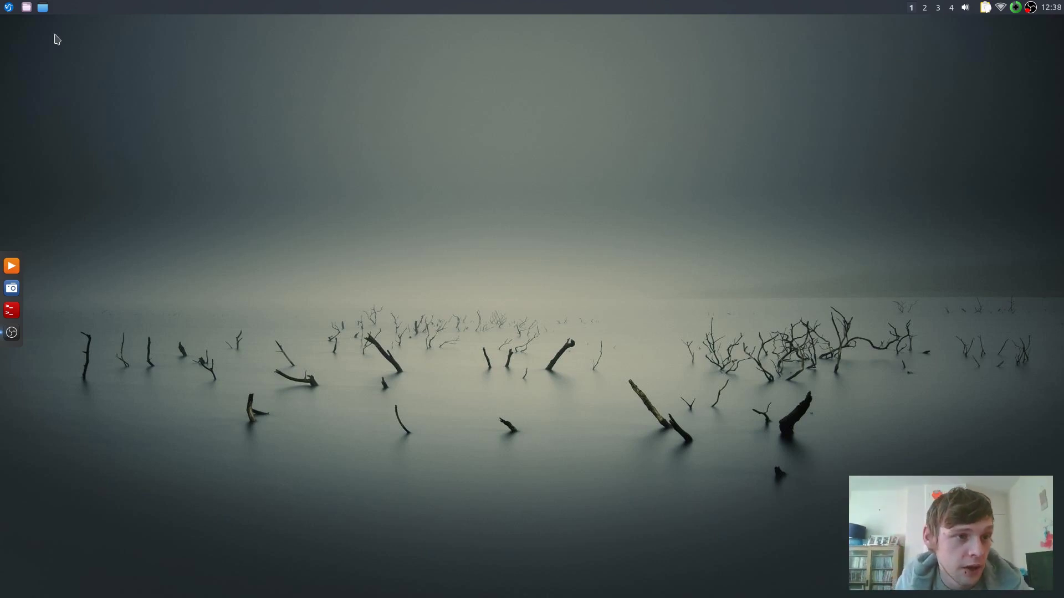
- Glance at the application menu, then open the home folder in PCManFM-Qt
{"action": "left_click", "coordinate": [9, 6]}
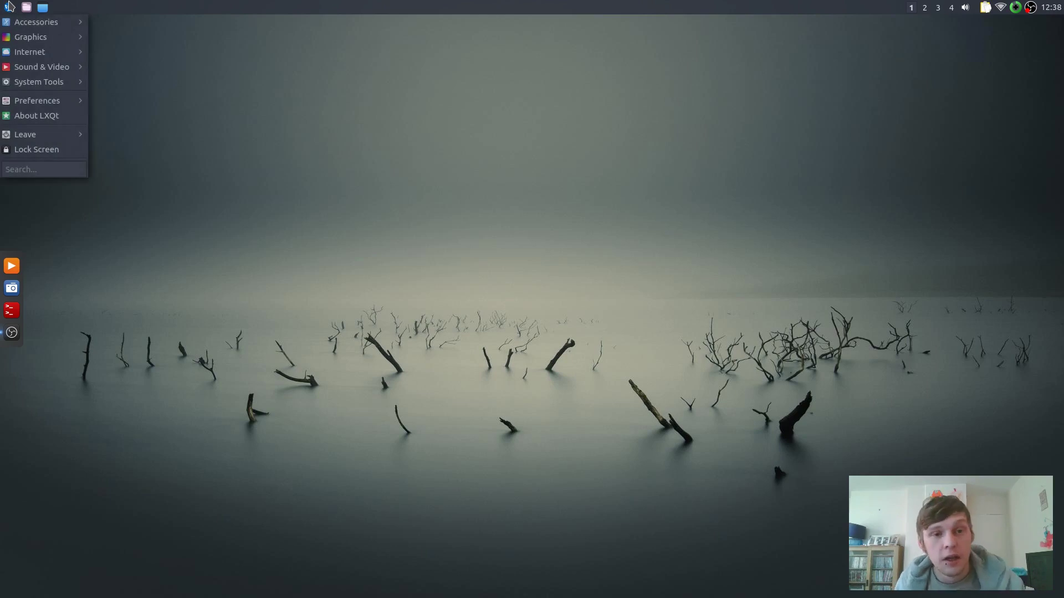
{"action": "left_click", "coordinate": [272, 159]}
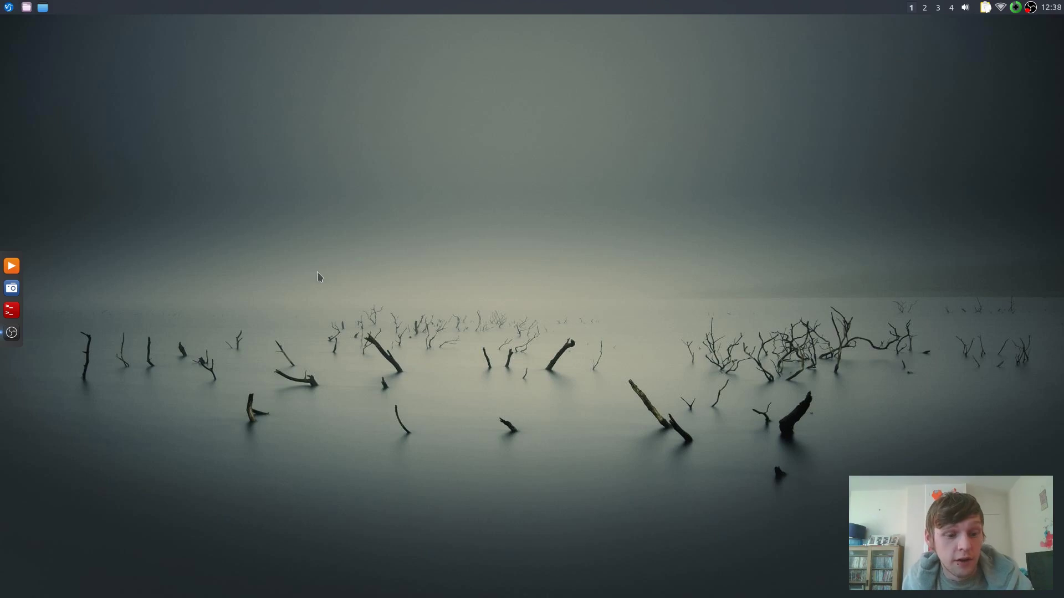
{"action": "left_click_drag", "start_coordinate": [262, 253], "coordinate": [57, 38]}
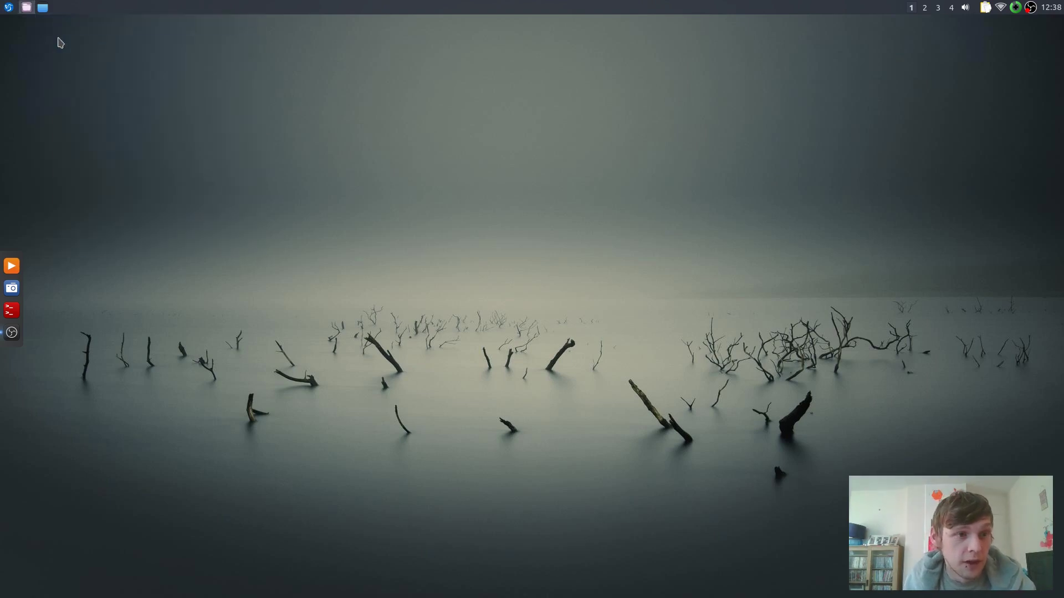
{"action": "left_click", "coordinate": [26, 8]}
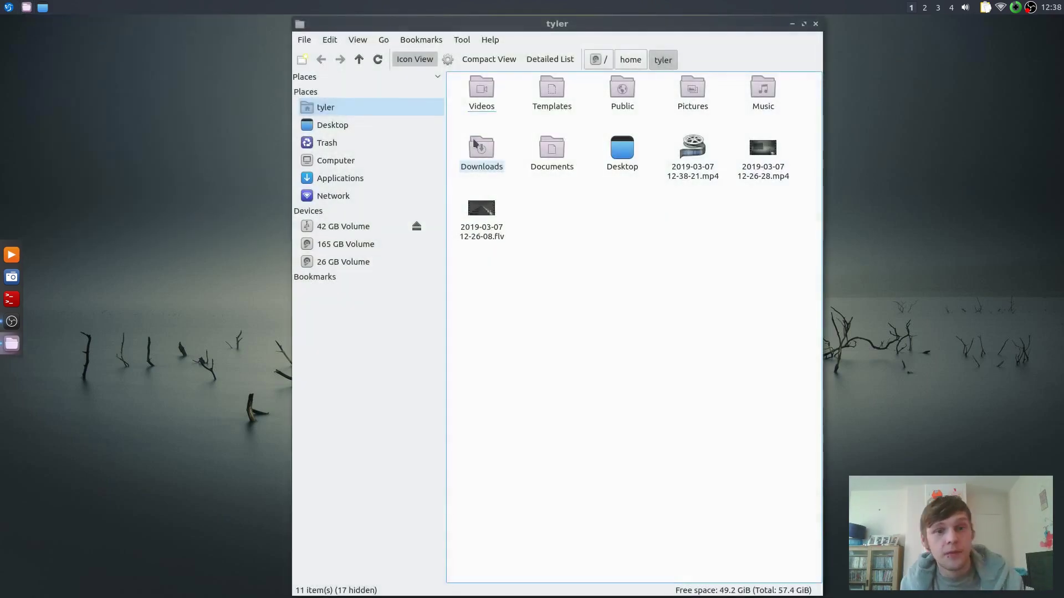
- Tile the file manager left and right, send it to workspace 3, and return to desktop 1
{"action": "key", "text": "super+Left"}
{"action": "key", "text": "super+Right"}
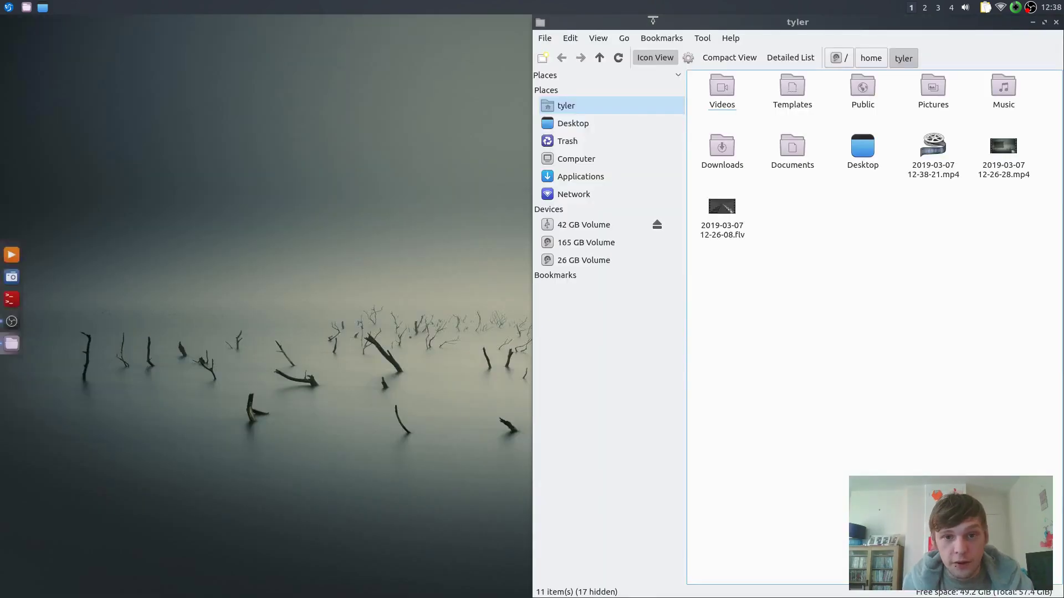
{"action": "key", "text": "super+Left"}
{"action": "key", "text": "super+1"}
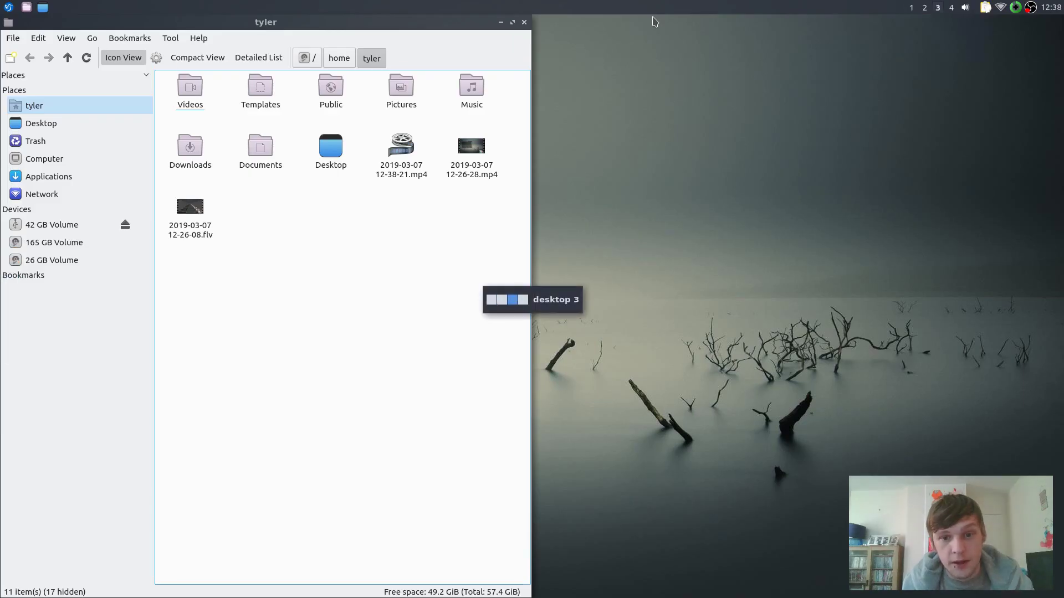
{"action": "key", "text": "super+d"}
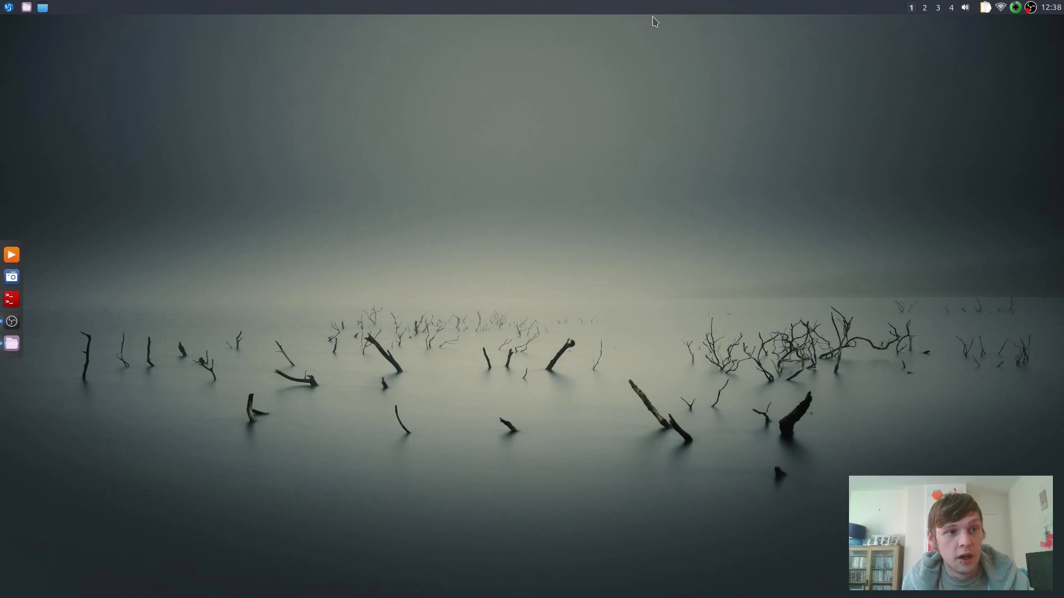
- Browse the LXQt application menu and close it again
{"action": "left_click", "coordinate": [4, 6]}
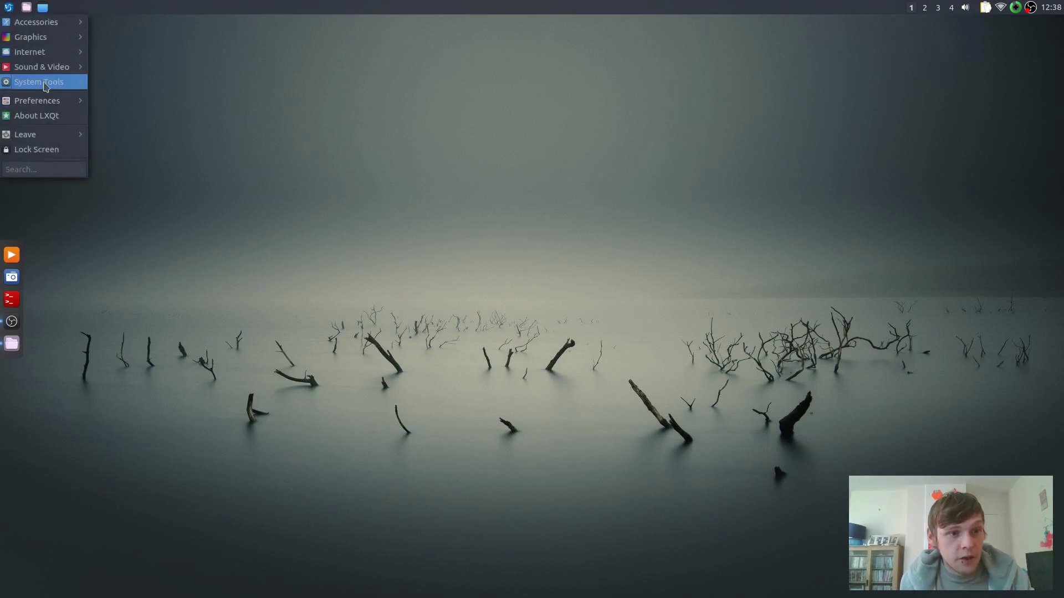
{"action": "mouse_move", "coordinate": [58, 90]}
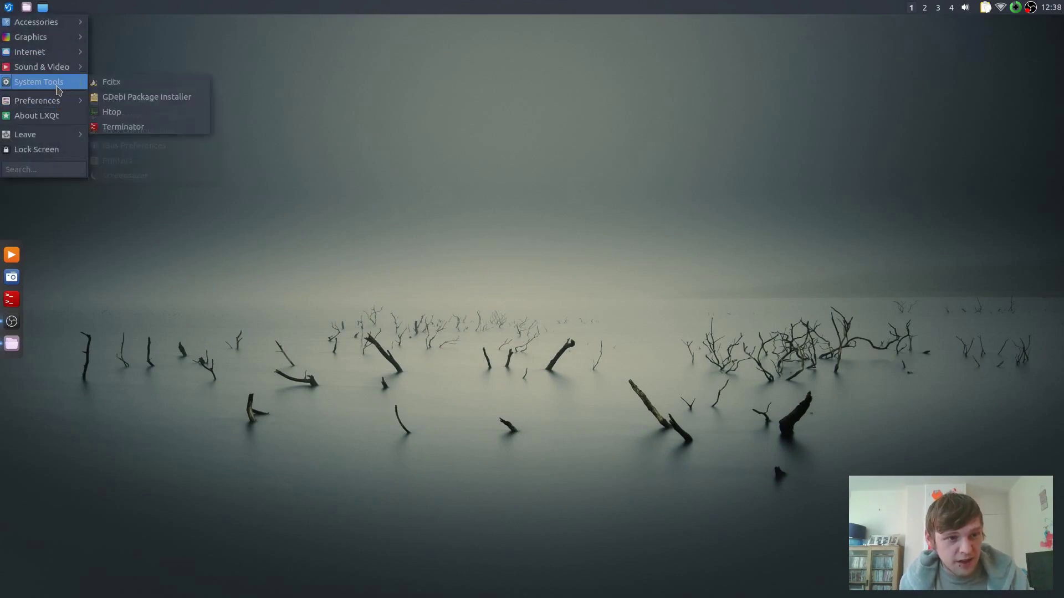
{"action": "left_click", "coordinate": [289, 255]}
- Search the menu for 'file', then for 'settings', and dismiss the results
{"action": "key", "text": "super"}
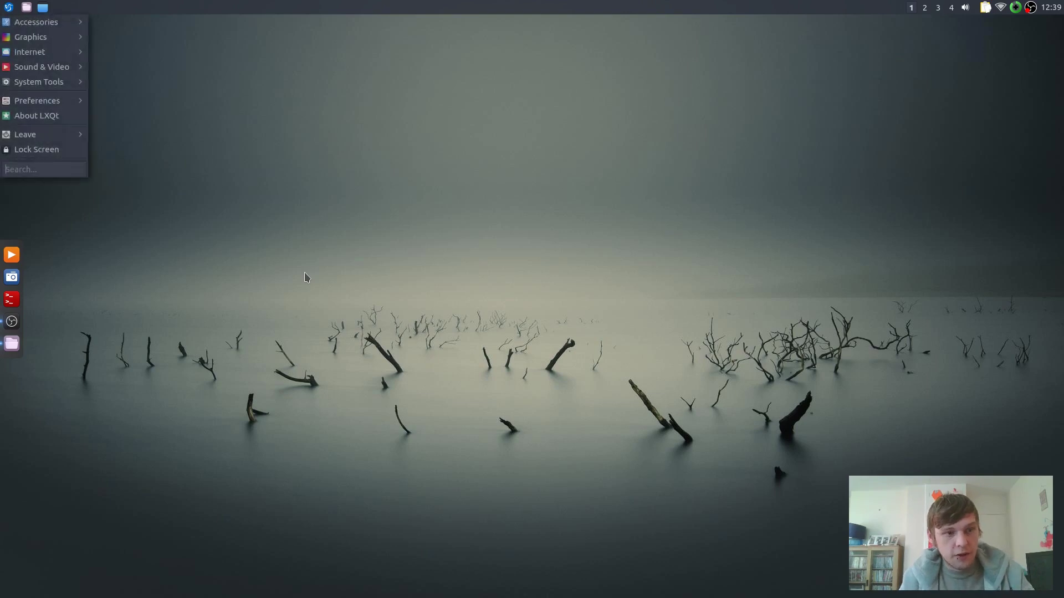
{"action": "type", "text": "file"}
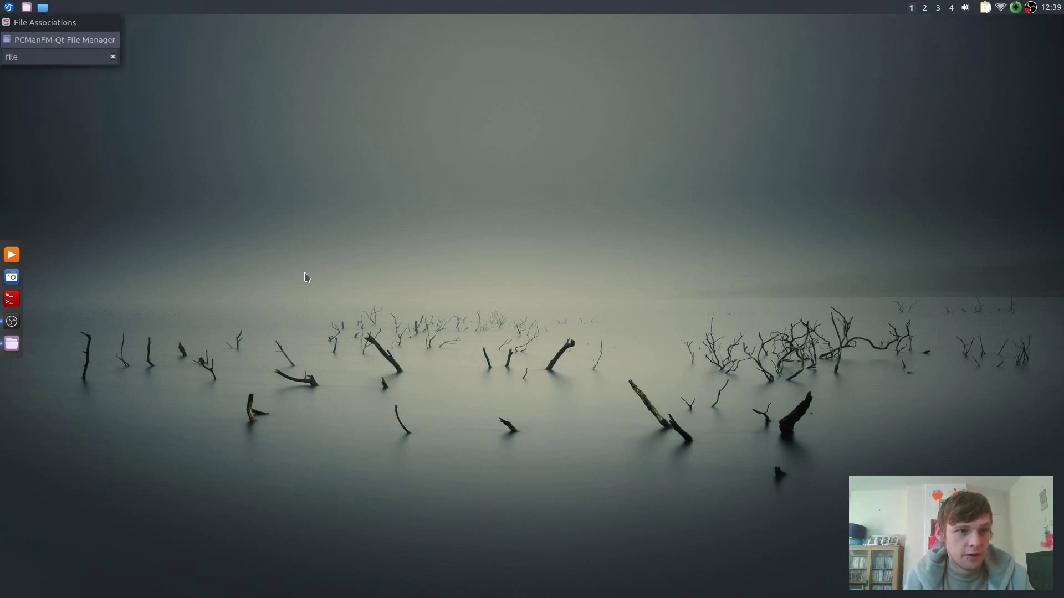
{"action": "key", "text": "BackSpace"}
{"action": "key", "text": "BackSpace"}
{"action": "key", "text": "BackSpace"}
{"action": "key", "text": "BackSpace"}
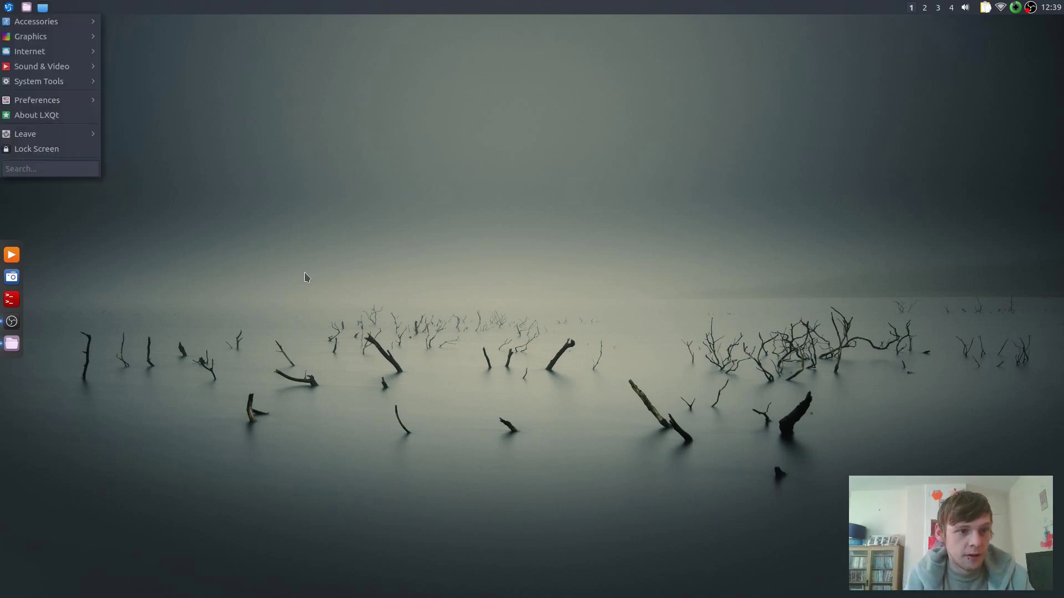
{"action": "type", "text": "settings"}
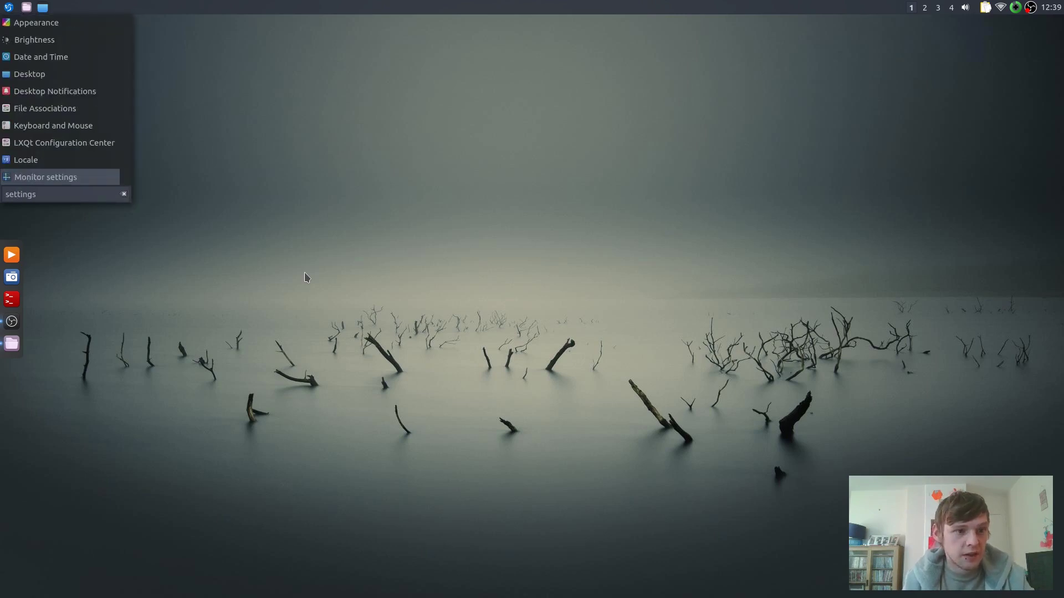
{"action": "key", "text": "Return"}
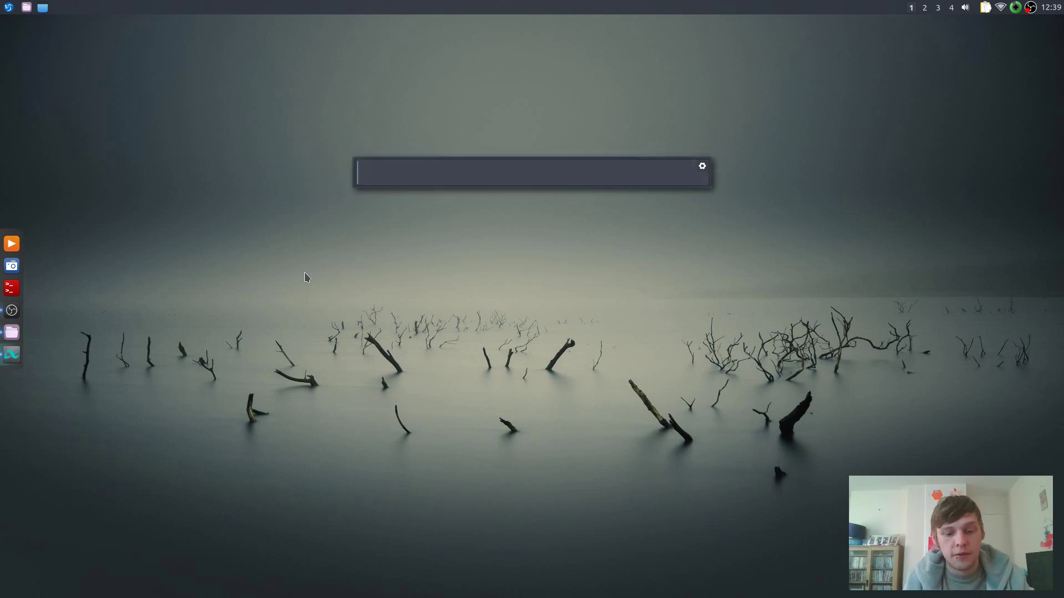
- Launch Kdenlive from the 'kden' launcher search and nudge its window slightly left and down
{"action": "type", "text": "kden"}
{"action": "key", "text": "Return"}
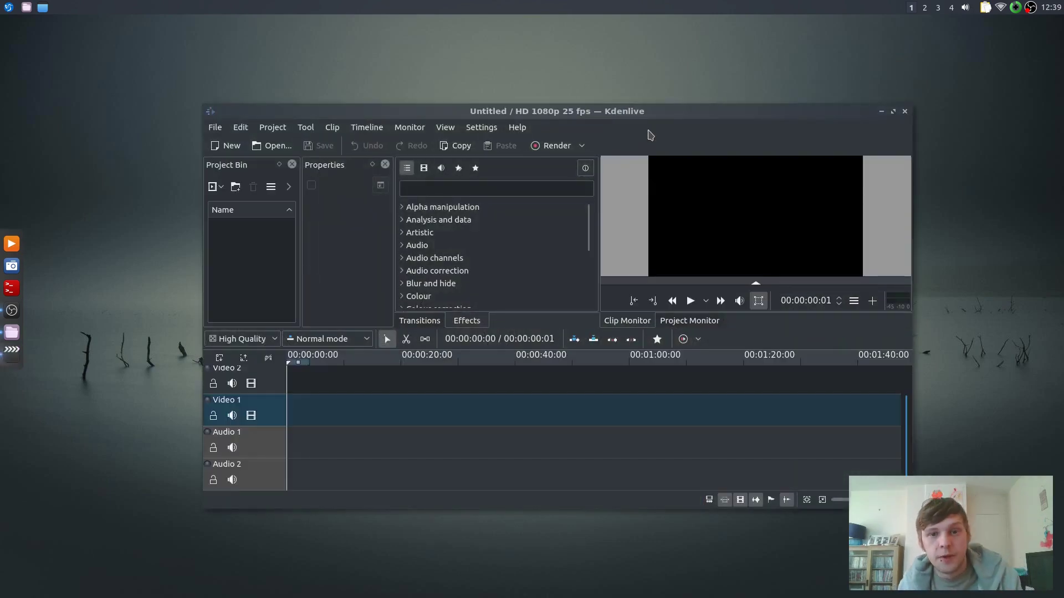
{"action": "left_click_drag", "start_coordinate": [704, 115], "coordinate": [665, 135]}
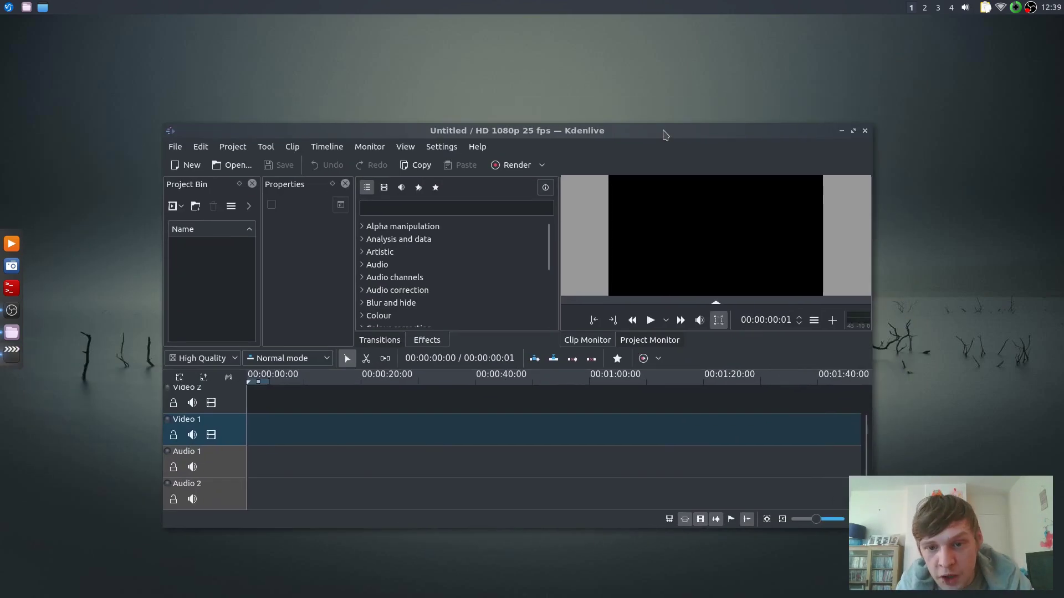
{"action": "left_click", "coordinate": [865, 131]}
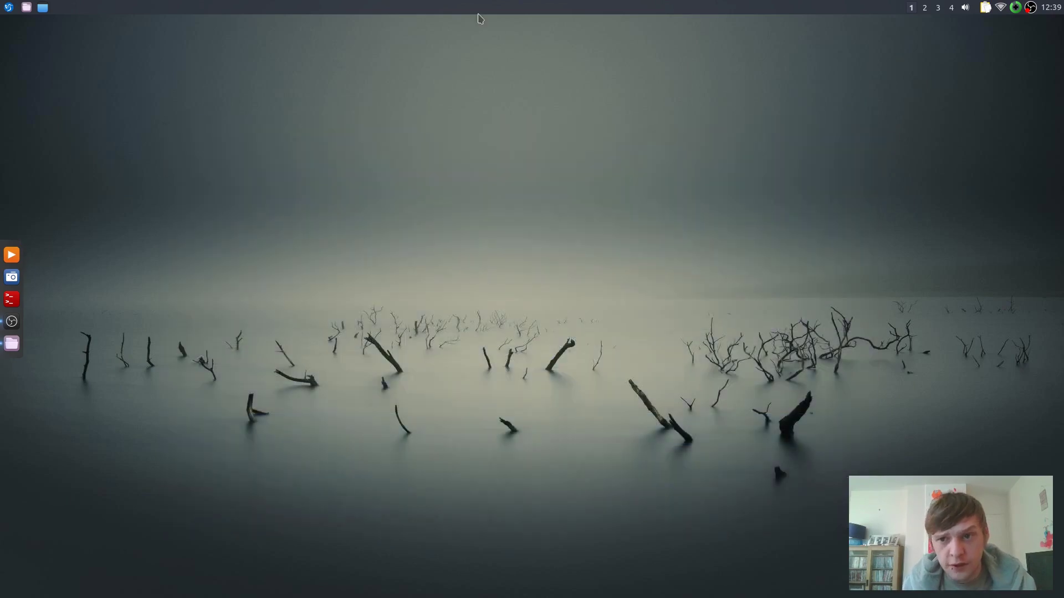
{"action": "left_click", "coordinate": [9, 7]}
{"action": "mouse_move", "coordinate": [25, 26]}
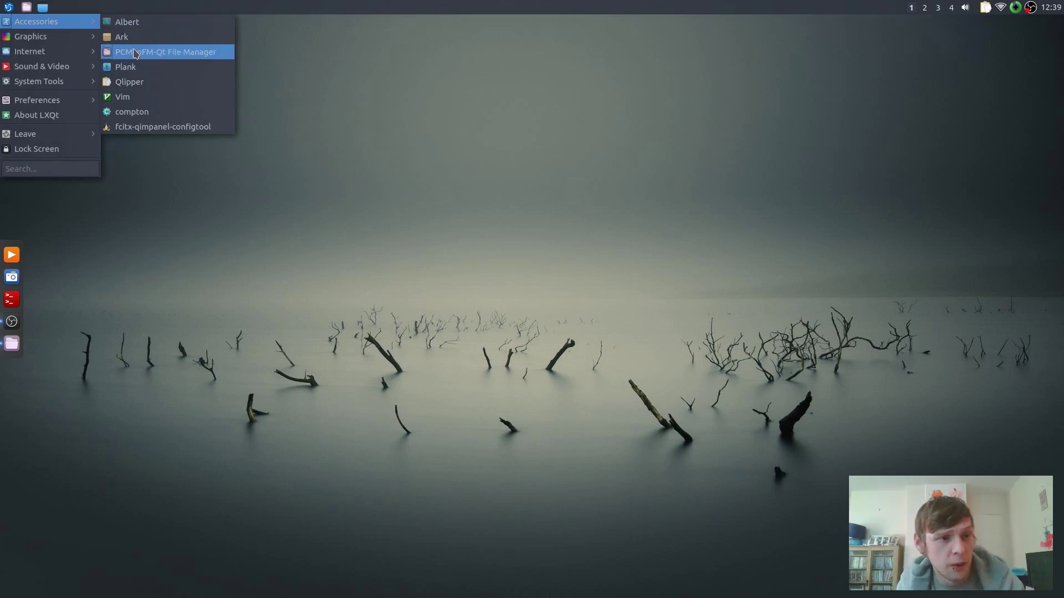
{"action": "mouse_move", "coordinate": [84, 46]}
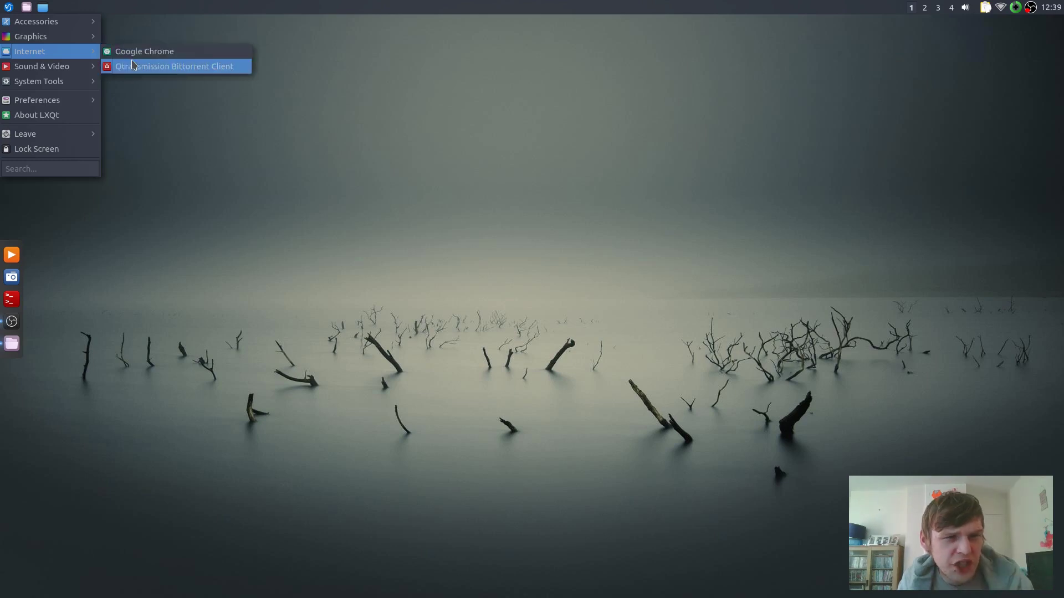
{"action": "mouse_move", "coordinate": [72, 69]}
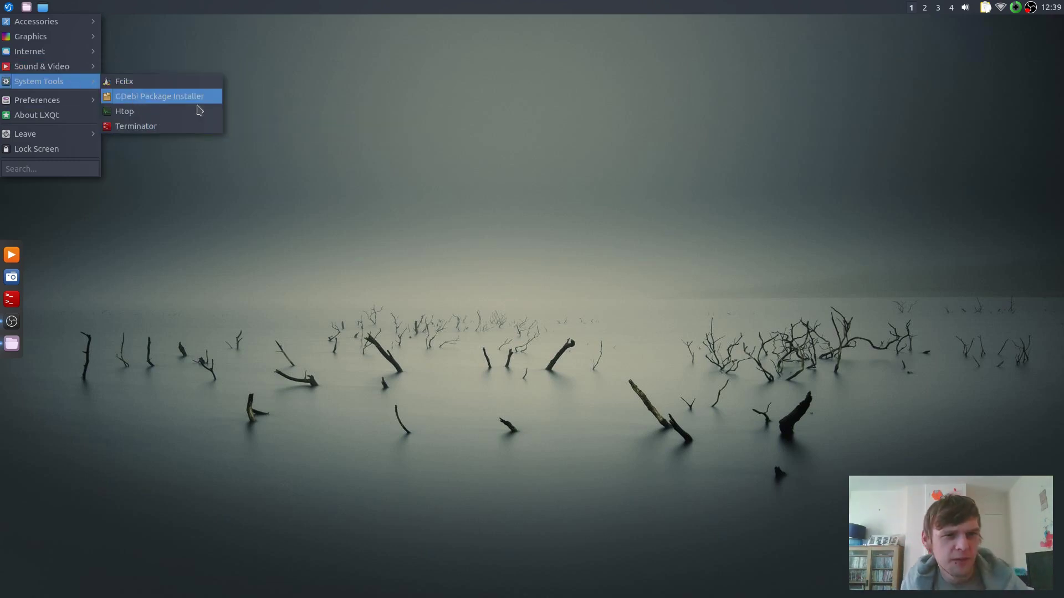
{"action": "left_click", "coordinate": [392, 142]}
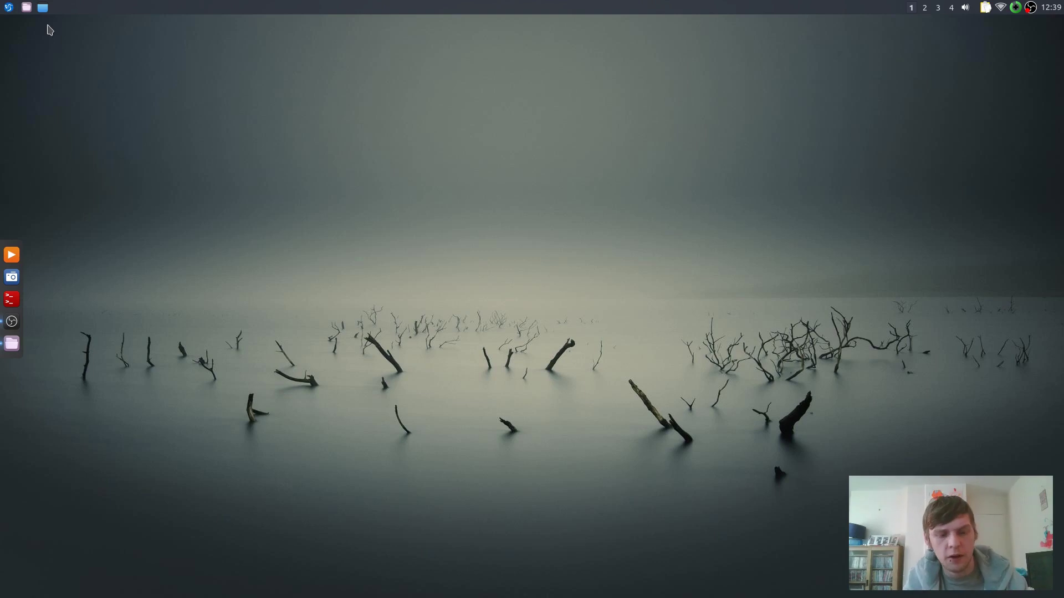
{"action": "key", "text": "ctrl+alt+t"}
{"action": "type", "text": "sudo dpkg -i albert_0.16.1_amd64.deb"}
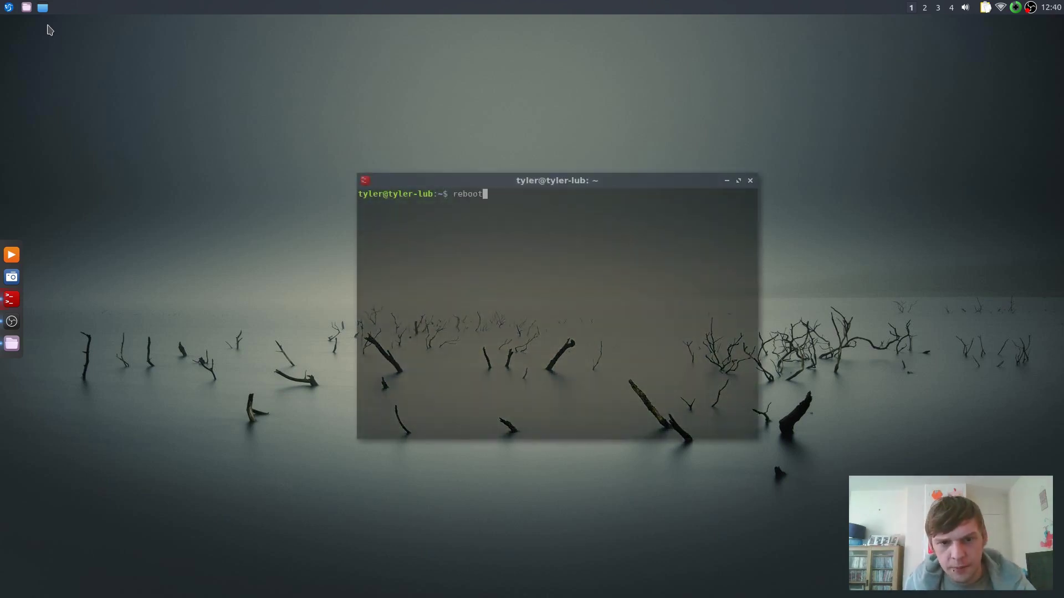
{"action": "key", "text": "Up"}
{"action": "key", "text": "Up"}
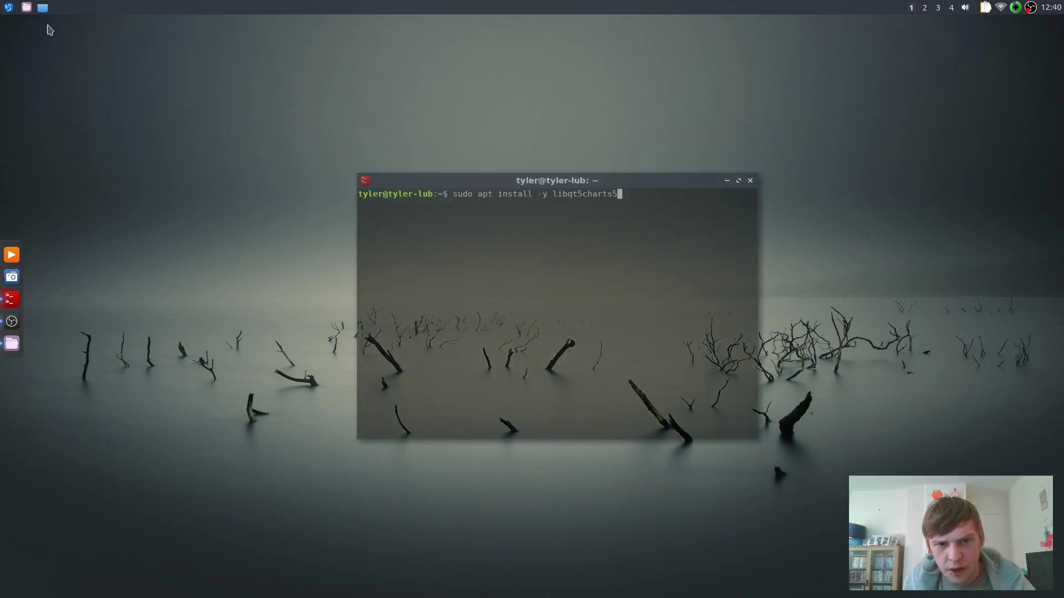
{"action": "key", "text": "Down"}
{"action": "key", "text": "Down"}
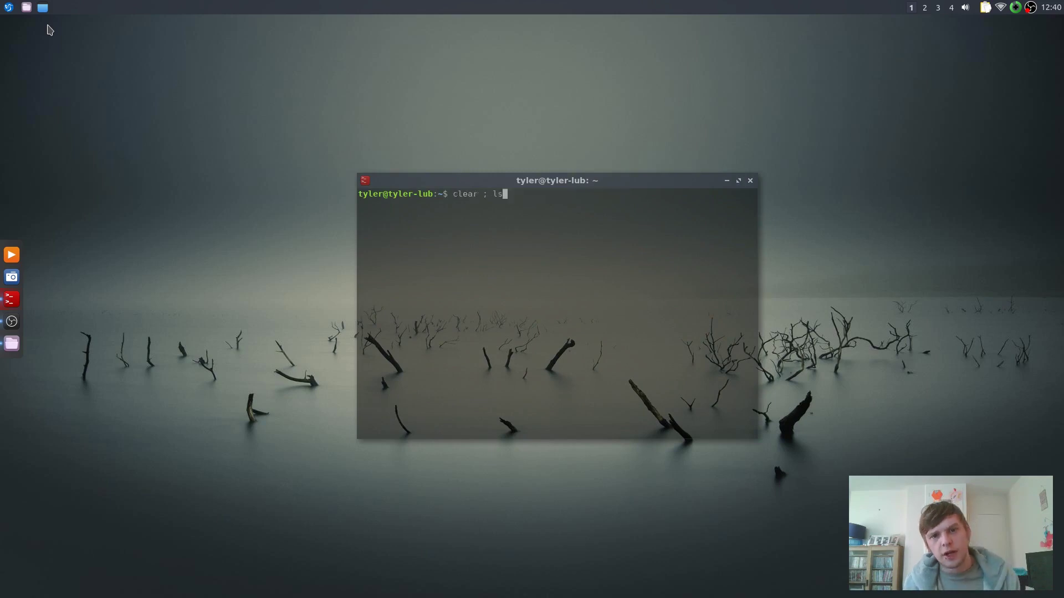
{"action": "key", "text": "BackSpace"}
{"action": "key", "text": "BackSpace"}
{"action": "key", "text": "BackSpace"}
{"action": "key", "text": "BackSpace"}
{"action": "key", "text": "BackSpace"}
{"action": "key", "text": "BackSpace"}
{"action": "key", "text": "BackSpace"}
{"action": "key", "text": "BackSpace"}
{"action": "key", "text": "BackSpace"}
{"action": "key", "text": "BackSpace"}
{"action": "key", "text": "BackSpace"}
{"action": "key", "text": "BackSpace"}
{"action": "key", "text": "BackSpace"}
{"action": "key", "text": "BackSpace"}
{"action": "key", "text": "BackSpace"}
{"action": "key", "text": "BackSpace"}
{"action": "key", "text": "BackSpace"}
{"action": "key", "text": "BackSpace"}
{"action": "key", "text": "BackSpace"}
{"action": "key", "text": "BackSpace"}
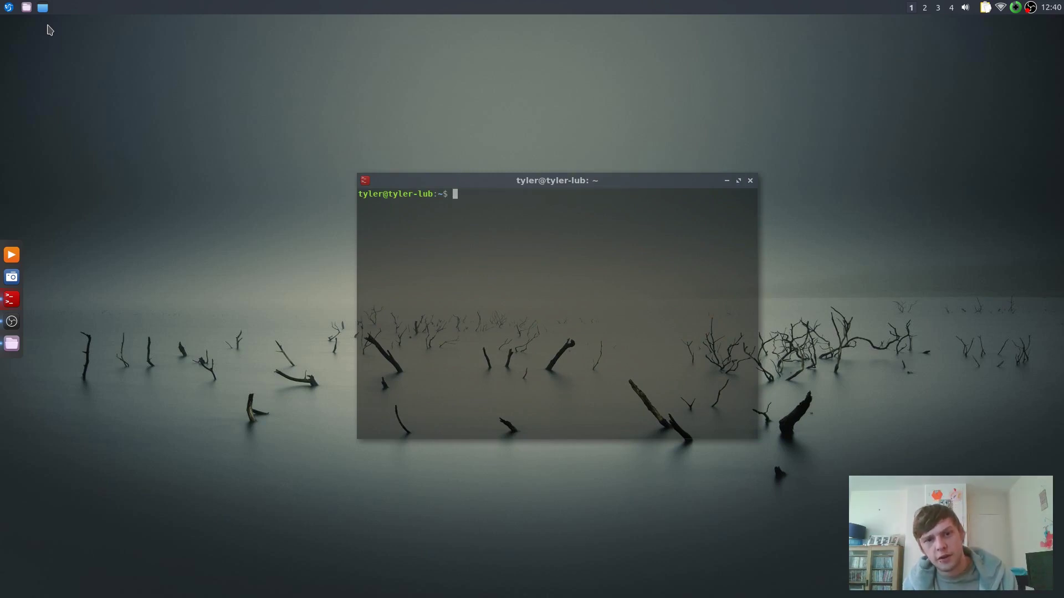
{"action": "key", "text": "Up"}
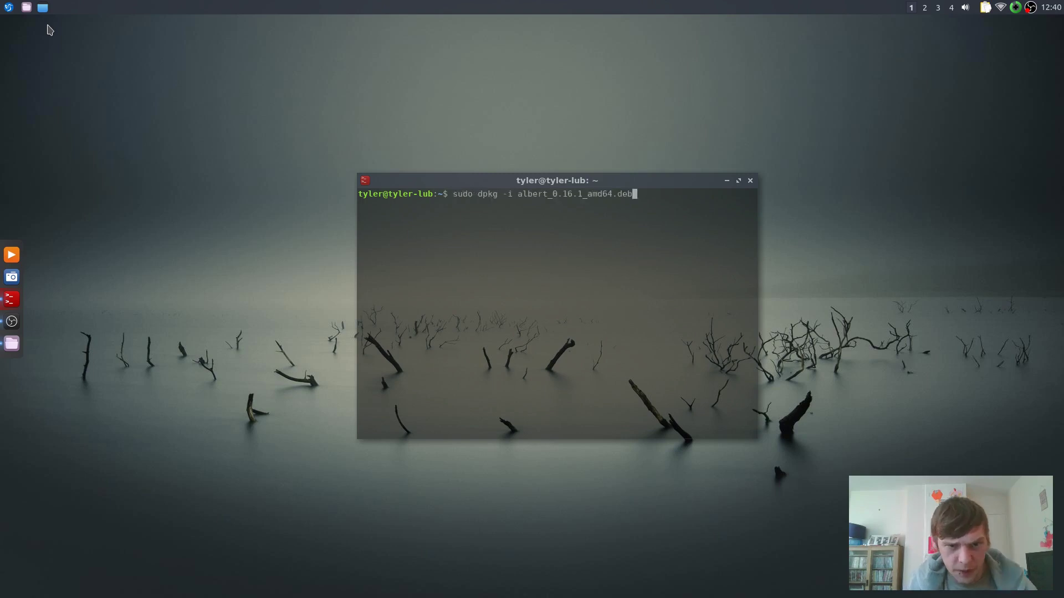
{"action": "key", "text": "Up"}
{"action": "key", "text": "Down"}
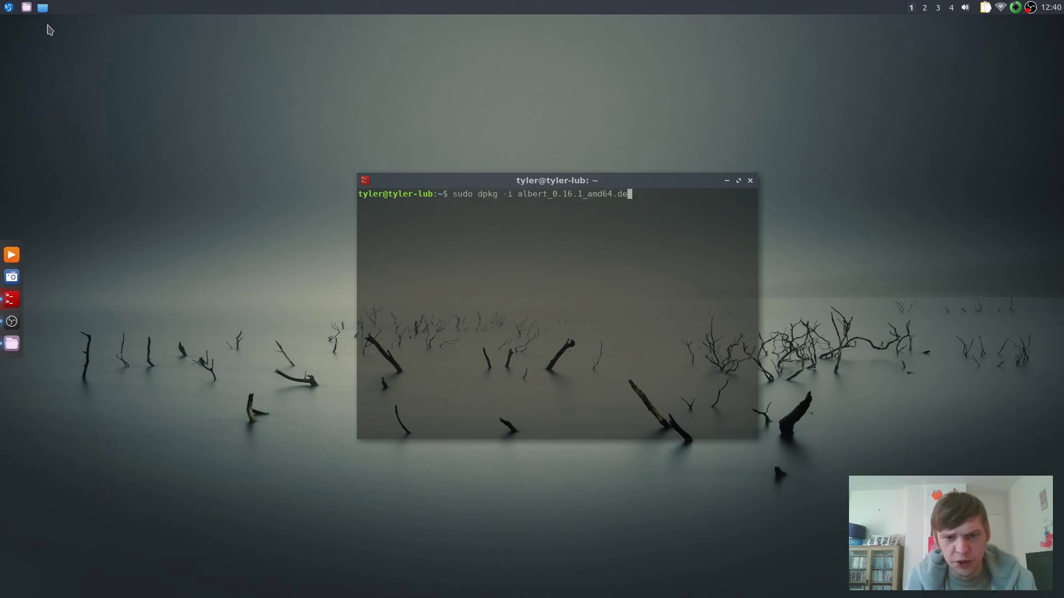
{"action": "key", "text": "BackSpace"}
{"action": "key", "text": "BackSpace"}
{"action": "key", "text": "BackSpace"}
{"action": "key", "text": "BackSpace"}
{"action": "key", "text": "BackSpace"}
{"action": "key", "text": "BackSpace"}
{"action": "key", "text": "BackSpace"}
{"action": "key", "text": "BackSpace"}
{"action": "key", "text": "BackSpace"}
{"action": "key", "text": "BackSpace"}
{"action": "key", "text": "BackSpace"}
{"action": "key", "text": "BackSpace"}
{"action": "key", "text": "BackSpace"}
{"action": "key", "text": "BackSpace"}
{"action": "key", "text": "BackSpace"}
{"action": "key", "text": "BackSpace"}
{"action": "key", "text": "BackSpace"}
{"action": "key", "text": "BackSpace"}
{"action": "key", "text": "BackSpace"}
{"action": "key", "text": "BackSpace"}
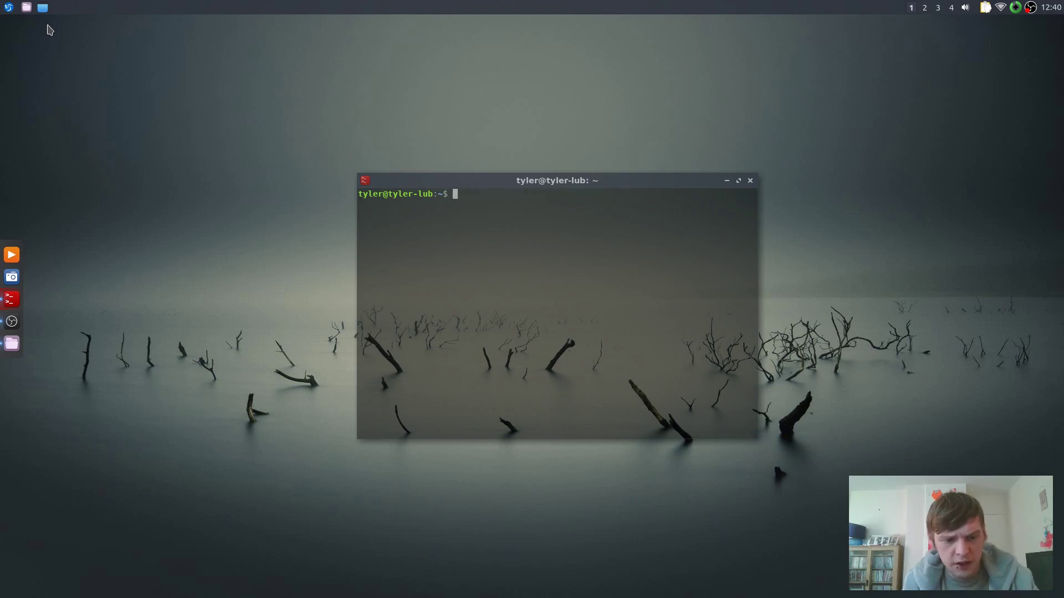
{"action": "type", "text": "exit"}
{"action": "key", "text": "Return"}
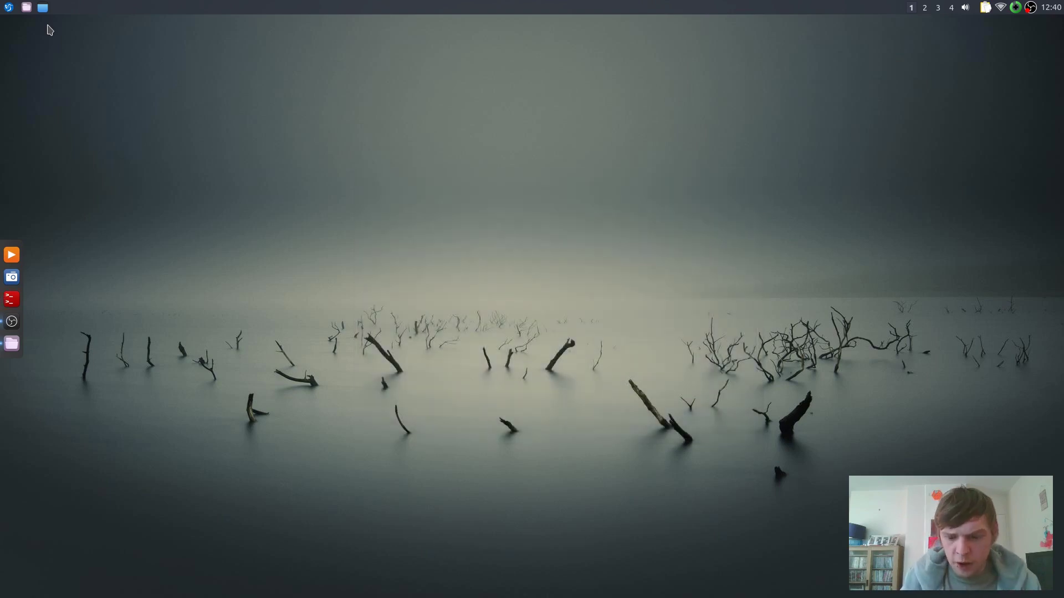
- Scroll over the desktop to reach workspace 2, then open the launcher search with Alt+Space
{"action": "scroll", "coordinate": [50, 30], "scroll_direction": "up", "scroll_amount": 1}
{"action": "scroll", "coordinate": [50, 30], "scroll_direction": "down", "scroll_amount": 1}
{"action": "scroll", "coordinate": [50, 30], "scroll_direction": "up", "scroll_amount": 1}
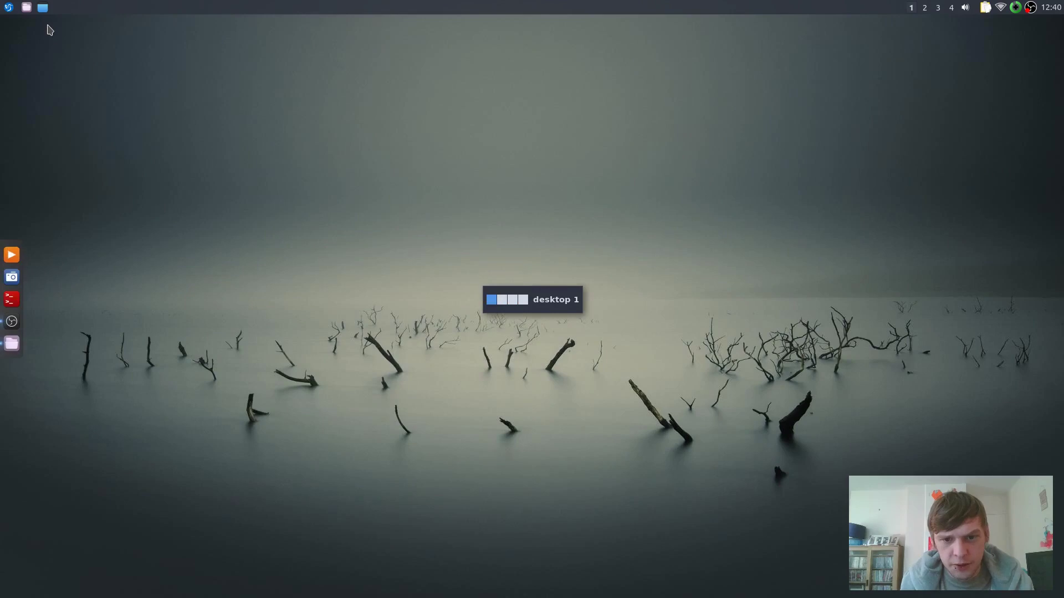
{"action": "scroll", "coordinate": [49, 30], "scroll_direction": "down", "scroll_amount": 1}
{"action": "scroll", "coordinate": [49, 30], "scroll_direction": "down", "scroll_amount": 1}
{"action": "scroll", "coordinate": [50, 30], "scroll_direction": "up", "scroll_amount": 1}
{"action": "scroll", "coordinate": [50, 30], "scroll_direction": "up", "scroll_amount": 1}
{"action": "scroll", "coordinate": [50, 30], "scroll_direction": "down", "scroll_amount": 1}
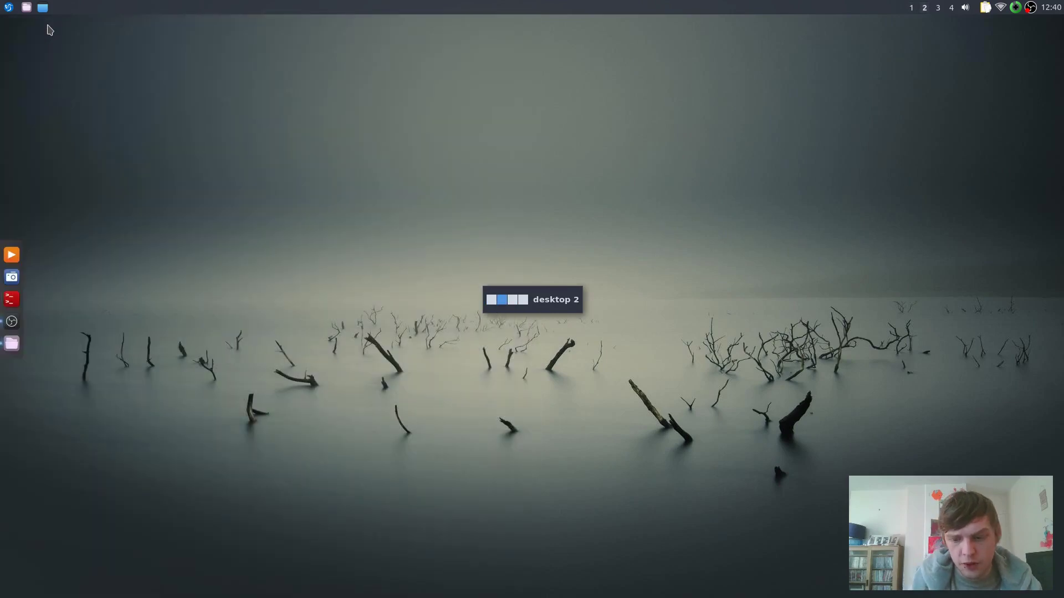
{"action": "scroll", "coordinate": [50, 30], "scroll_direction": "down", "scroll_amount": 2}
{"action": "scroll", "coordinate": [50, 30], "scroll_direction": "up", "scroll_amount": 2}
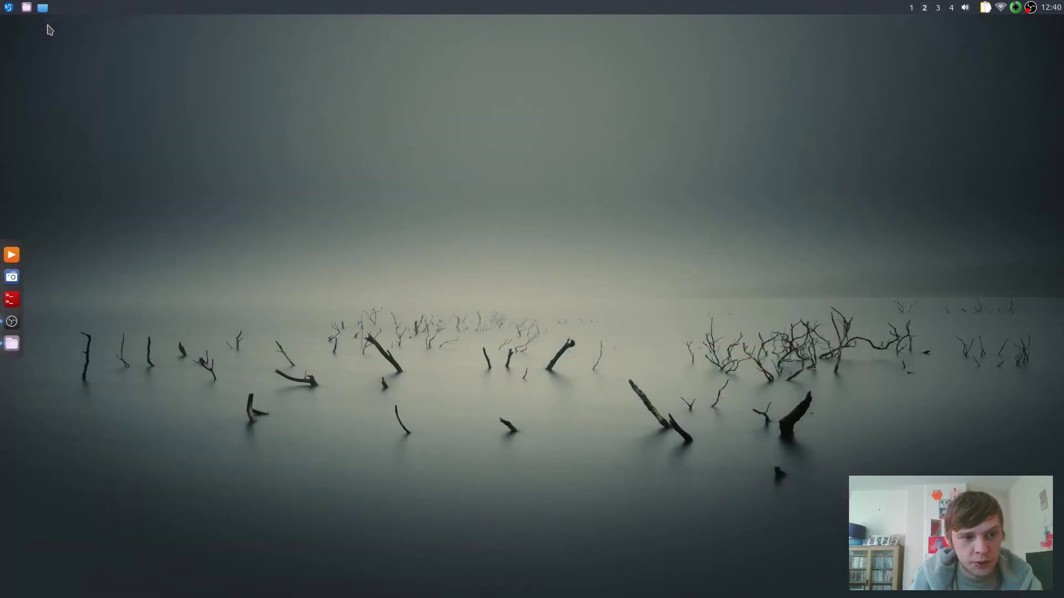
{"action": "key", "text": "alt+space"}
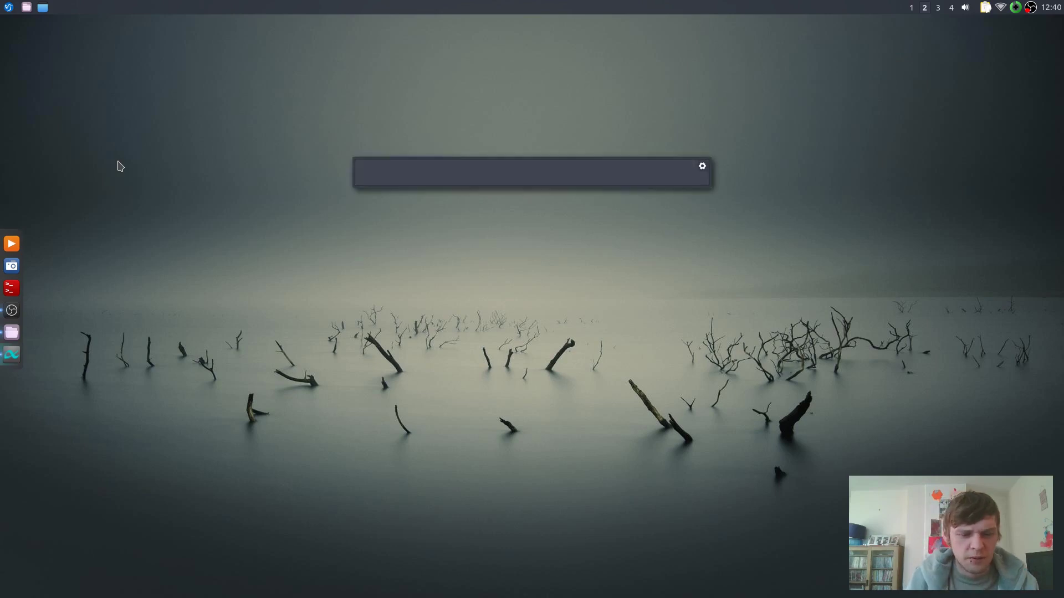
- Launch PCManFM-Qt from a 'pcm' launcher search and open a terminal
{"action": "type", "text": "pcm"}
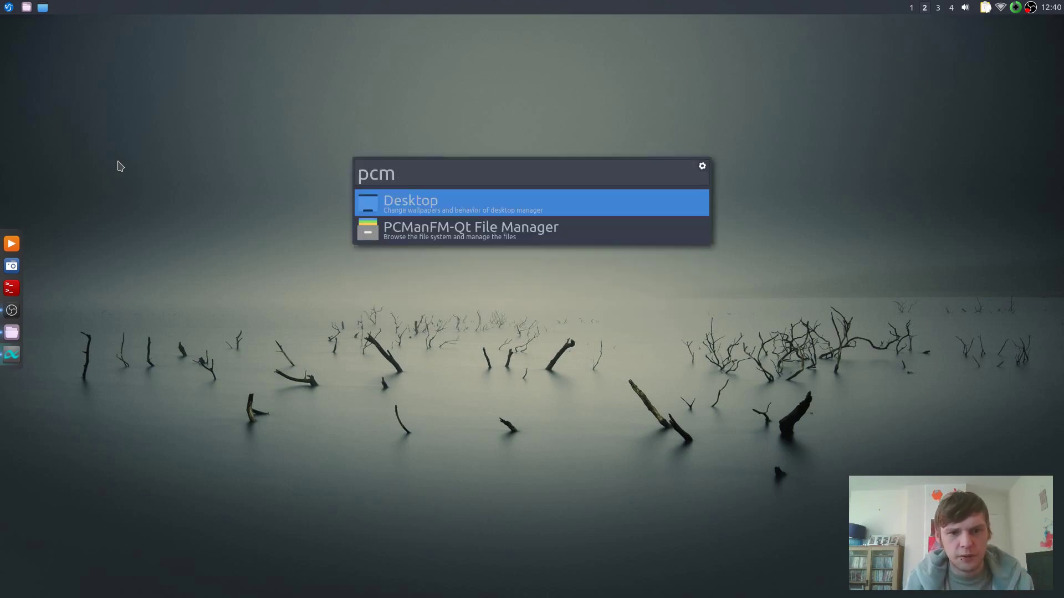
{"action": "key", "text": "Down"}
{"action": "key", "text": "Return"}
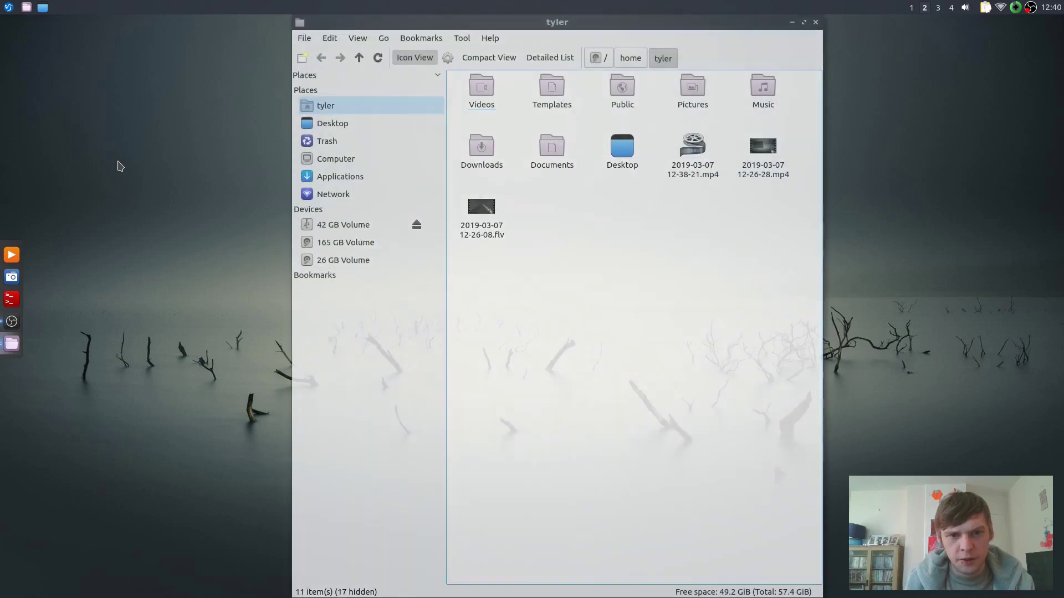
{"action": "key", "text": "ctrl+alt+t"}
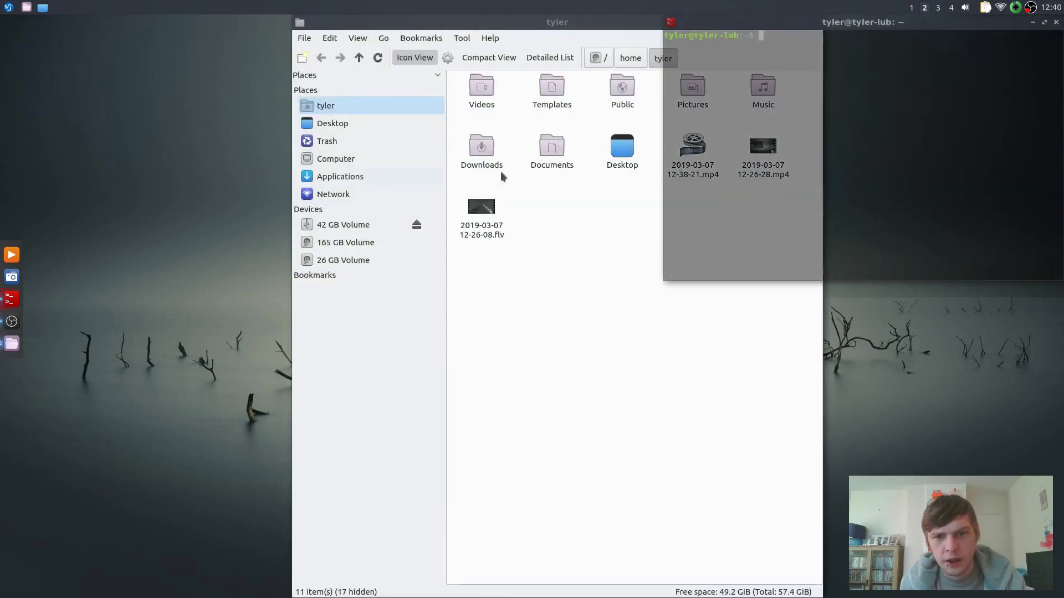
- Snap the file manager left and the terminal right, bottom and top, then file manager bottom
{"action": "left_click", "coordinate": [574, 285]}
{"action": "key", "text": "super+Left"}
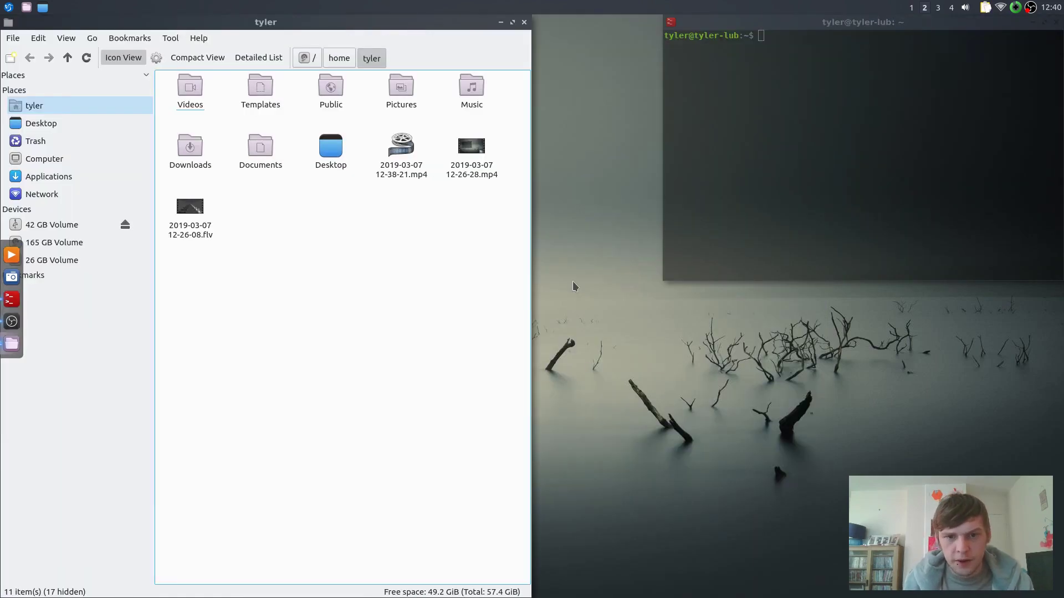
{"action": "left_click", "coordinate": [780, 221]}
{"action": "key", "text": "super+Right"}
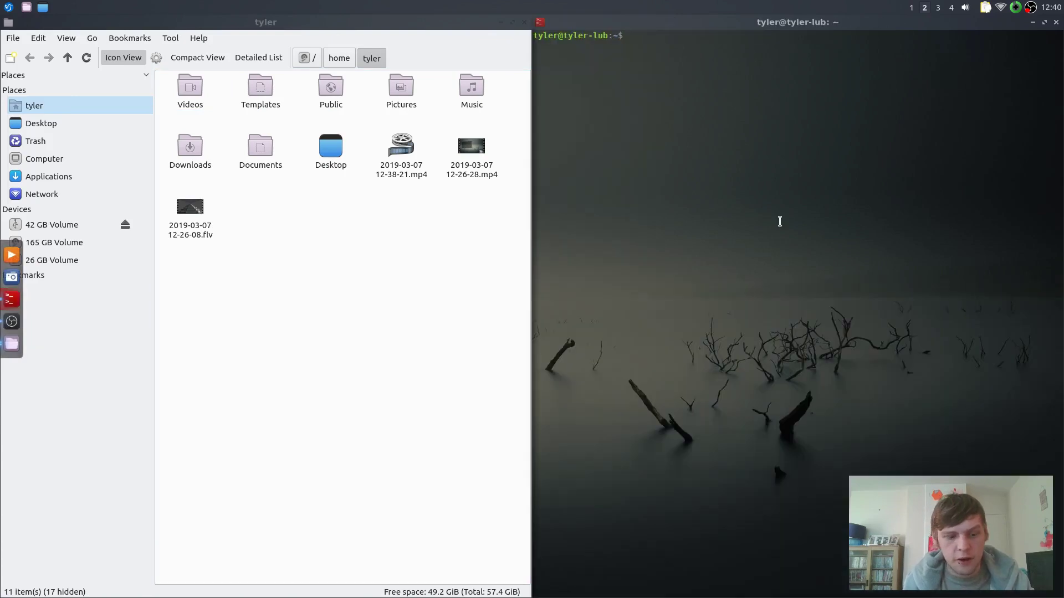
{"action": "key", "text": "super+Down"}
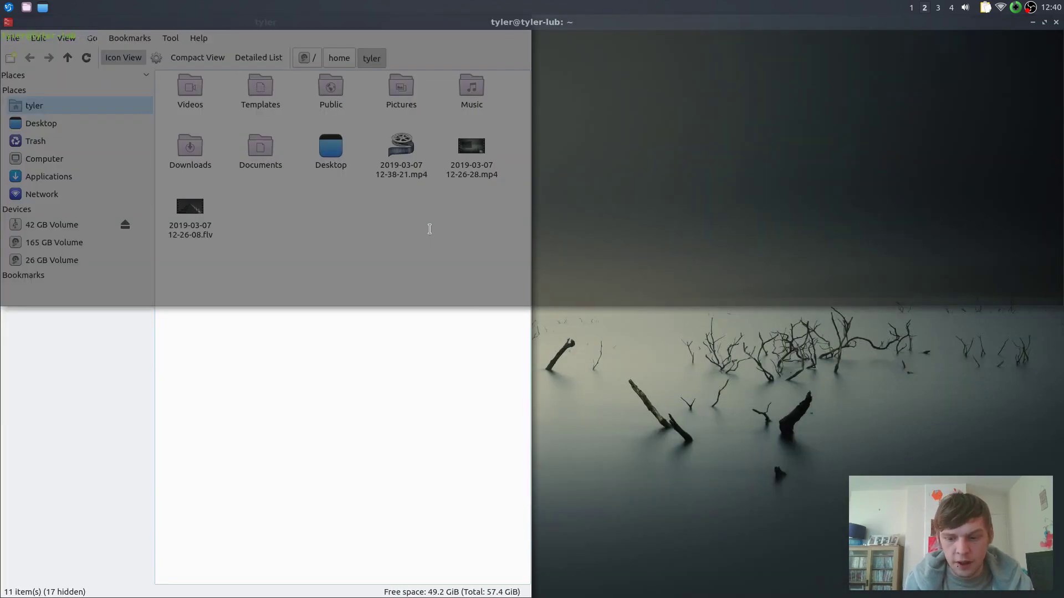
{"action": "key", "text": "super+Up"}
{"action": "left_click", "coordinate": [438, 324]}
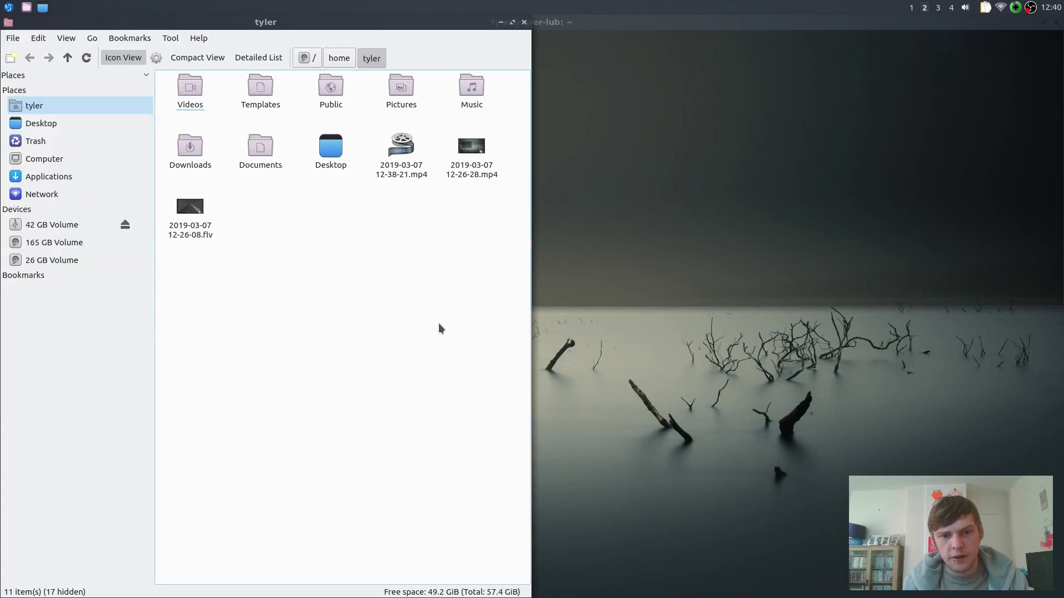
{"action": "key", "text": "super+Down"}
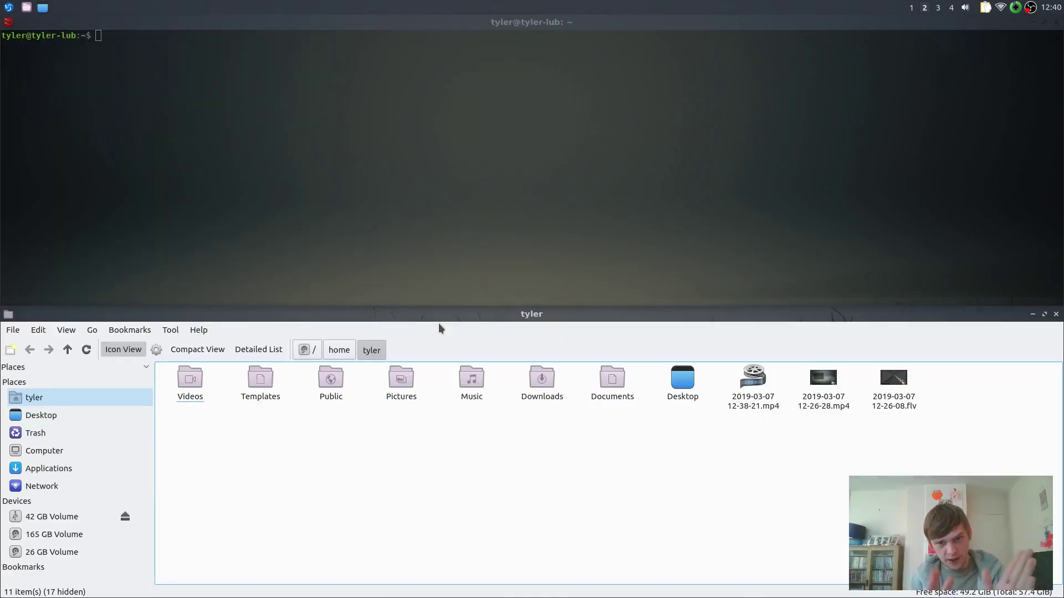
- Switch to workspace 4 and back to 3, then minimize the file manager there
{"action": "key", "text": "ctrl+alt+Right"}
{"action": "key", "text": "ctrl+alt+Right"}
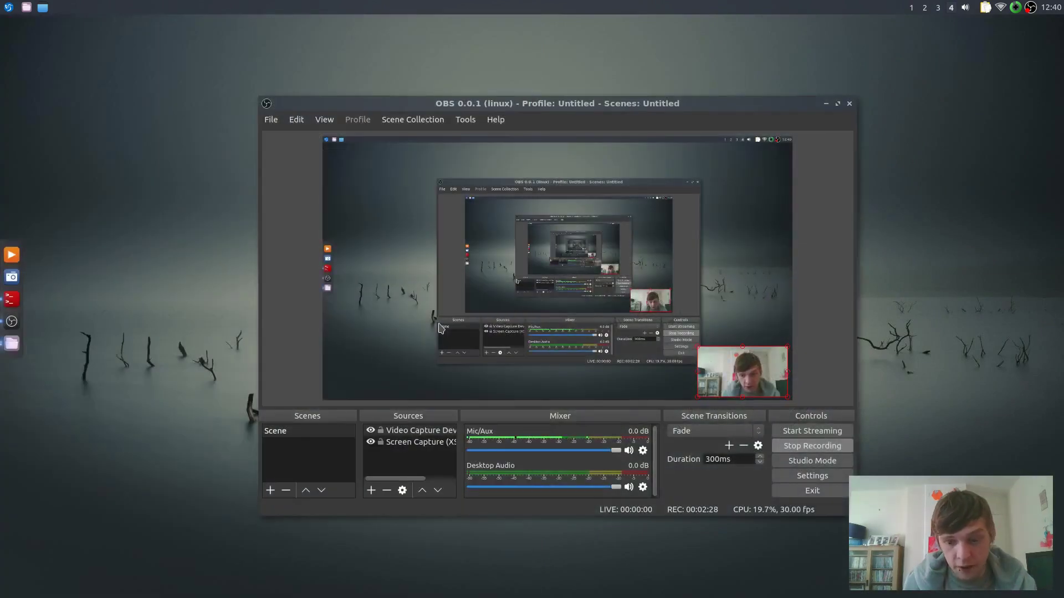
{"action": "key", "text": "ctrl+alt+Left"}
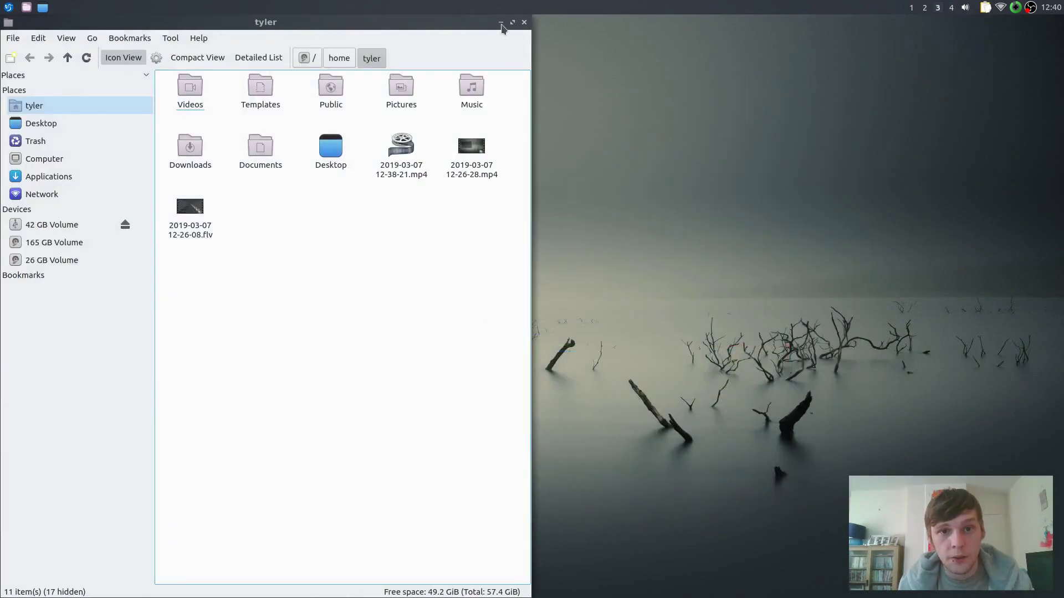
{"action": "left_click", "coordinate": [500, 23]}
- Run 'sudo apt install -y gedit' in a new terminal with the sudo password, then clear the screen
{"action": "key", "text": "ctrl+alt+t"}
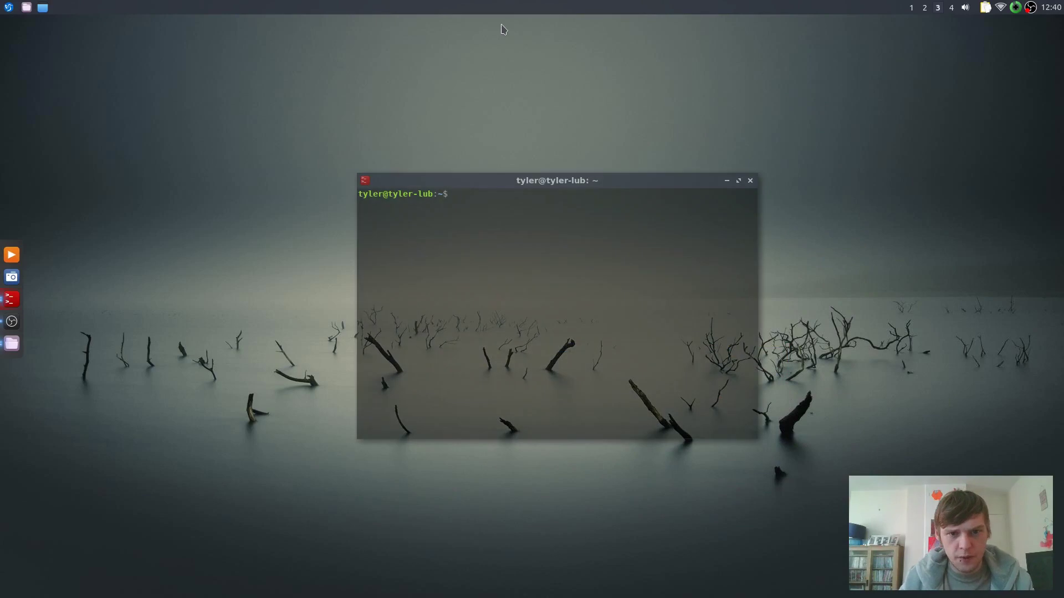
{"action": "type", "text": "sudo "}
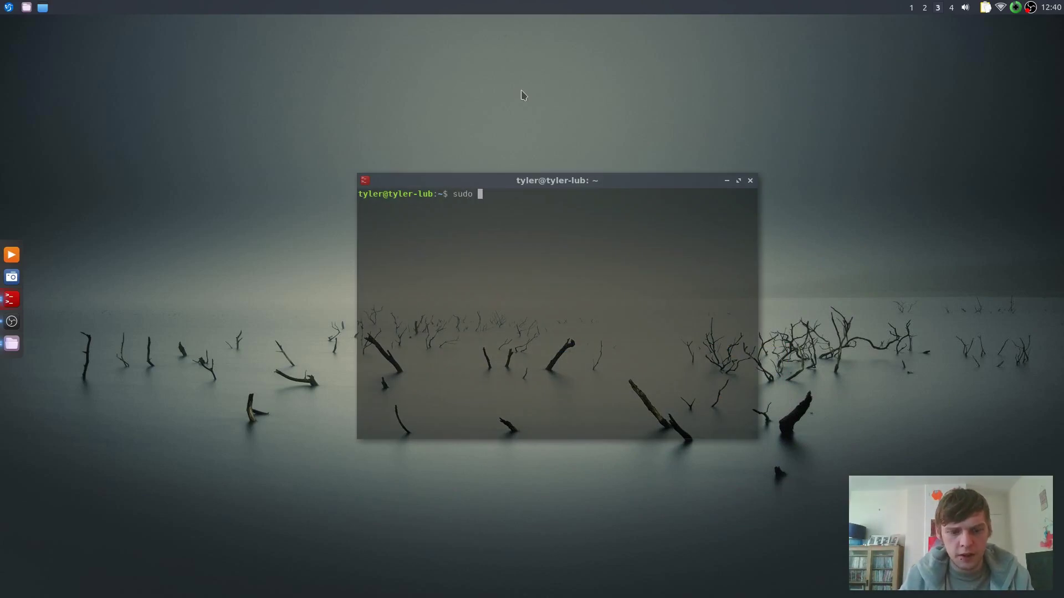
{"action": "type", "text": "apt instal"}
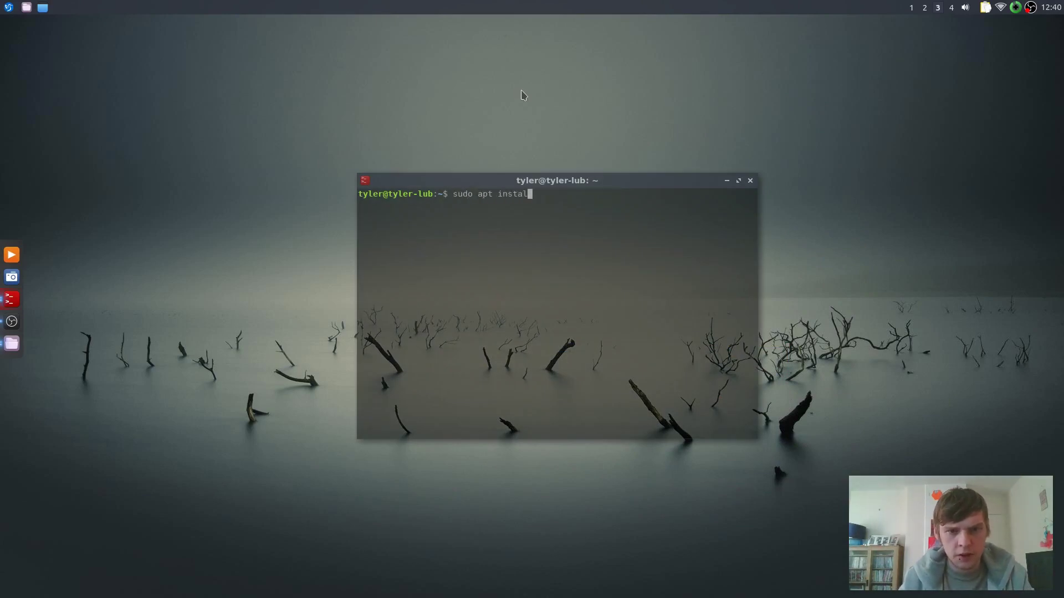
{"action": "type", "text": "l -y gedit"}
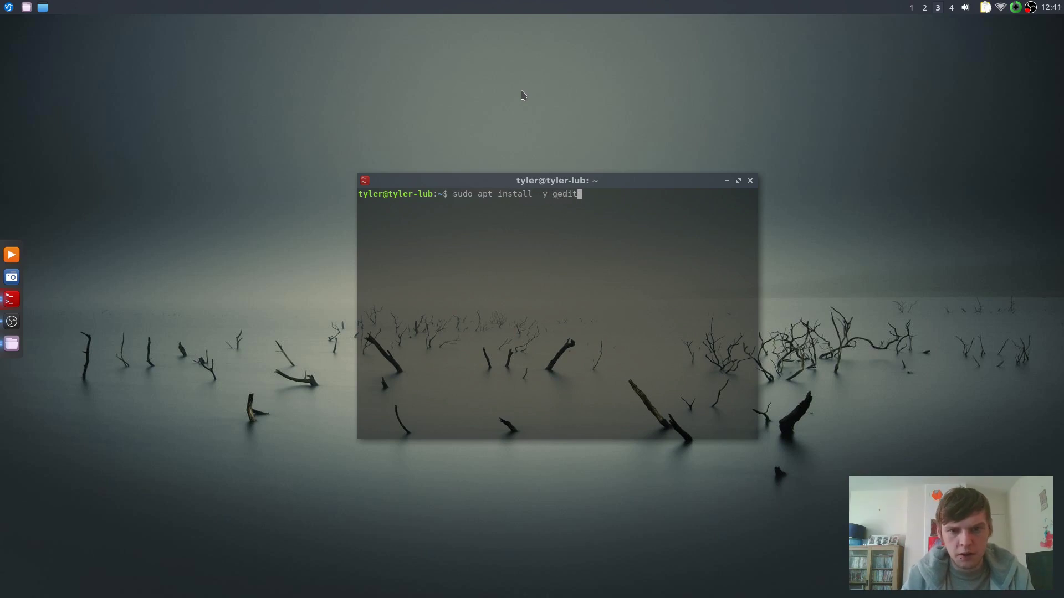
{"action": "key", "text": "Return"}
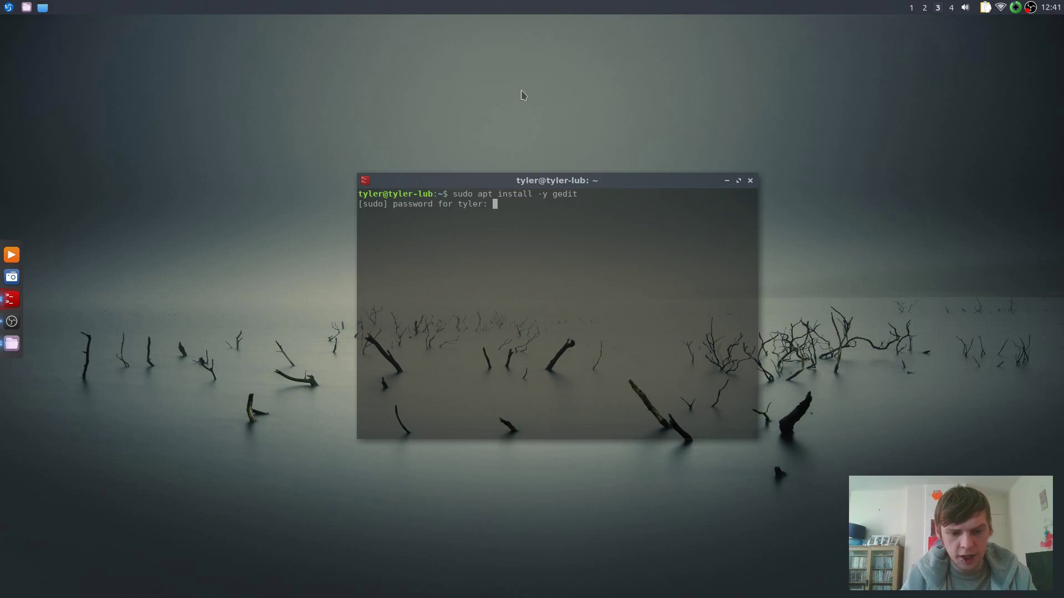
{"action": "key", "text": "Return"}
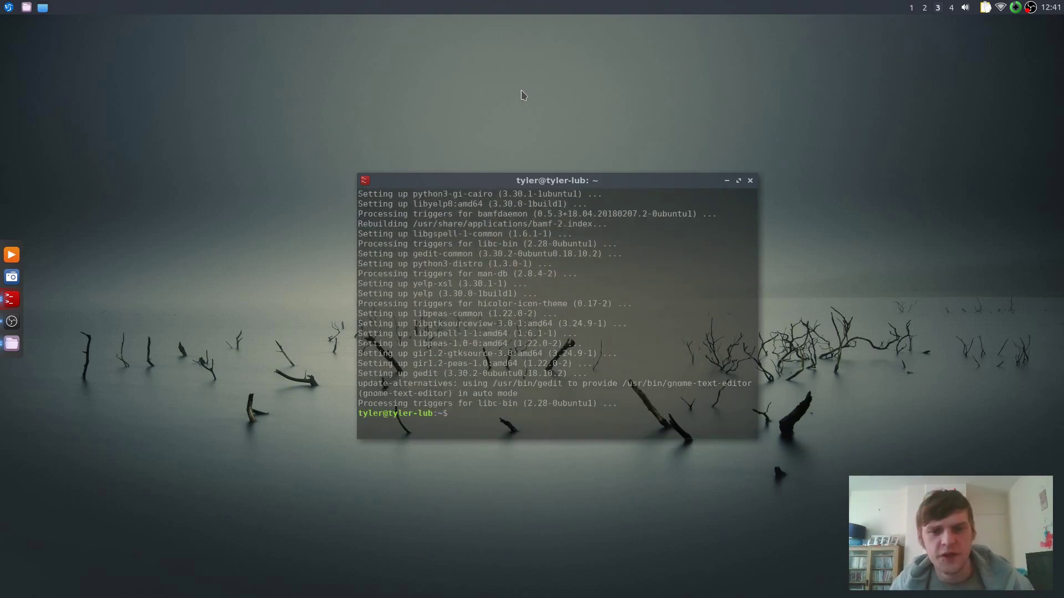
{"action": "type", "text": "ear"}
{"action": "key", "text": "Return"}
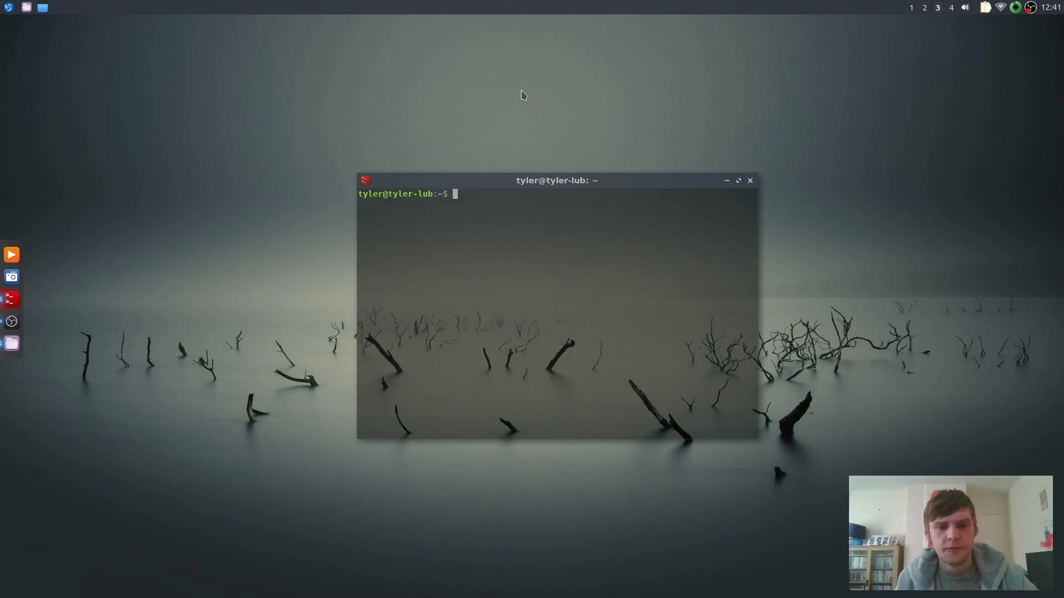
- Move the terminal up-left, change into ~/.config/openbox, and list its files
{"action": "left_click_drag", "start_coordinate": [610, 182], "coordinate": [504, 141]}
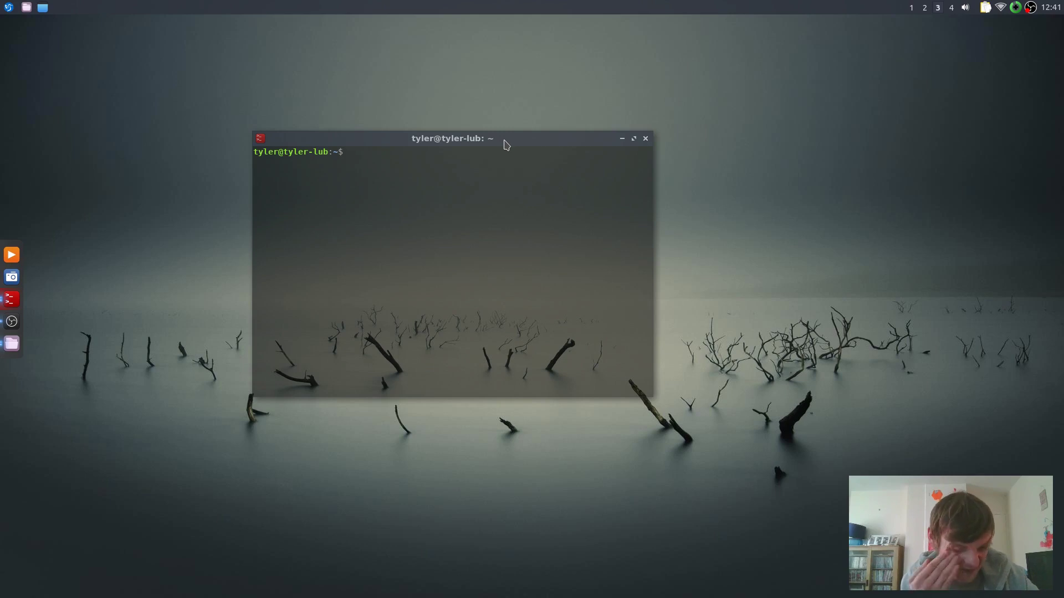
{"action": "type", "text": "cd "}
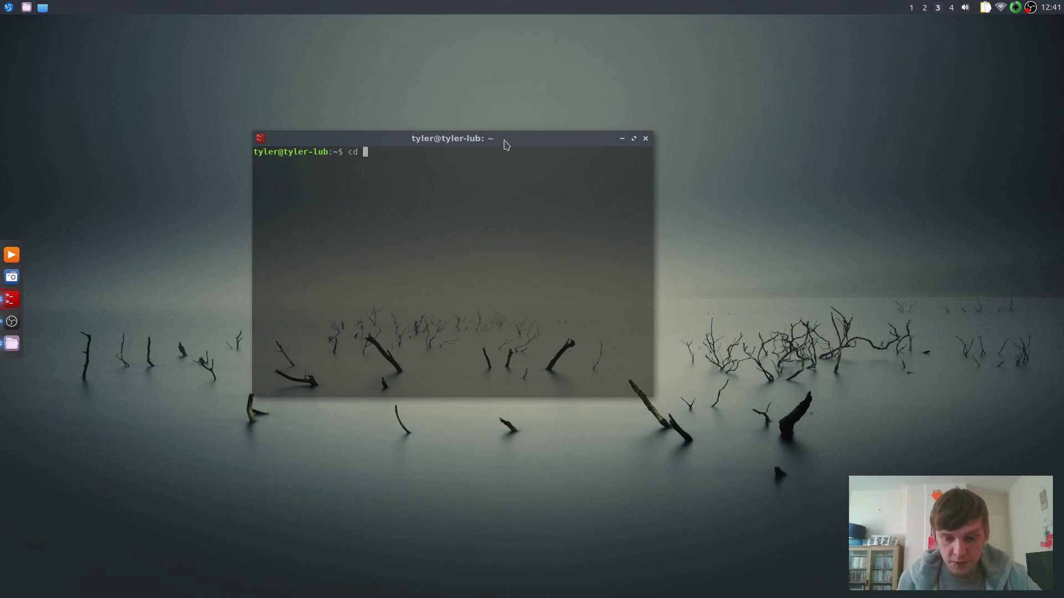
{"action": "type", "text": "~/.conf"}
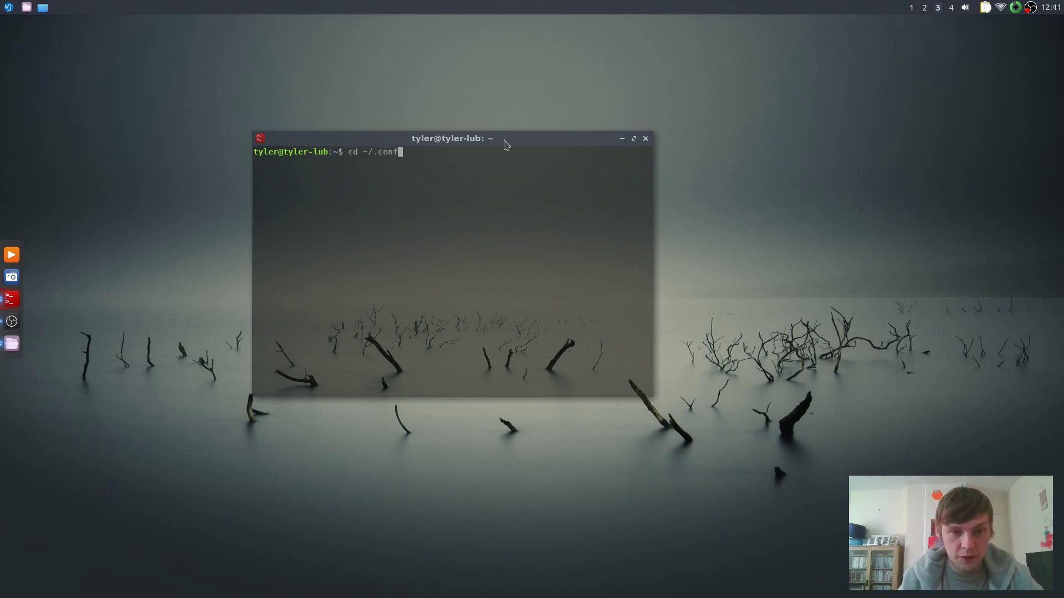
{"action": "type", "text": "ig/openbox"}
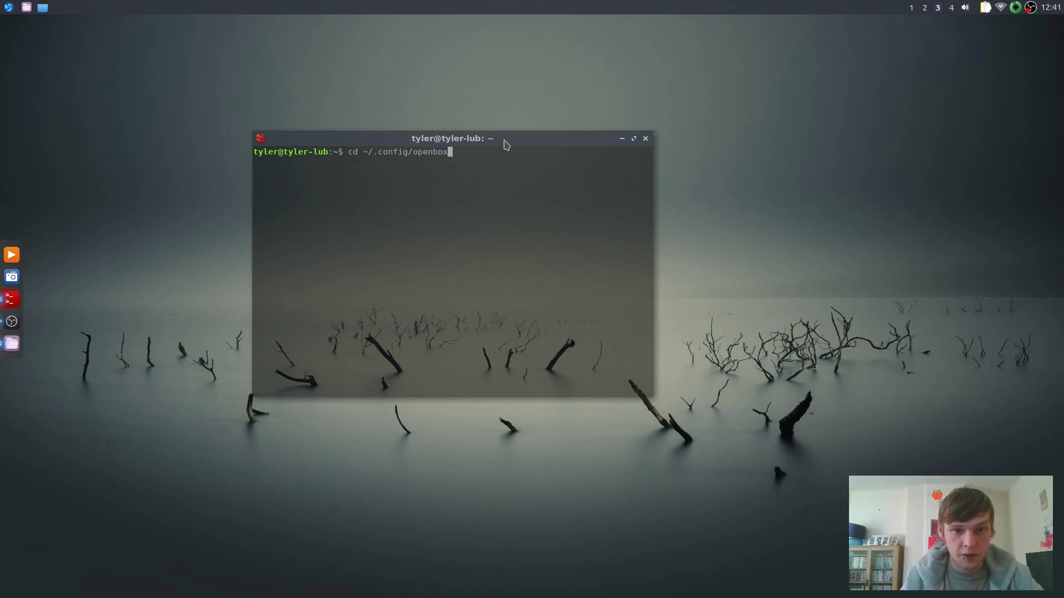
{"action": "key", "text": "Return"}
{"action": "type", "text": "ls"}
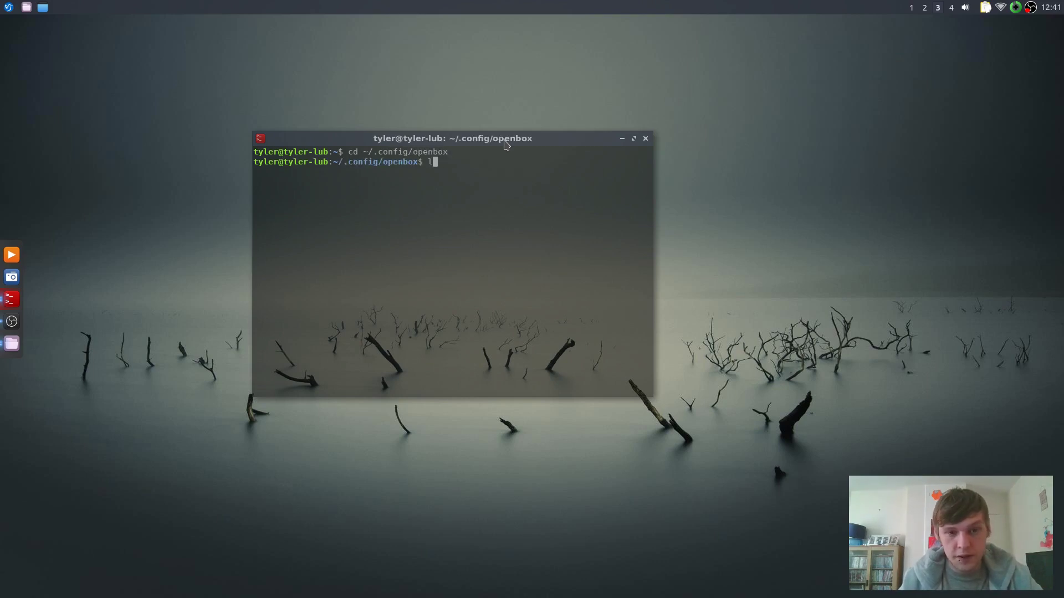
{"action": "key", "text": "Return"}
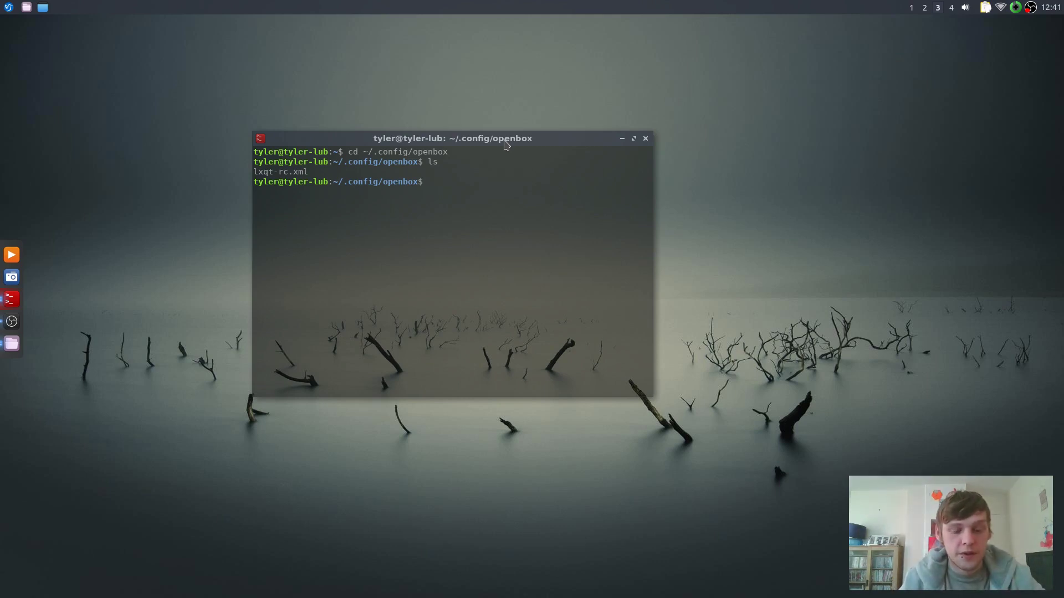
- Open lxqt-rc.xml in gedit with 'gedit lxqt-rc.xml'
{"action": "type", "text": "ged"}
{"action": "key", "text": "BackSpace"}
{"action": "key", "text": "BackSpace"}
{"action": "key", "text": "BackSpace"}
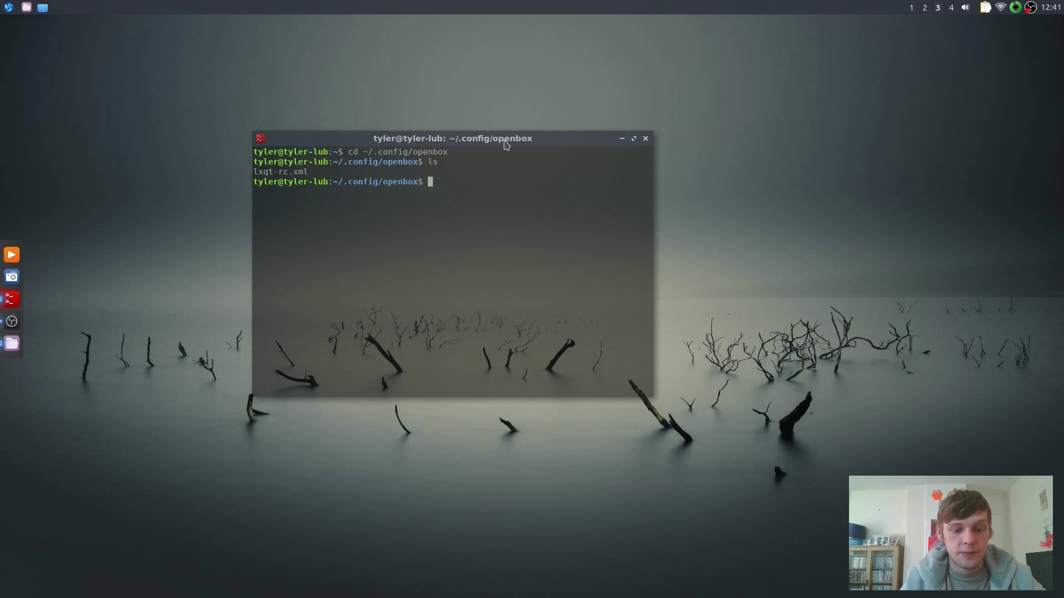
{"action": "type", "text": "gedit l"}
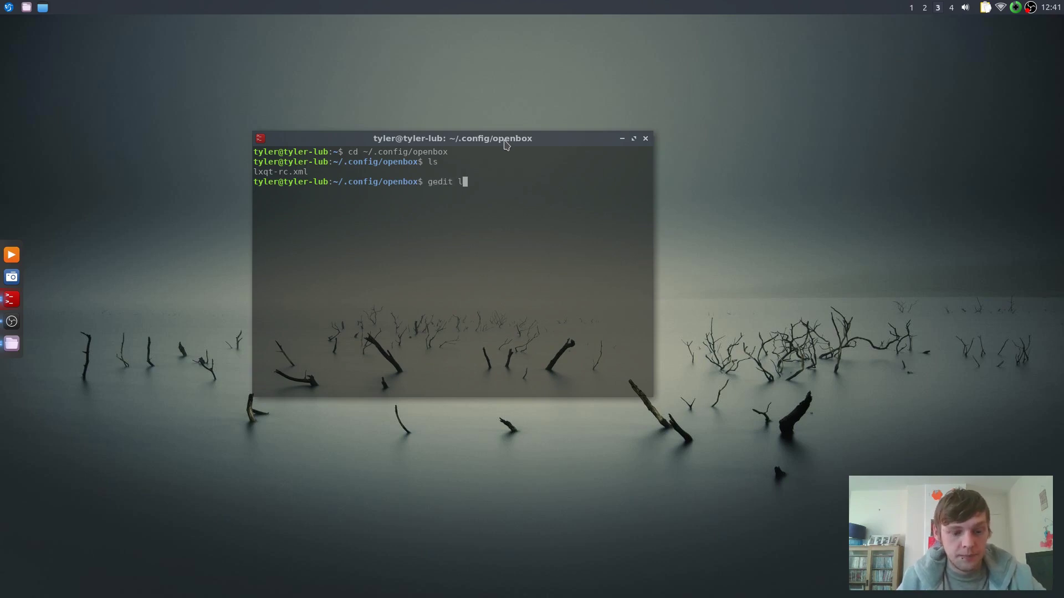
{"action": "type", "text": "xqt-"}
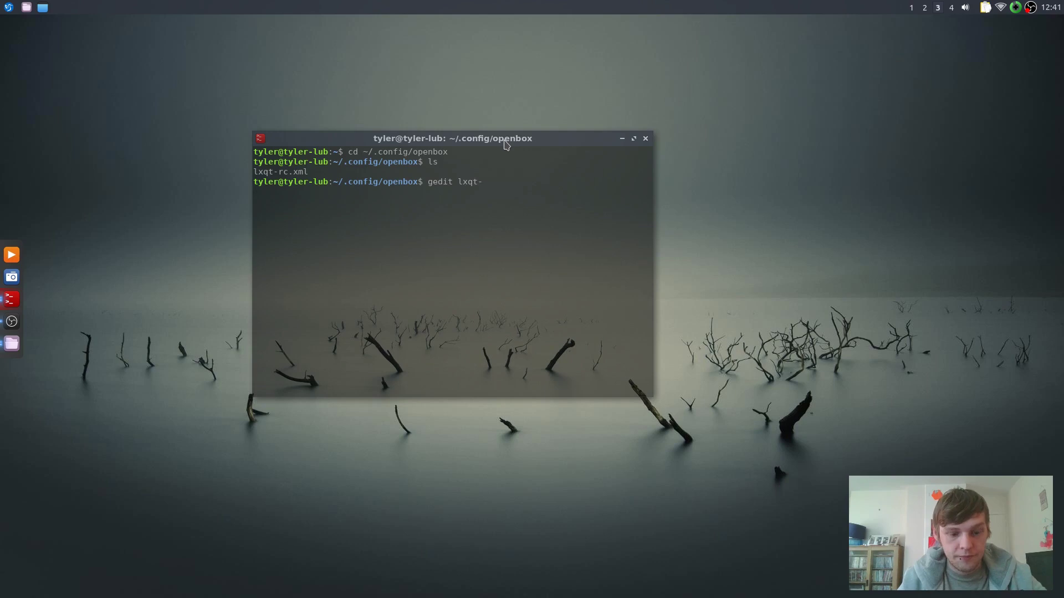
{"action": "type", "text": "rc.xml"}
{"action": "key", "text": "Return"}
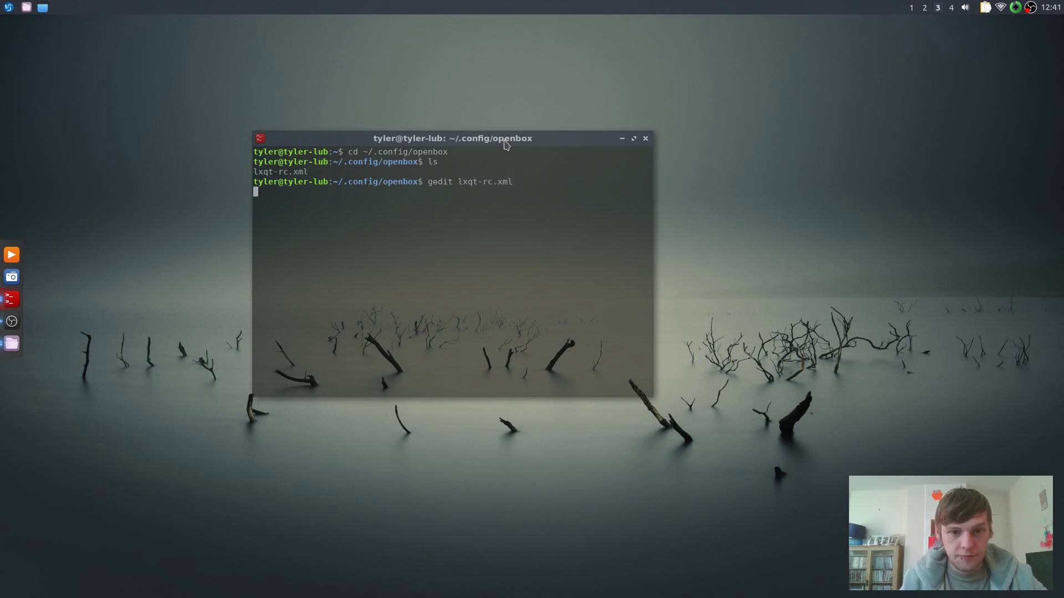
- Center and enlarge the gedit window, scroll through lxqt-rc.xml's keybind entries, then close it
{"action": "left_click_drag", "start_coordinate": [674, 206], "coordinate": [381, 82]}
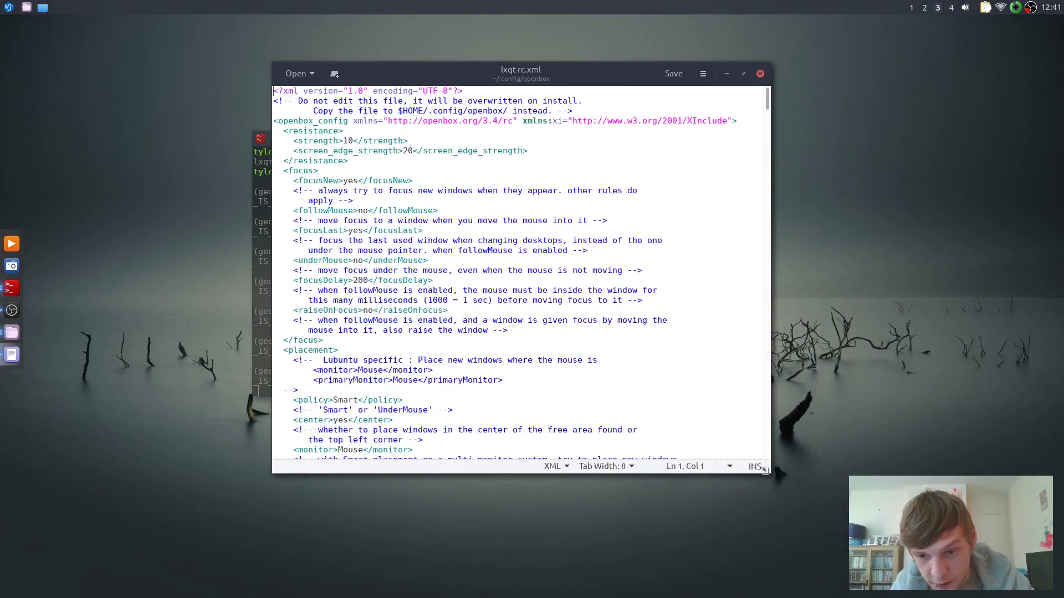
{"action": "left_click_drag", "start_coordinate": [764, 470], "coordinate": [874, 588]}
{"action": "scroll", "coordinate": [649, 376], "scroll_direction": "down", "scroll_amount": 20}
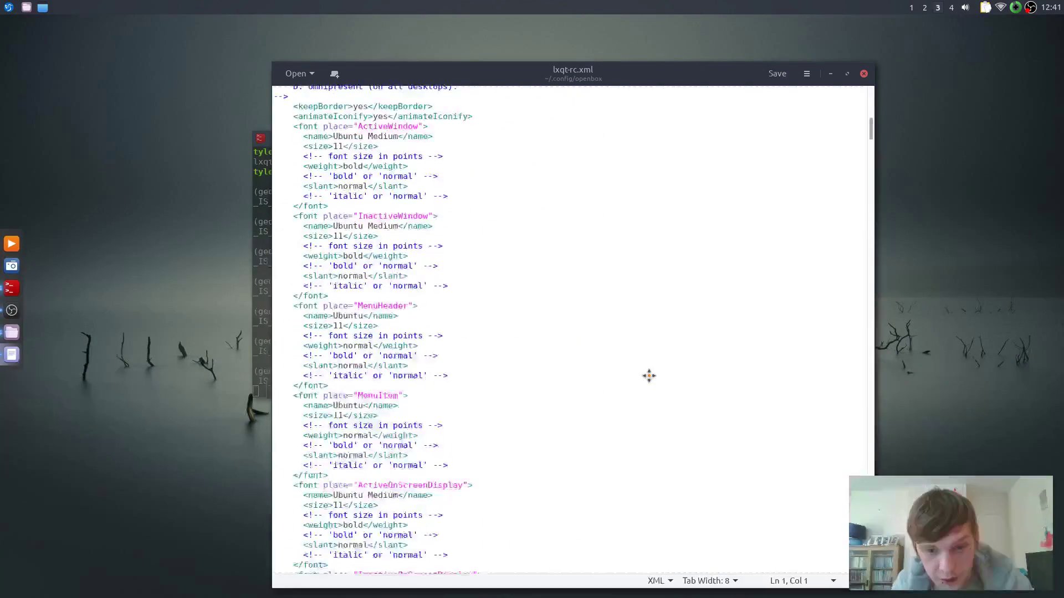
{"action": "scroll", "coordinate": [649, 376], "scroll_direction": "down", "scroll_amount": 2}
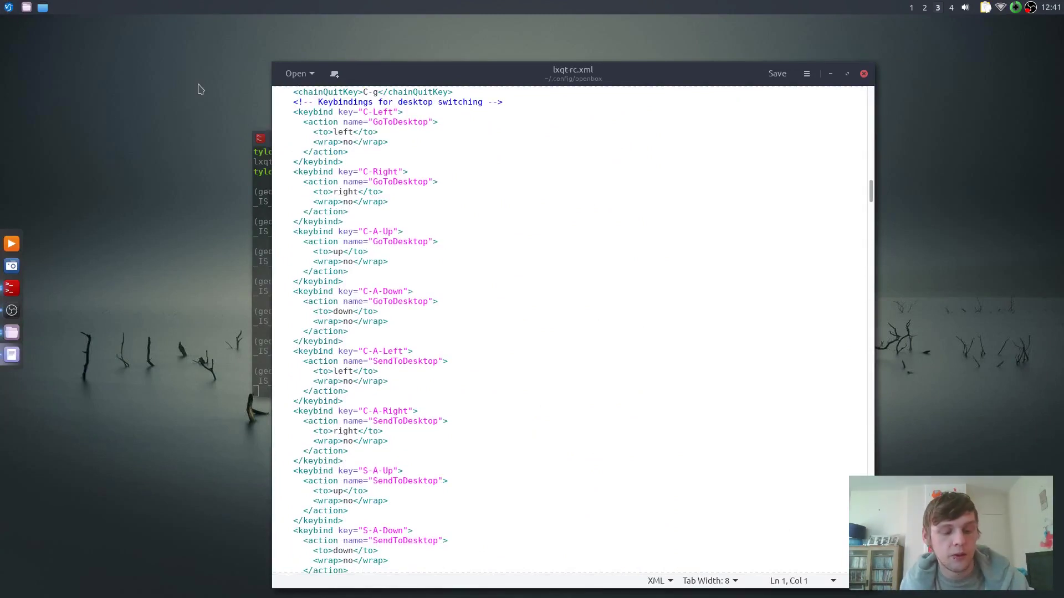
{"action": "scroll", "coordinate": [472, 249], "scroll_direction": "down", "scroll_amount": 8}
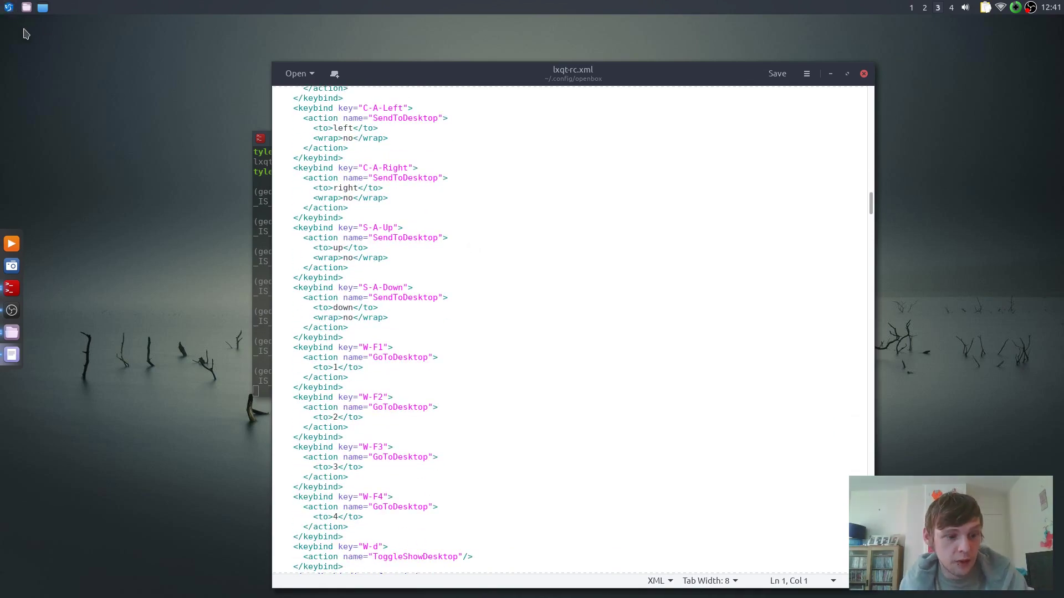
{"action": "scroll", "coordinate": [504, 235], "scroll_direction": "down", "scroll_amount": 20}
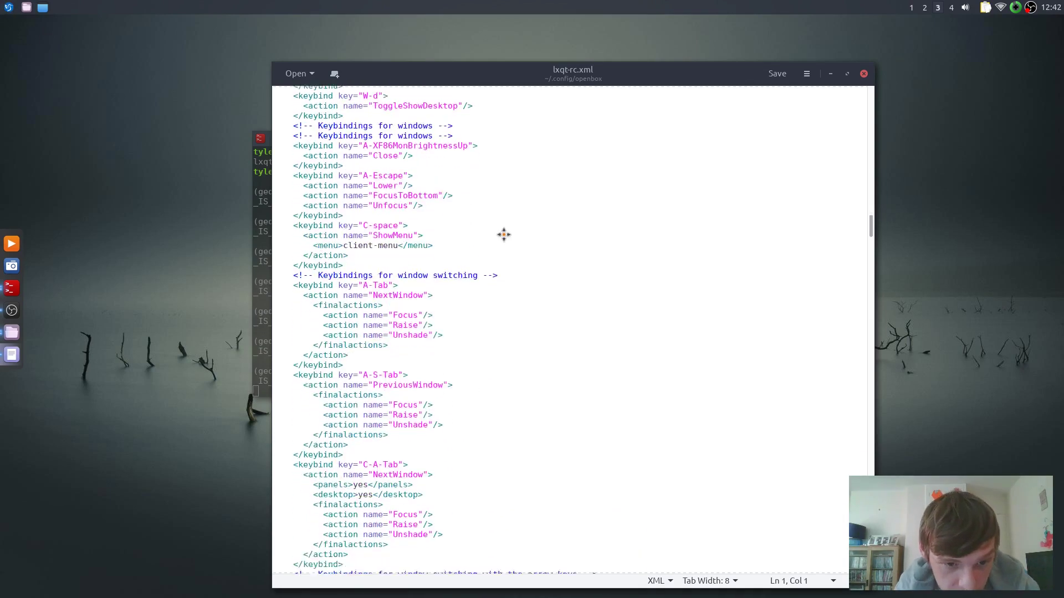
{"action": "scroll", "coordinate": [504, 235], "scroll_direction": "down", "scroll_amount": 4}
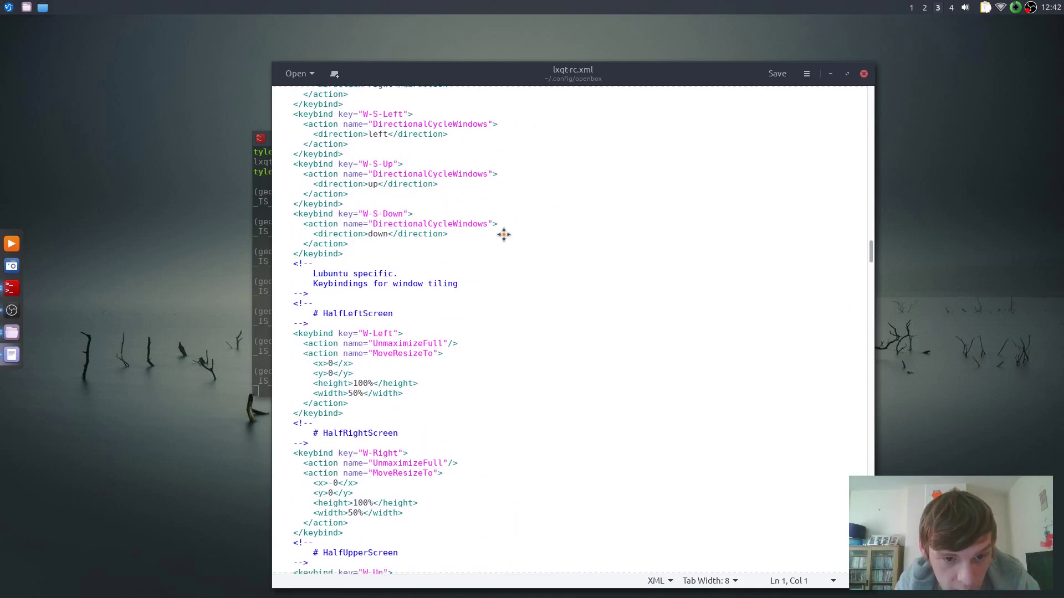
{"action": "scroll", "coordinate": [503, 235], "scroll_direction": "up", "scroll_amount": 7}
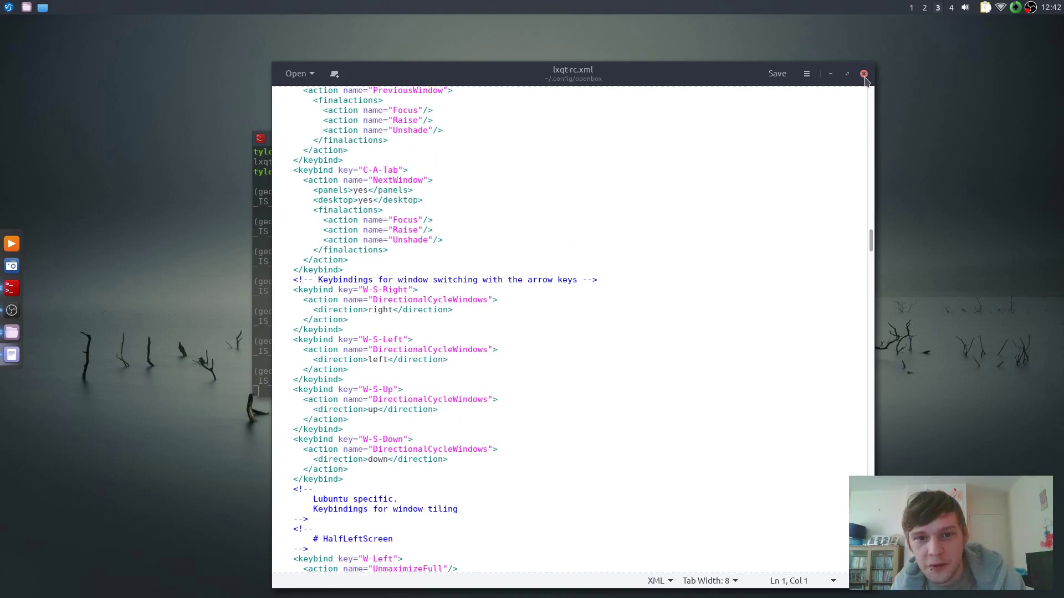
{"action": "left_click", "coordinate": [864, 75]}
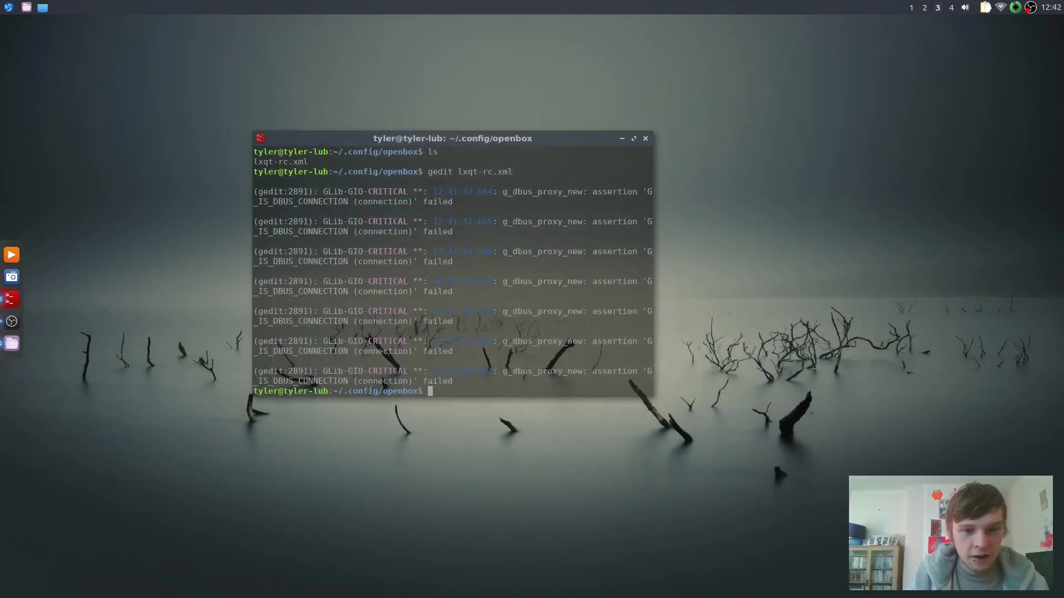
- Clear the prompt and close the terminal with 'exit'
{"action": "key", "text": "BackSpace"}
{"action": "key", "text": "BackSpace"}
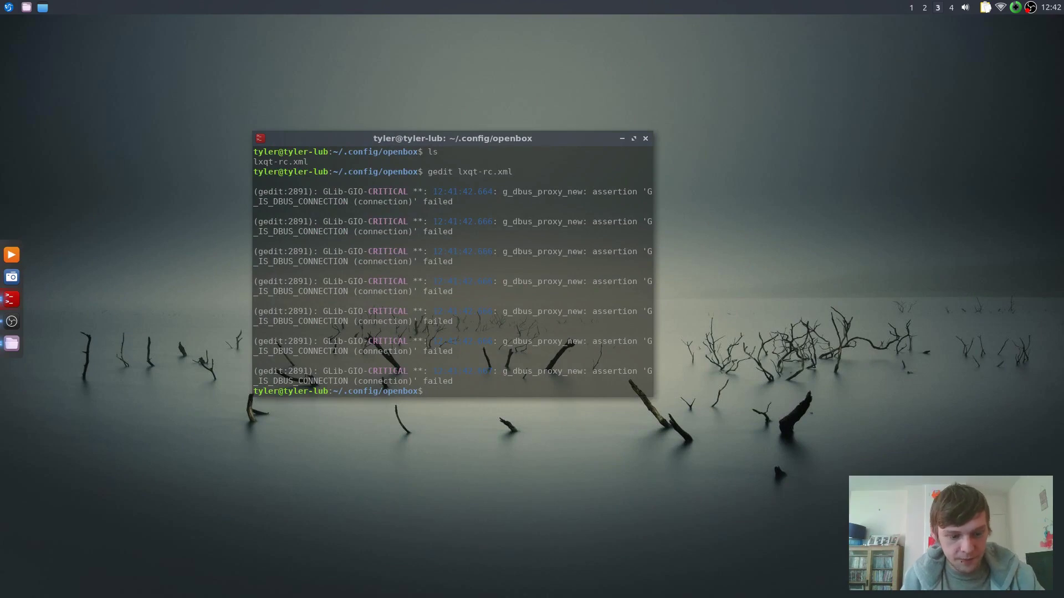
{"action": "type", "text": "exit"}
{"action": "key", "text": "Return"}
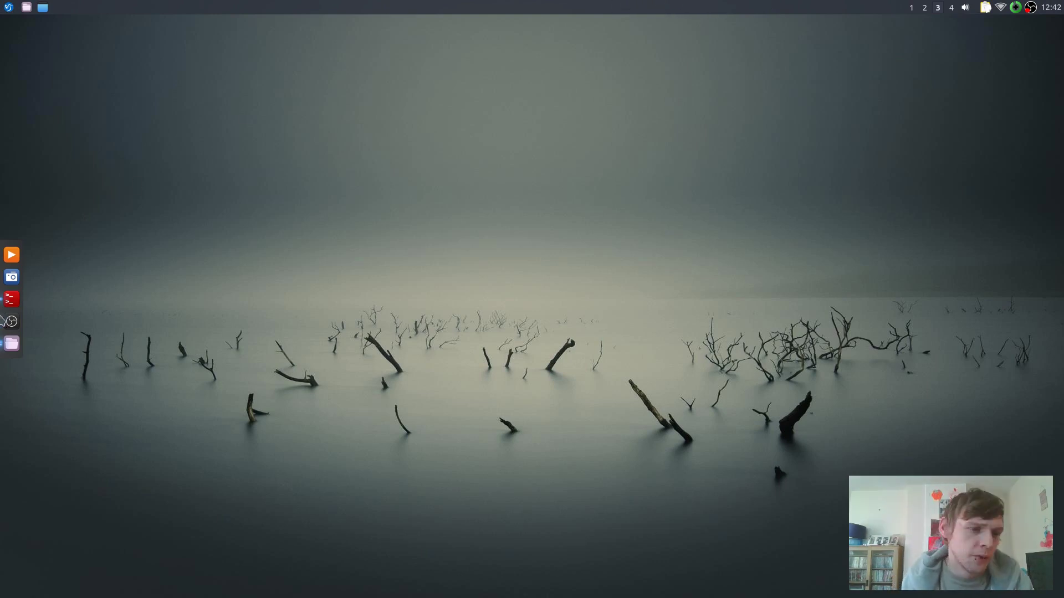
- Search the application menu for 'com' and highlight the Window Effects result
{"action": "left_click", "coordinate": [6, 7]}
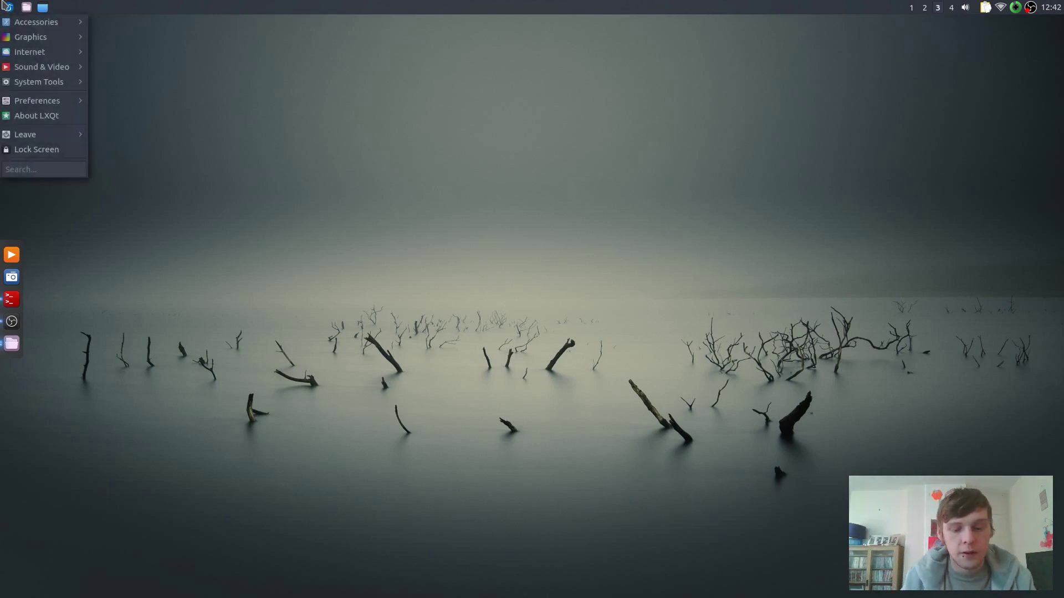
{"action": "type", "text": "com"}
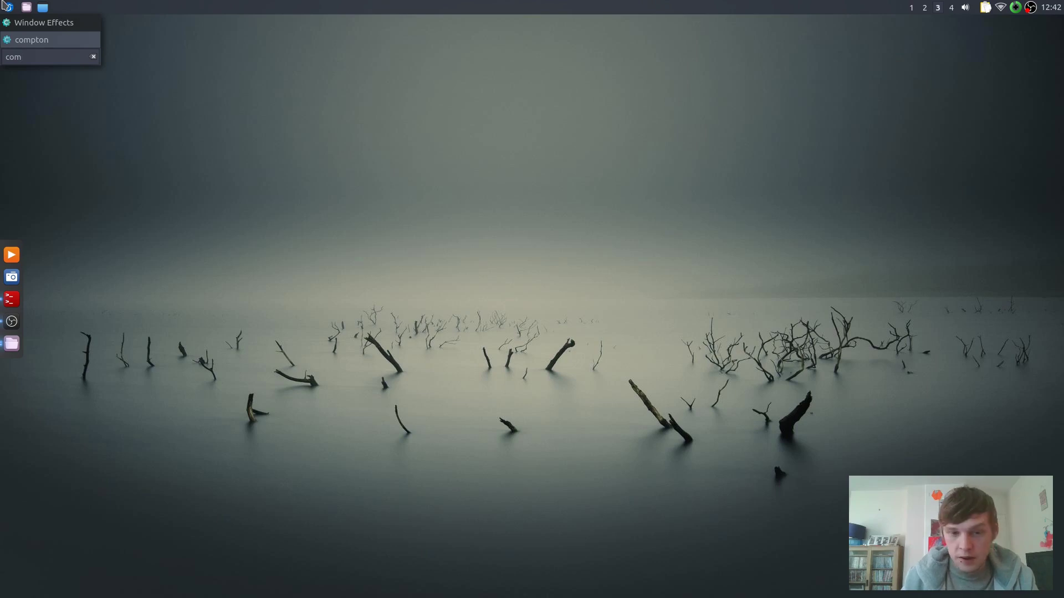
{"action": "key", "text": "Up"}
- Open Window Effects on the Opacity tab and arrange it beside a new test terminal
{"action": "key", "text": "Return"}
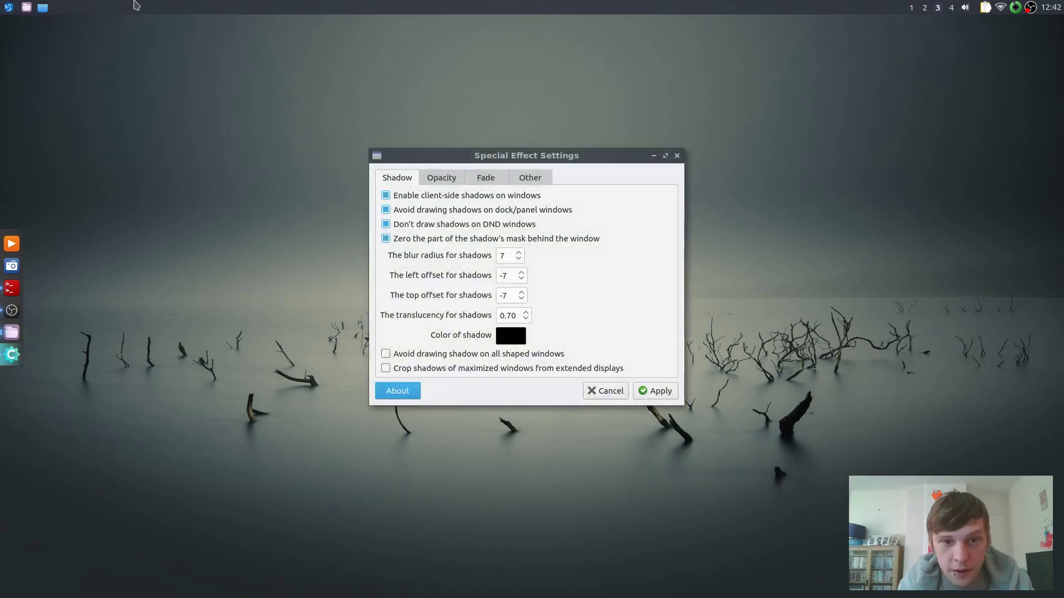
{"action": "left_click", "coordinate": [442, 179]}
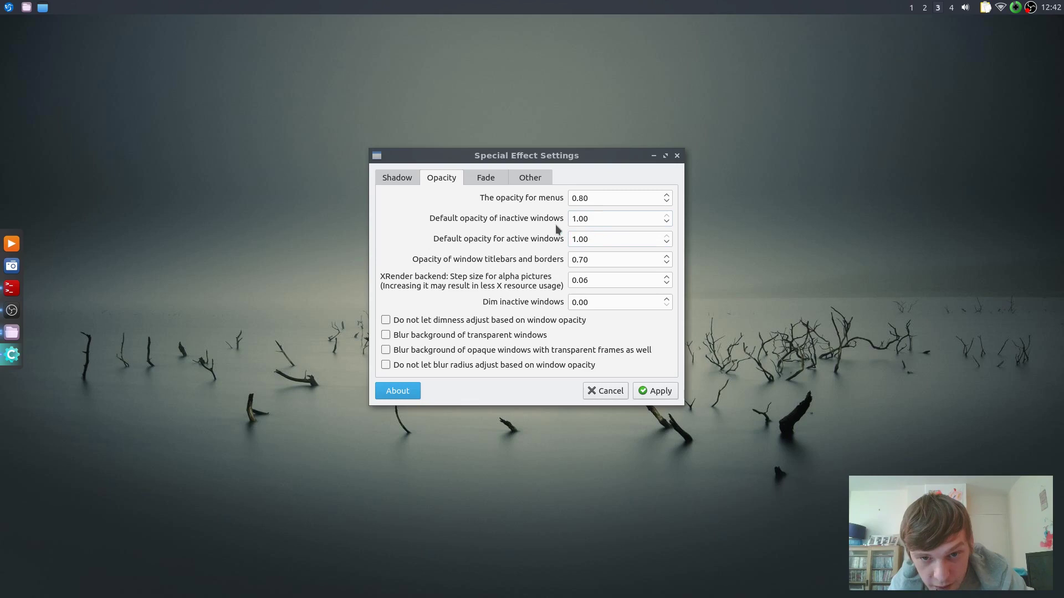
{"action": "left_click_drag", "start_coordinate": [563, 158], "coordinate": [792, 127]}
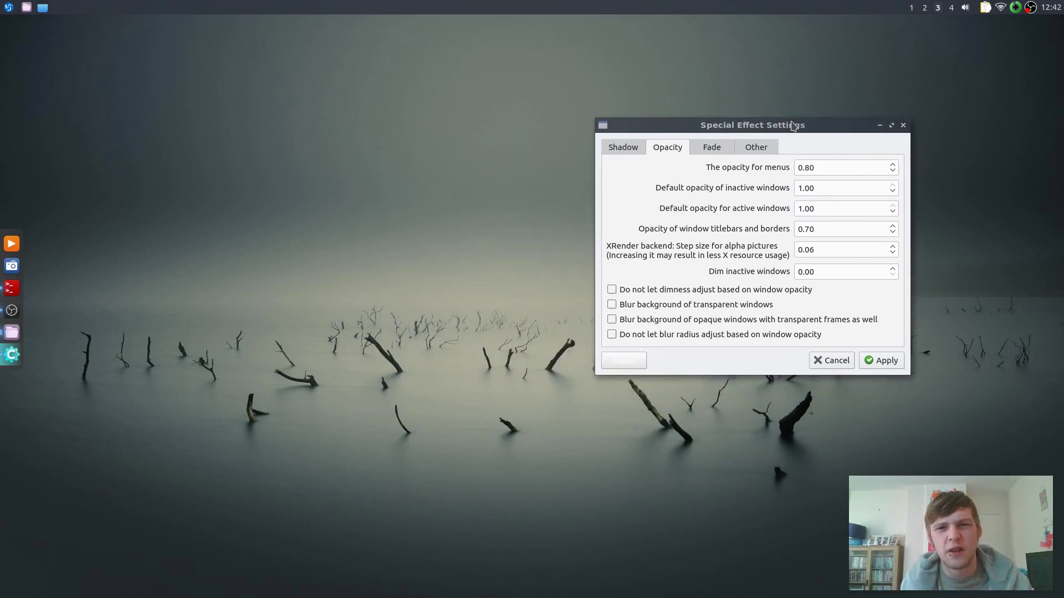
{"action": "key", "text": "ctrl+alt+t"}
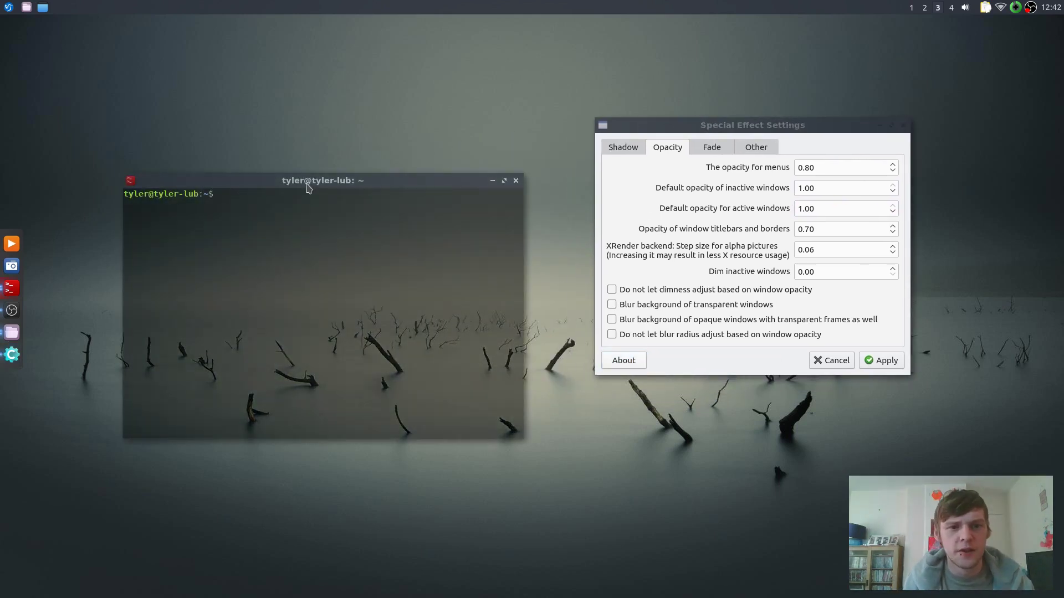
{"action": "left_click_drag", "start_coordinate": [309, 185], "coordinate": [262, 104]}
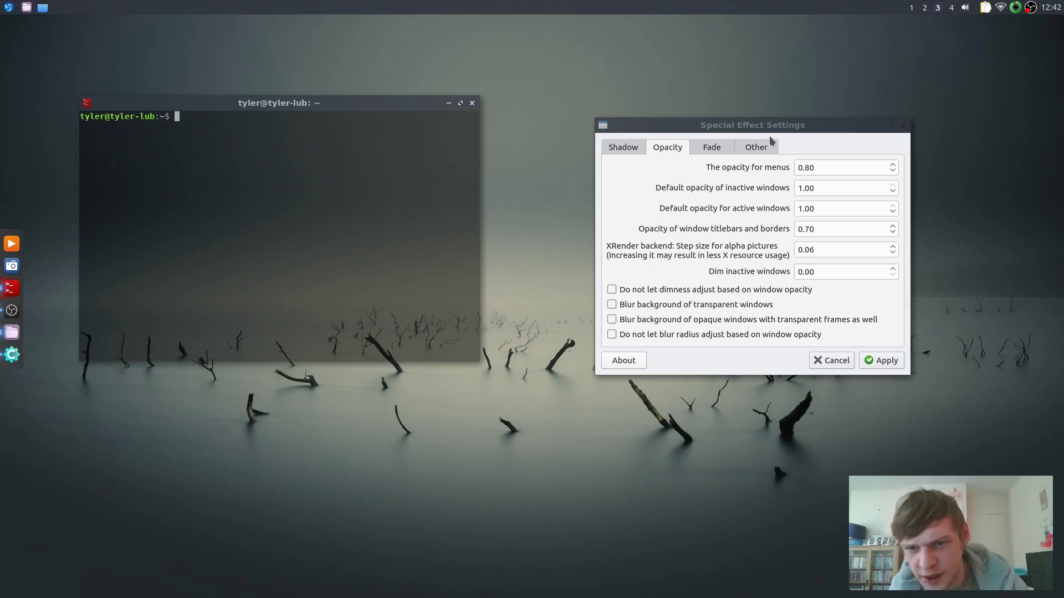
{"action": "left_click_drag", "start_coordinate": [791, 123], "coordinate": [766, 105]}
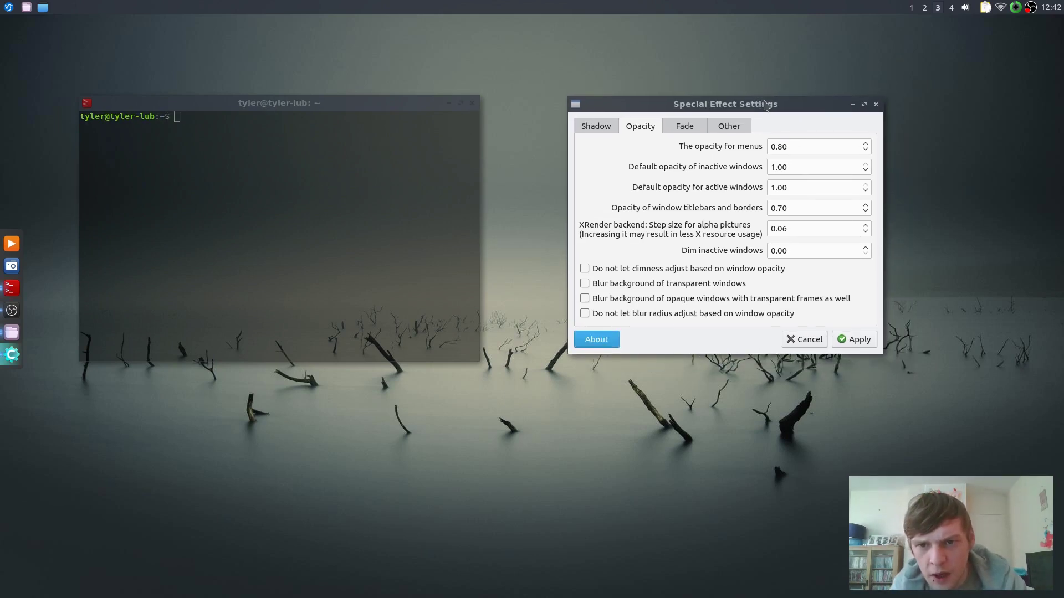
{"action": "left_click", "coordinate": [385, 112]}
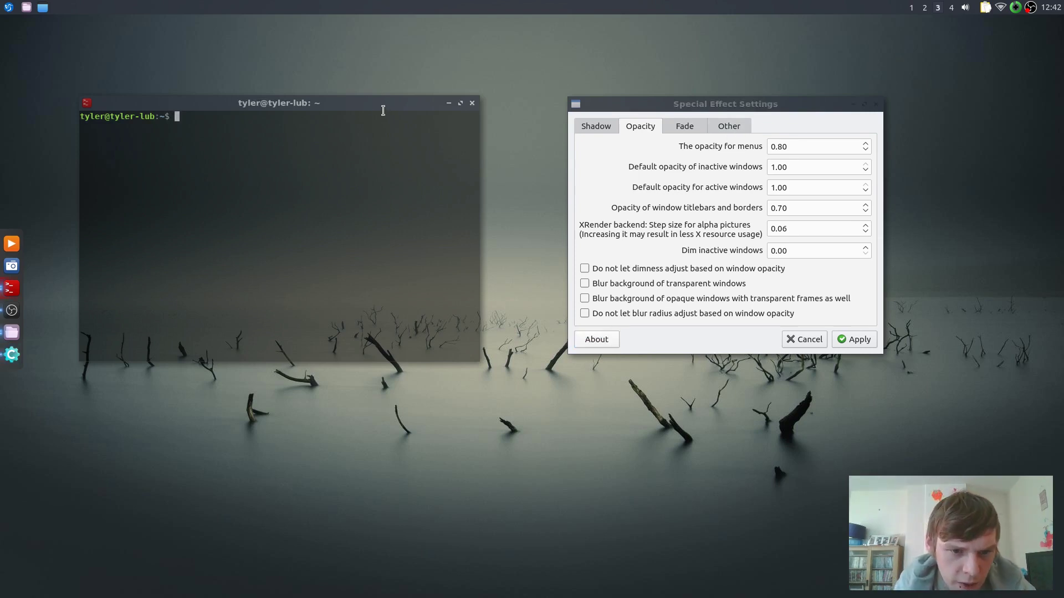
{"action": "left_click_drag", "start_coordinate": [357, 107], "coordinate": [379, 134]}
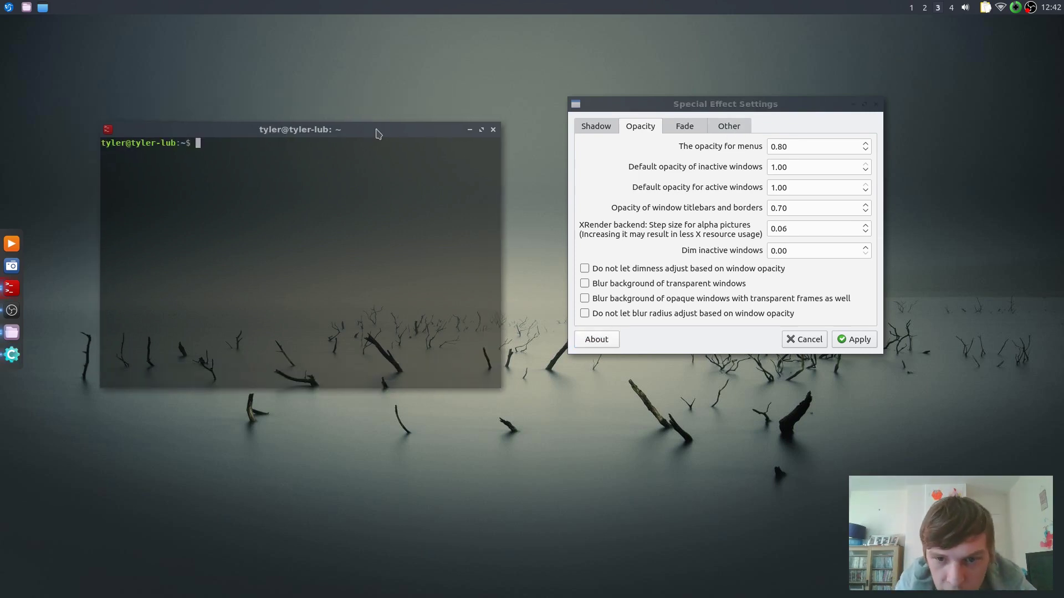
- Enable and apply 'Blur background of transparent windows', test with a second terminal, then exit both terminals
{"action": "left_click", "coordinate": [644, 288]}
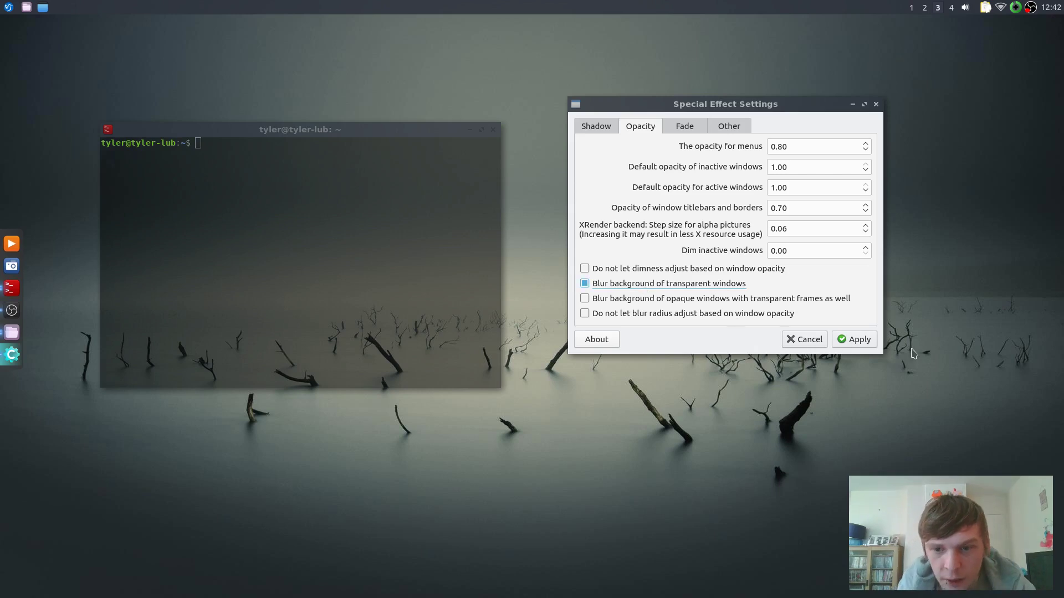
{"action": "left_click", "coordinate": [862, 342]}
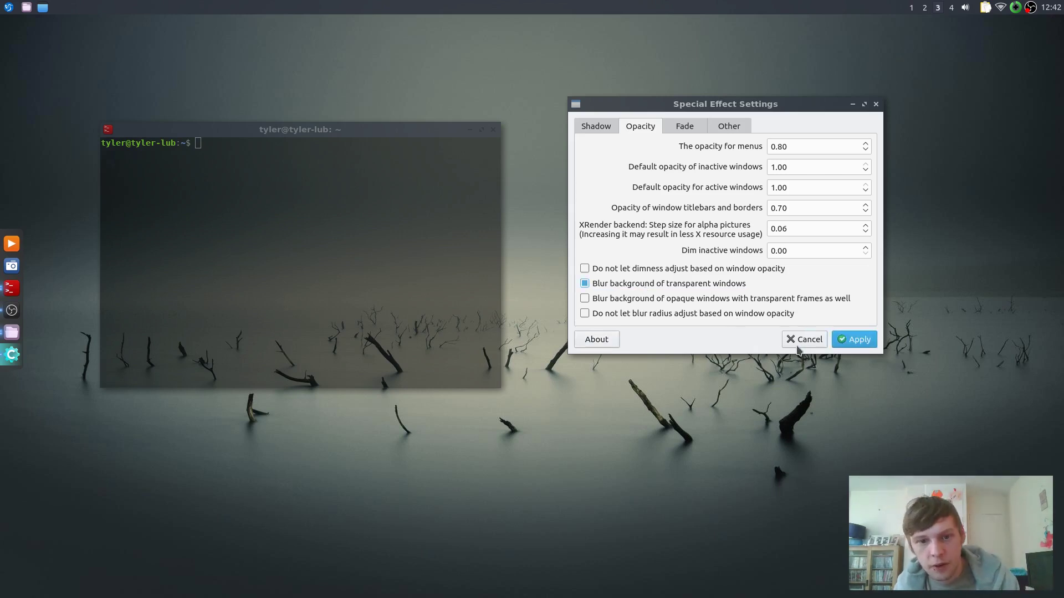
{"action": "key", "text": "ctrl+alt+t"}
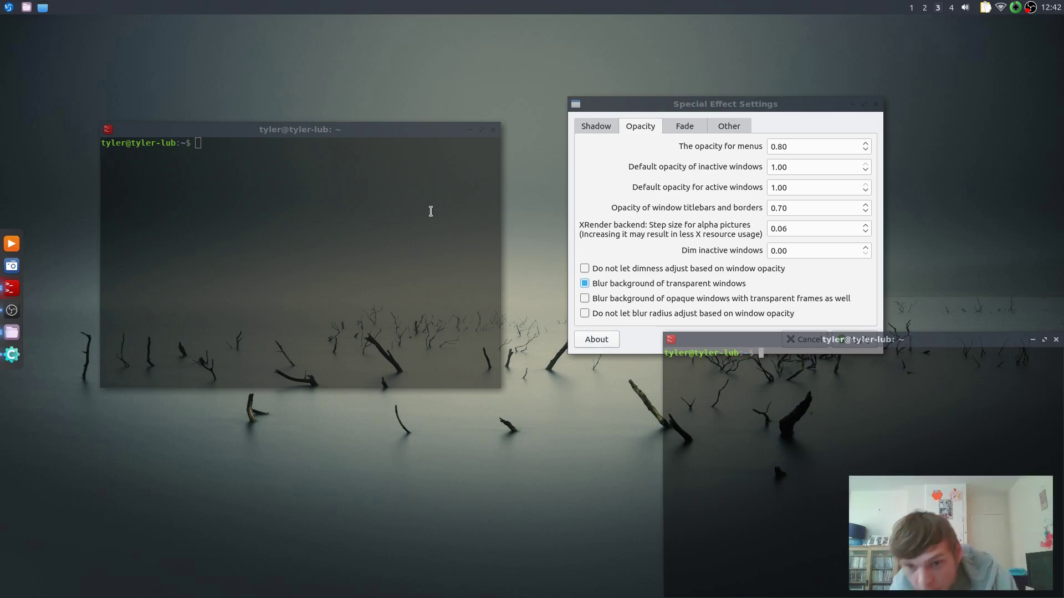
{"action": "type", "text": "exit"}
{"action": "key", "text": "Return"}
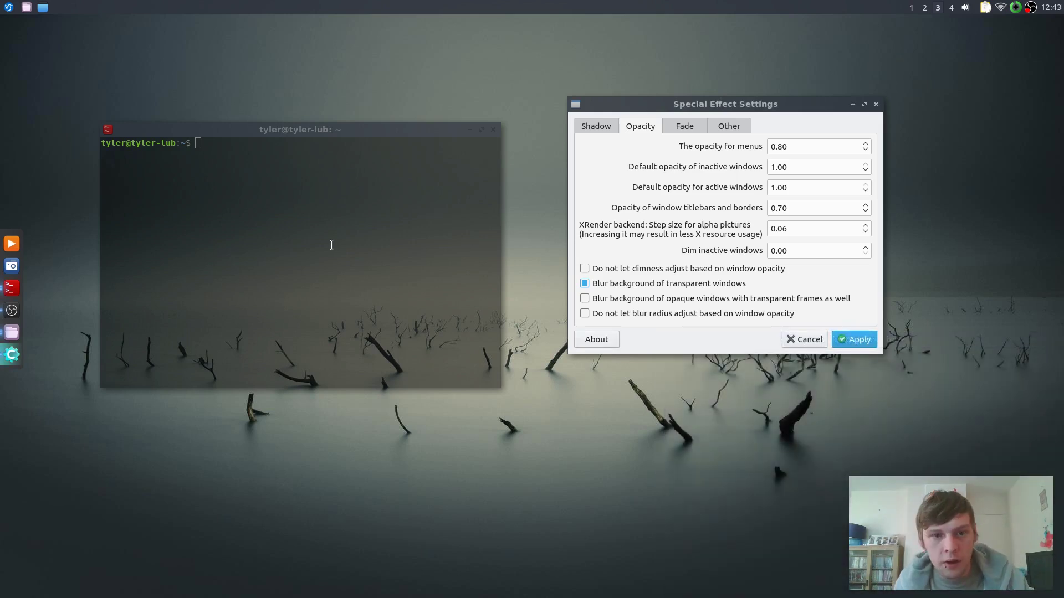
{"action": "type", "text": "exit"}
{"action": "key", "text": "Return"}
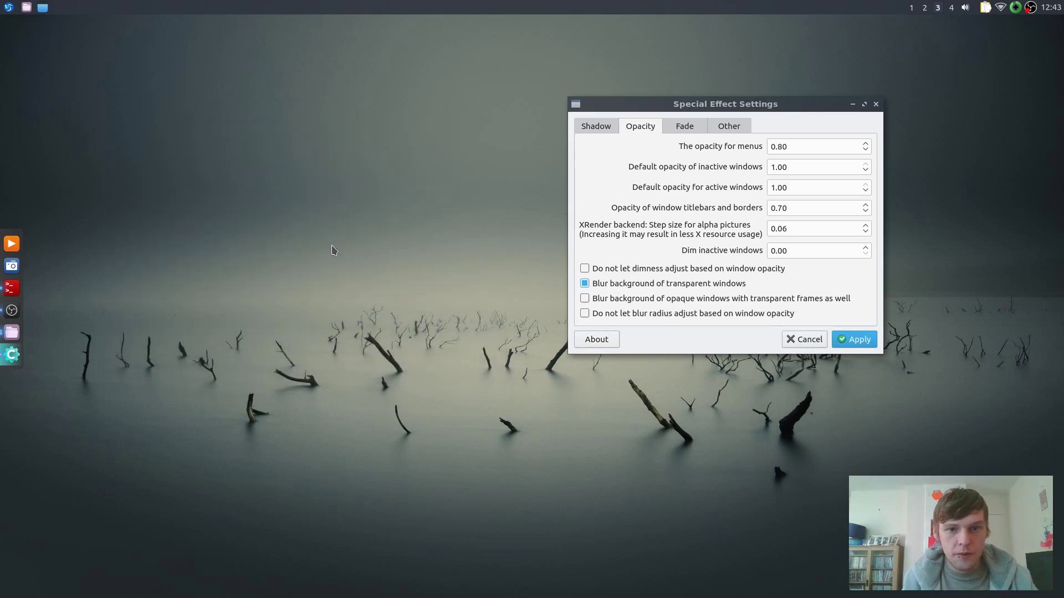
{"action": "left_click_drag", "start_coordinate": [729, 104], "coordinate": [531, 130]}
- Dismiss the effect settings window and launch Google Chrome, keeping it as the default browser
{"action": "left_click", "coordinate": [613, 363]}
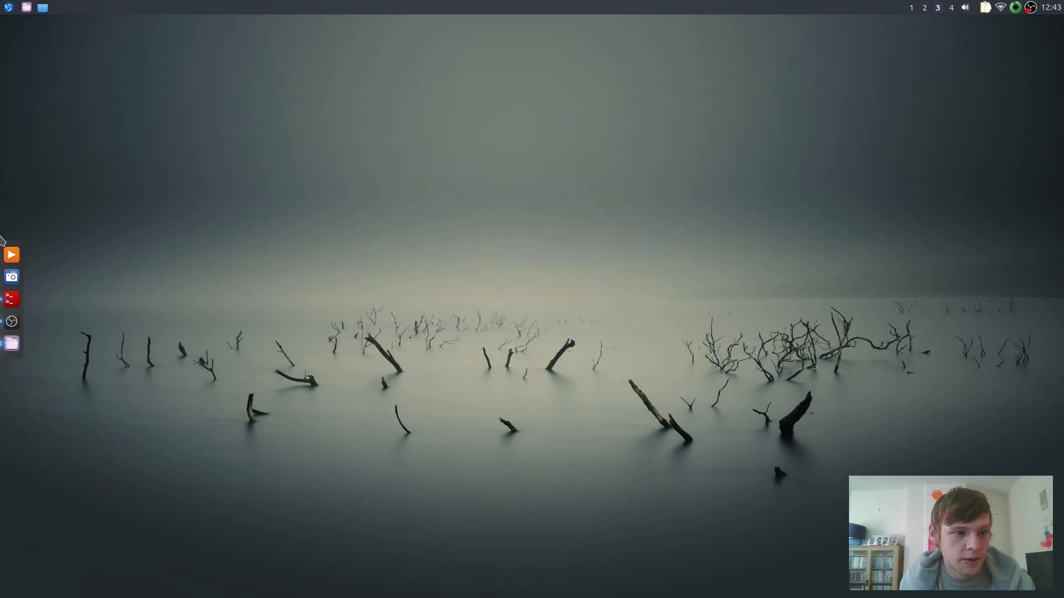
{"action": "left_click", "coordinate": [9, 7]}
{"action": "mouse_move", "coordinate": [30, 52]}
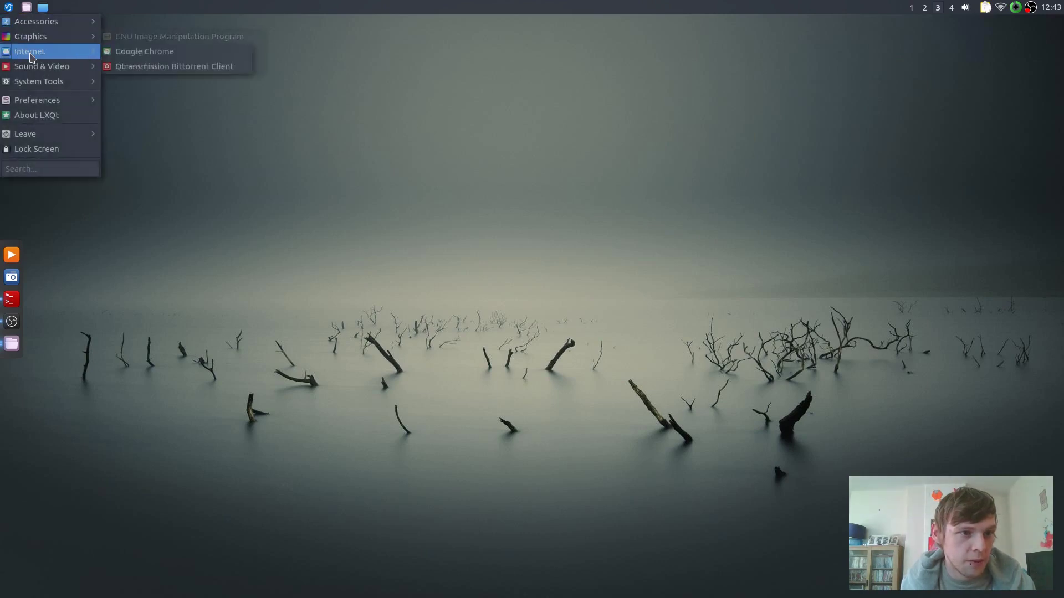
{"action": "left_click", "coordinate": [118, 50]}
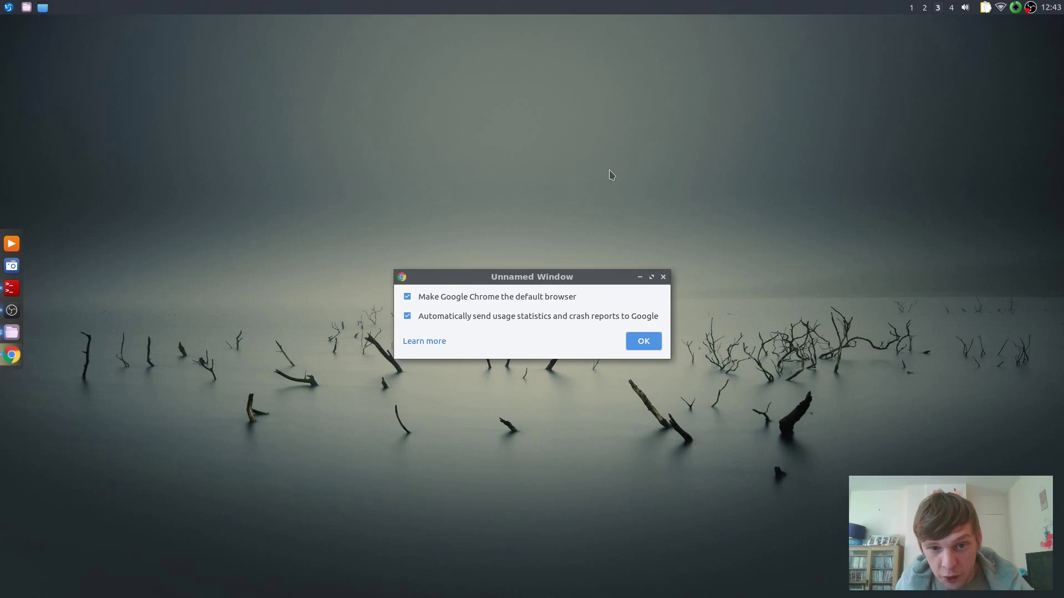
{"action": "left_click", "coordinate": [644, 342]}
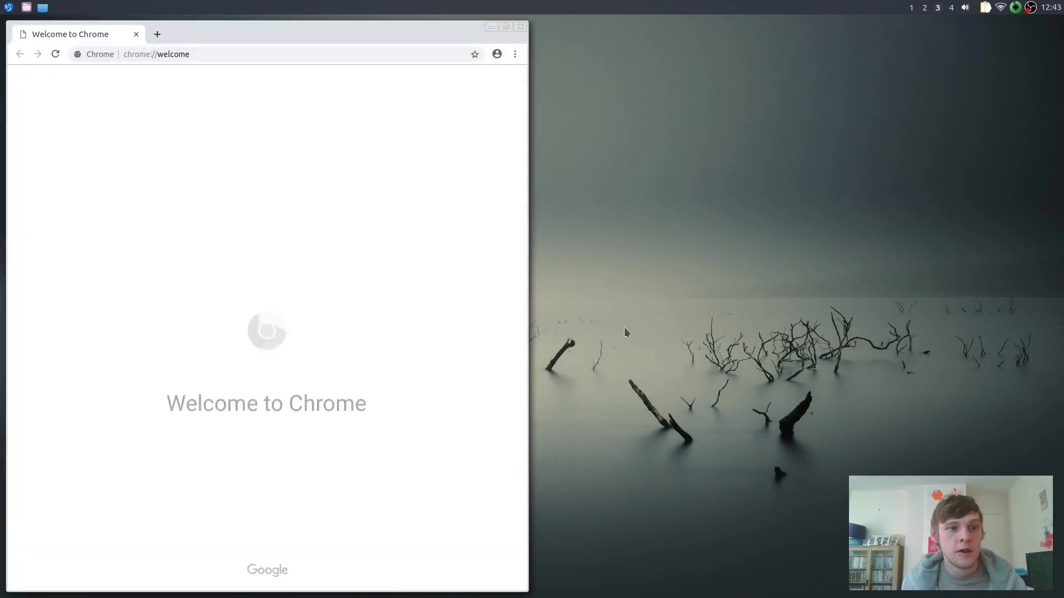
- Type the search 'lubuntu 18.10 man' into Chrome's address bar, fixing a typo
{"action": "left_click", "coordinate": [203, 55]}
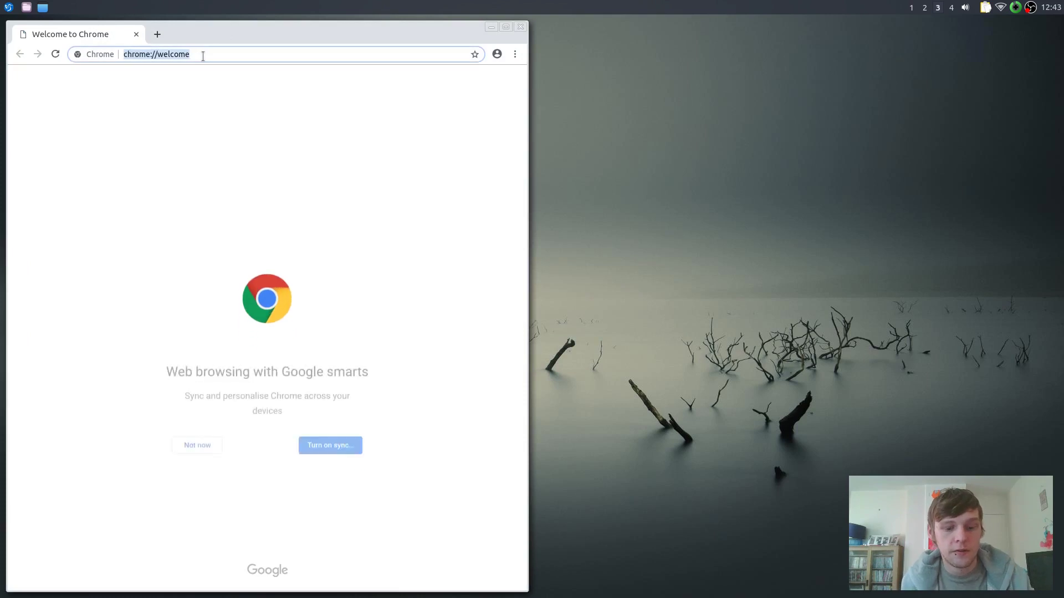
{"action": "type", "text": "lubuntu"}
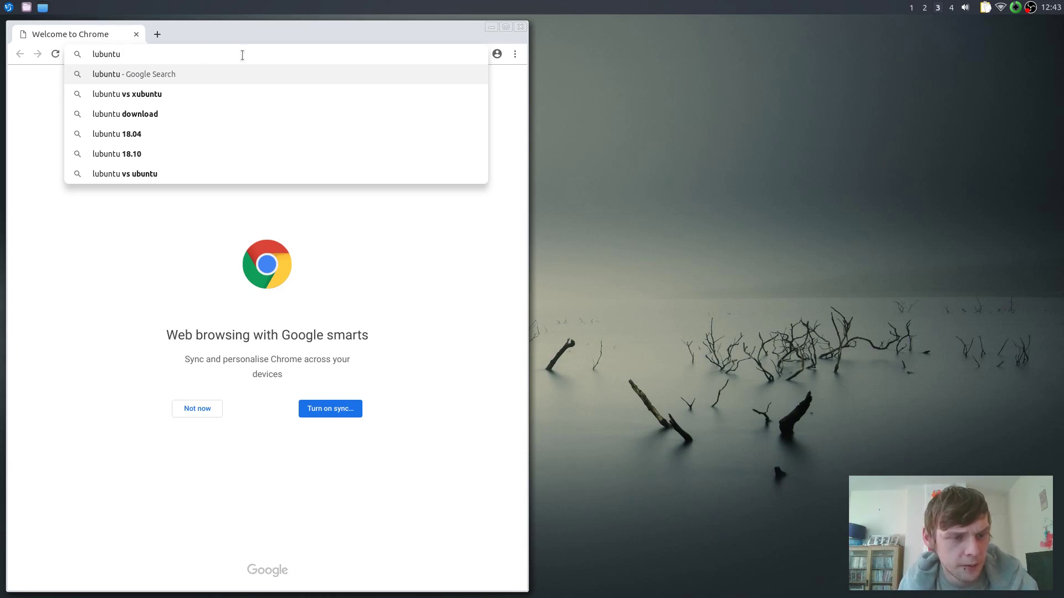
{"action": "type", "text": "c"}
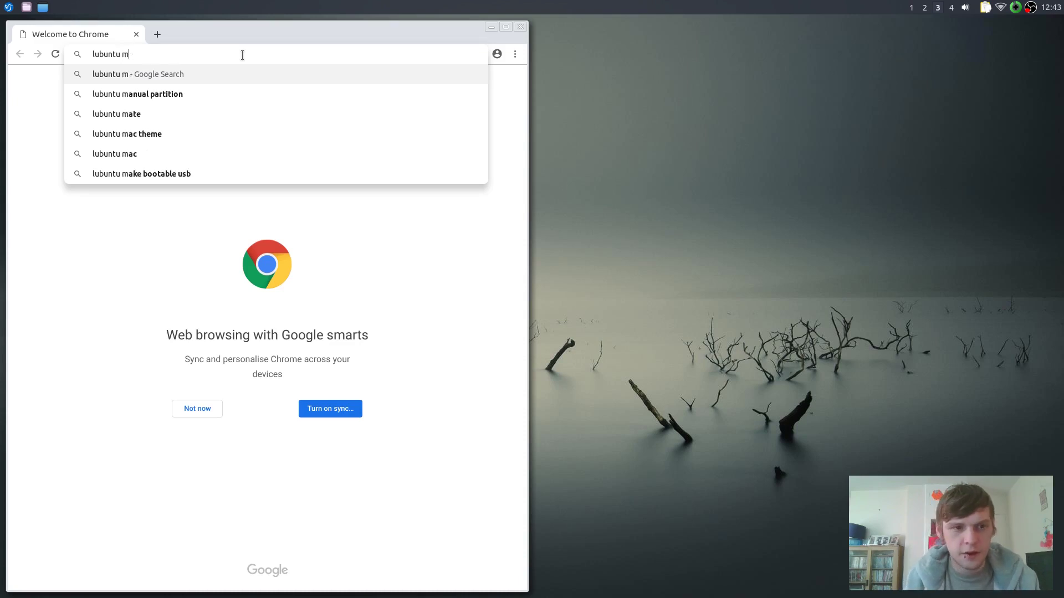
{"action": "key", "text": "BackSpace"}
{"action": "type", "text": "18.10 man"}
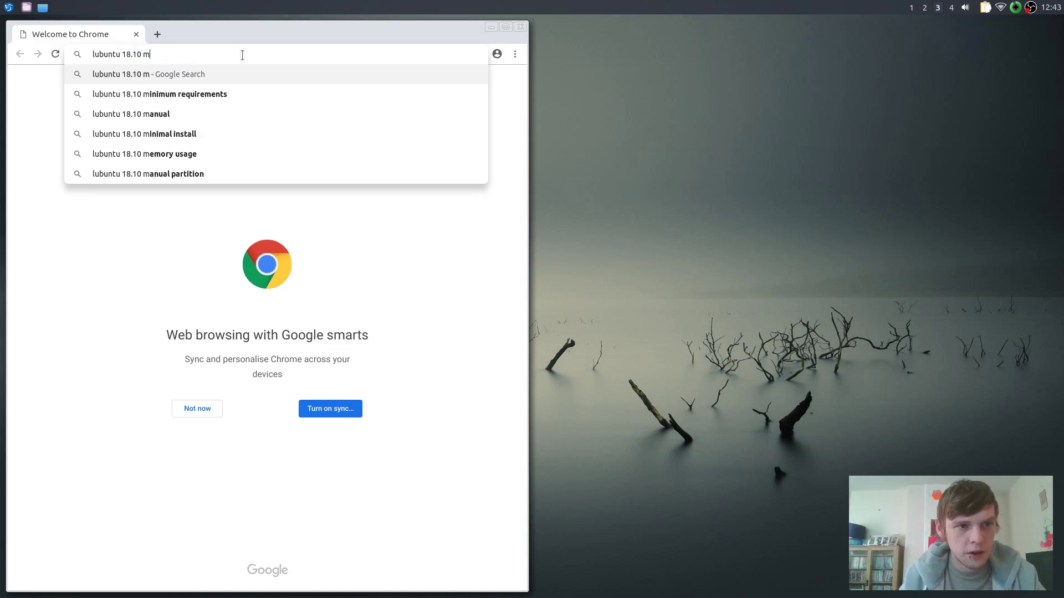
- Run the search, open the 'Welcome to the Lubuntu Manual!' result and maximize Chrome full screen
{"action": "key", "text": "Return"}
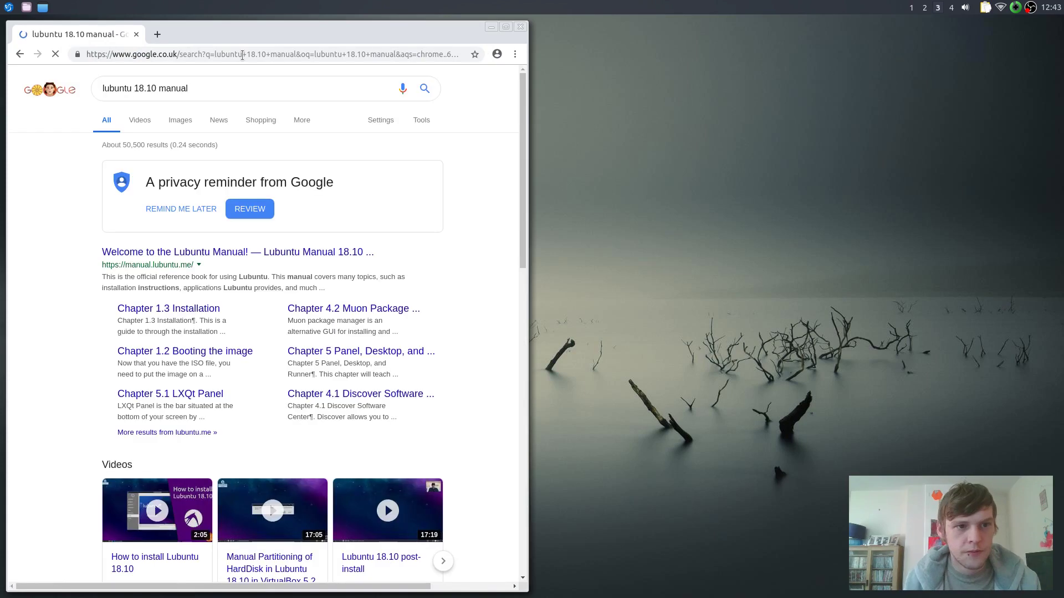
{"action": "left_click", "coordinate": [218, 251]}
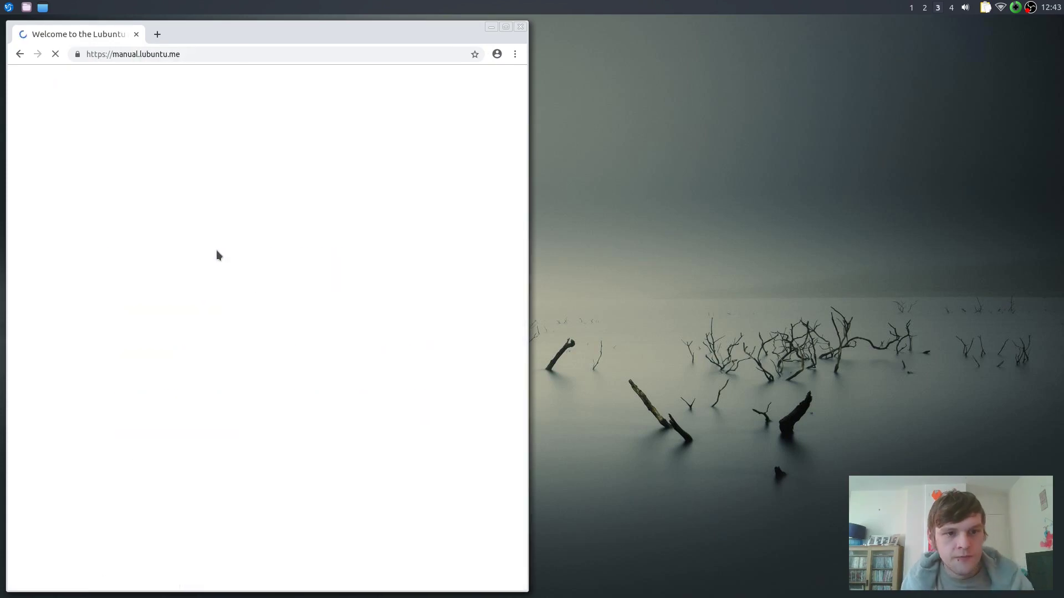
{"action": "key", "text": "super+Up"}
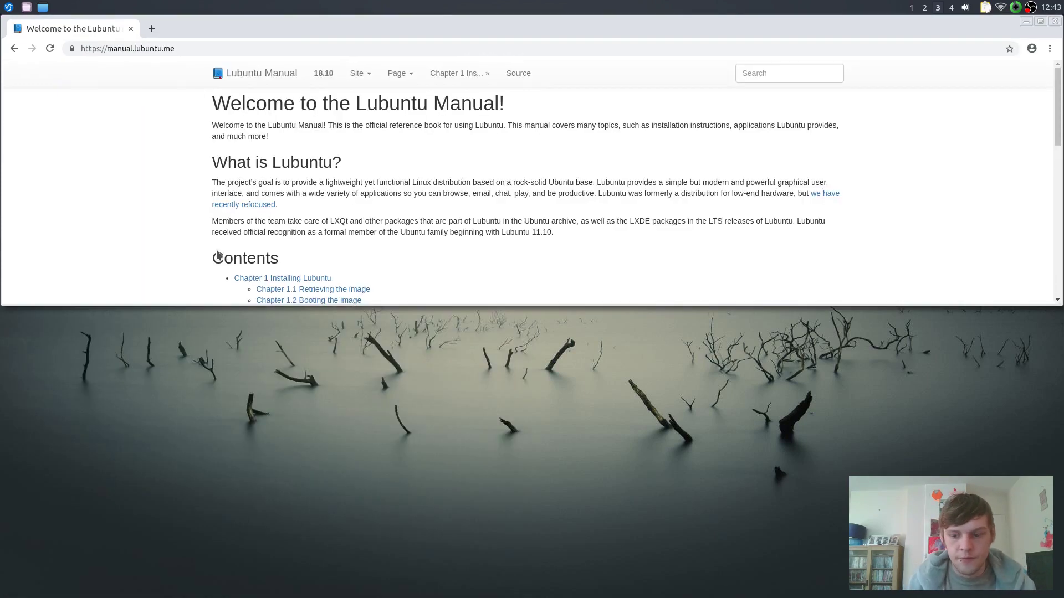
{"action": "double_click", "coordinate": [570, 25]}
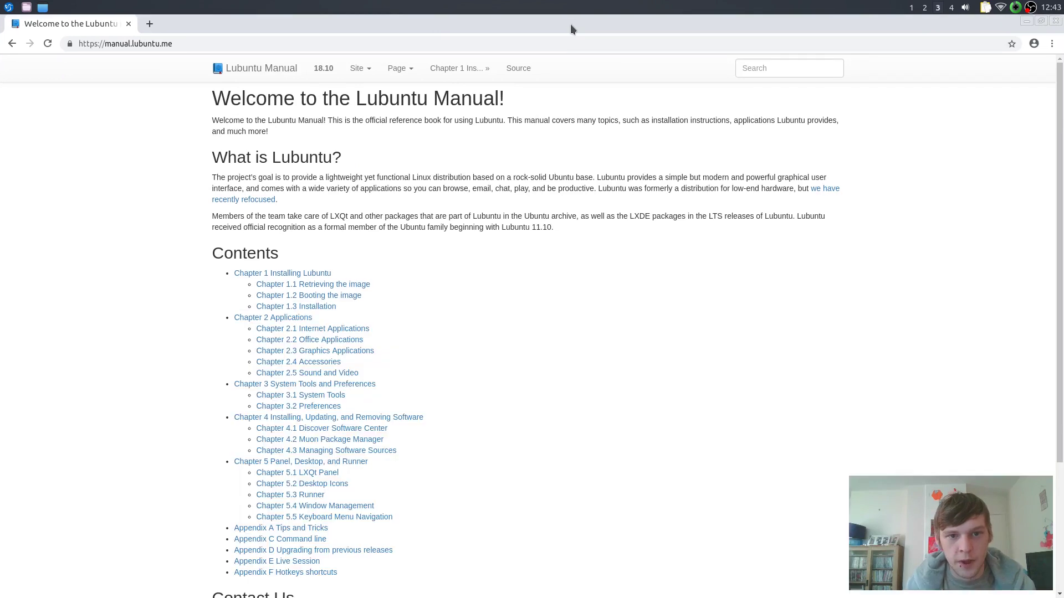
- Open the manual's Chapter 2 Applications page, then go back to the manual home page
{"action": "scroll", "coordinate": [498, 208], "scroll_direction": "down", "scroll_amount": 3}
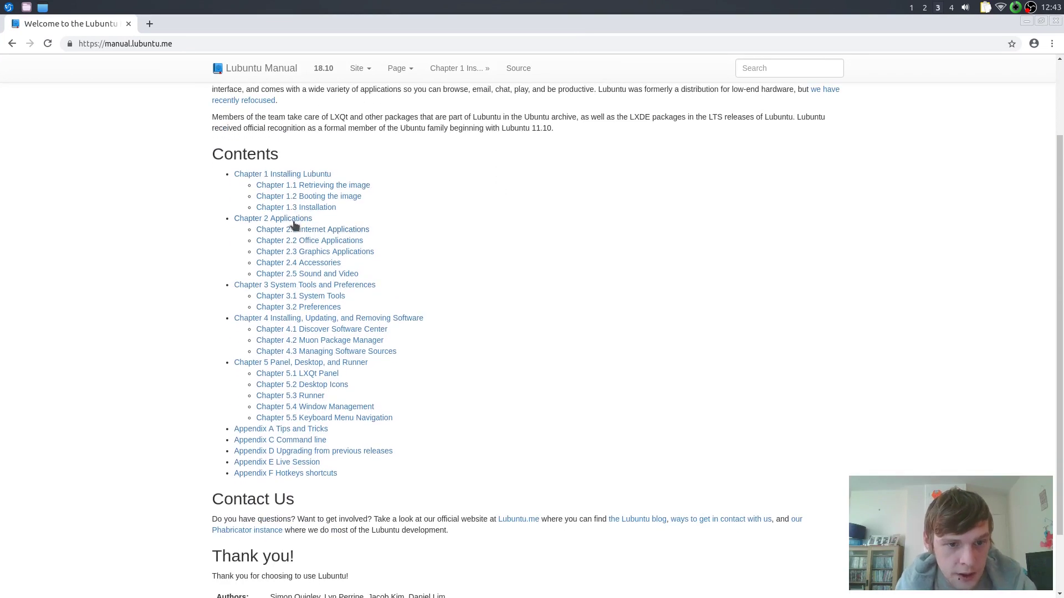
{"action": "left_click", "coordinate": [294, 220]}
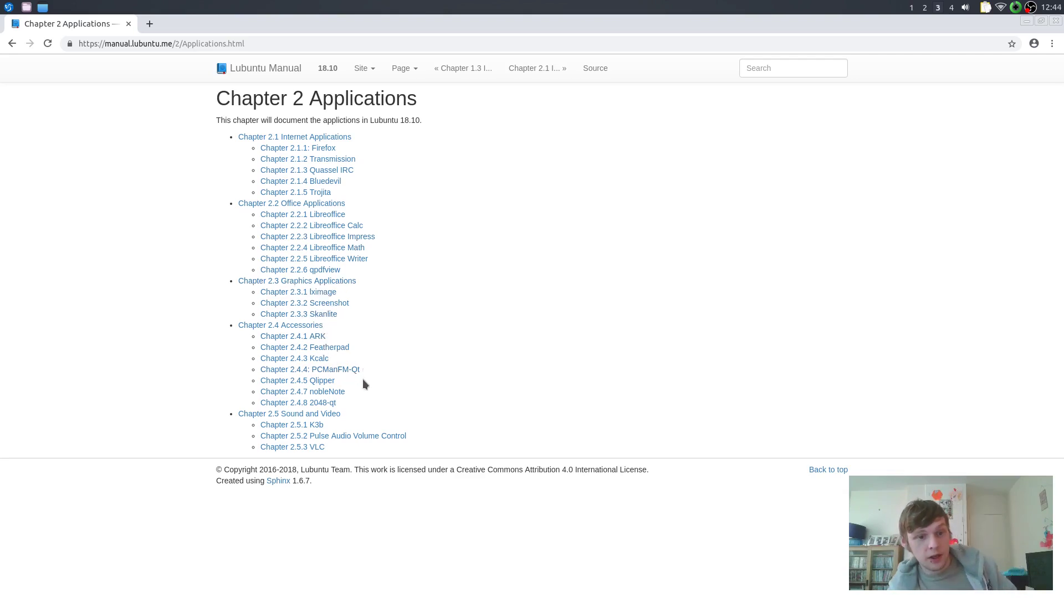
{"action": "mouse_move", "coordinate": [987, 8]}
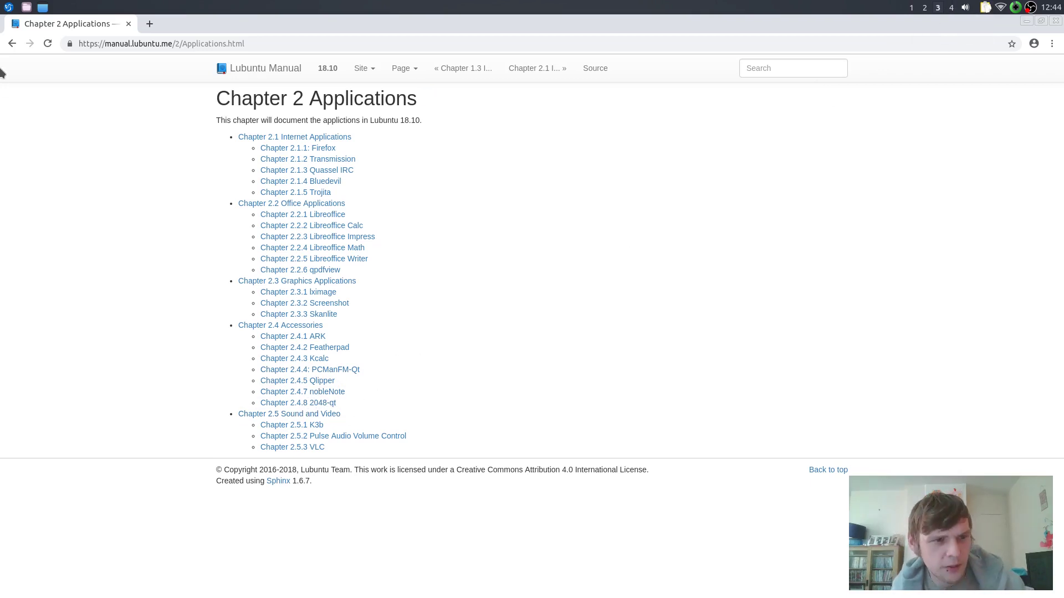
{"action": "left_click", "coordinate": [12, 43]}
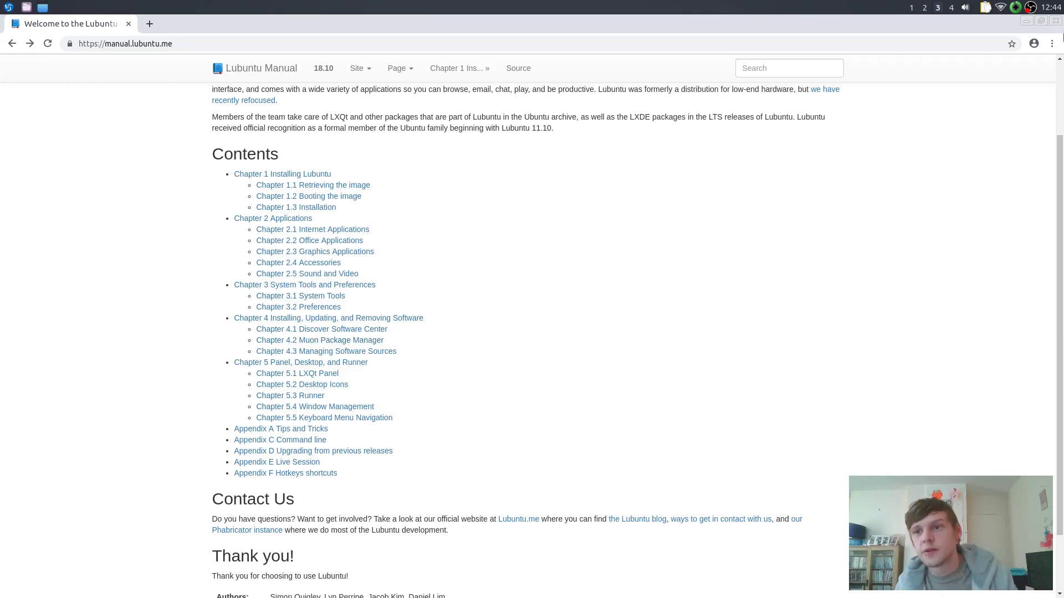
- Close Chrome and open the file manager on the home folder, centred on the desktop
{"action": "left_click", "coordinate": [1056, 21]}
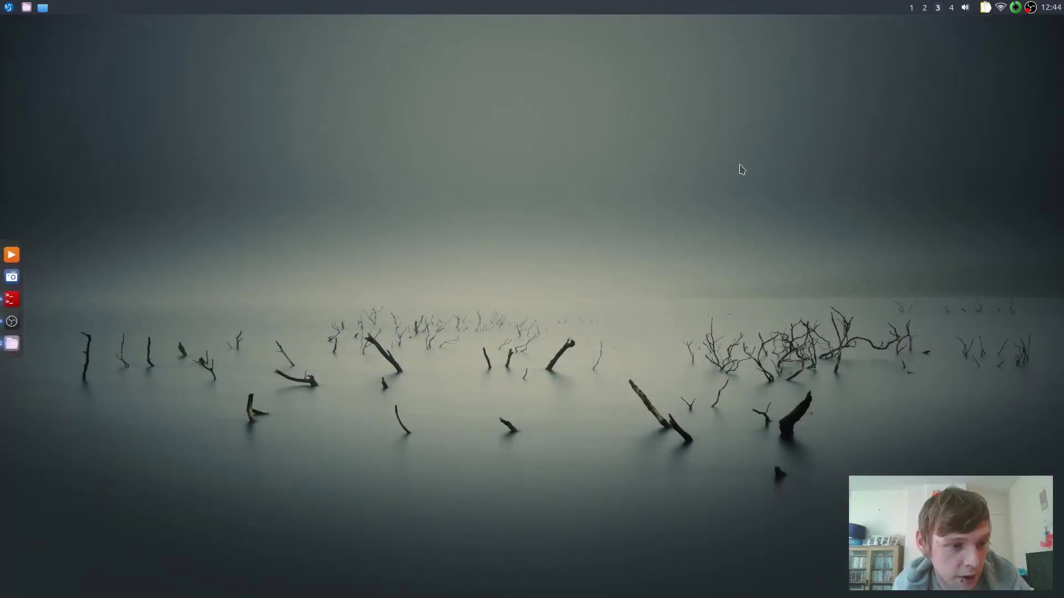
{"action": "left_click", "coordinate": [26, 8]}
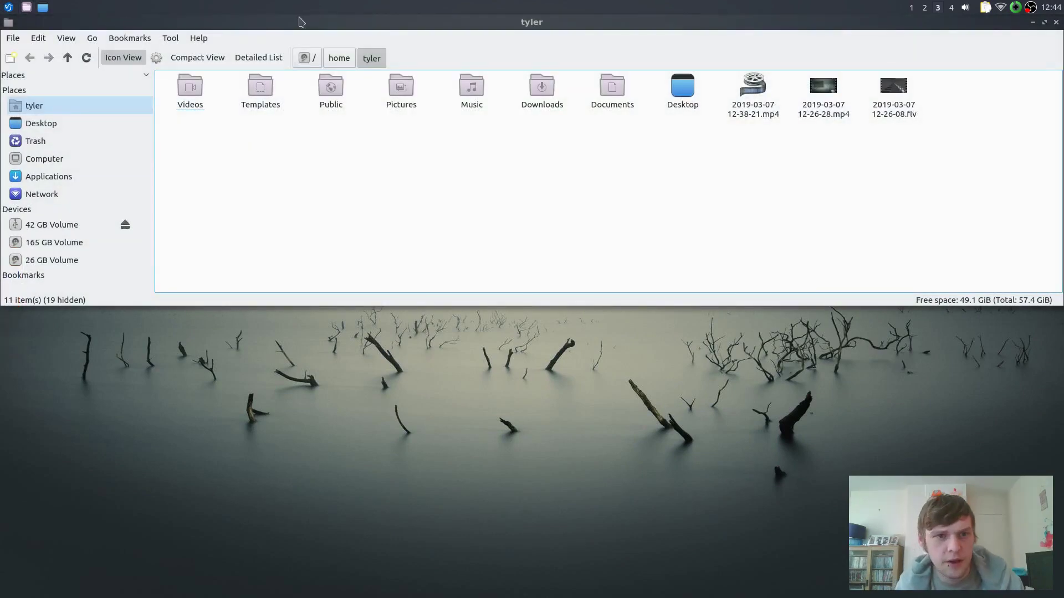
{"action": "left_click_drag", "start_coordinate": [302, 25], "coordinate": [344, 89]}
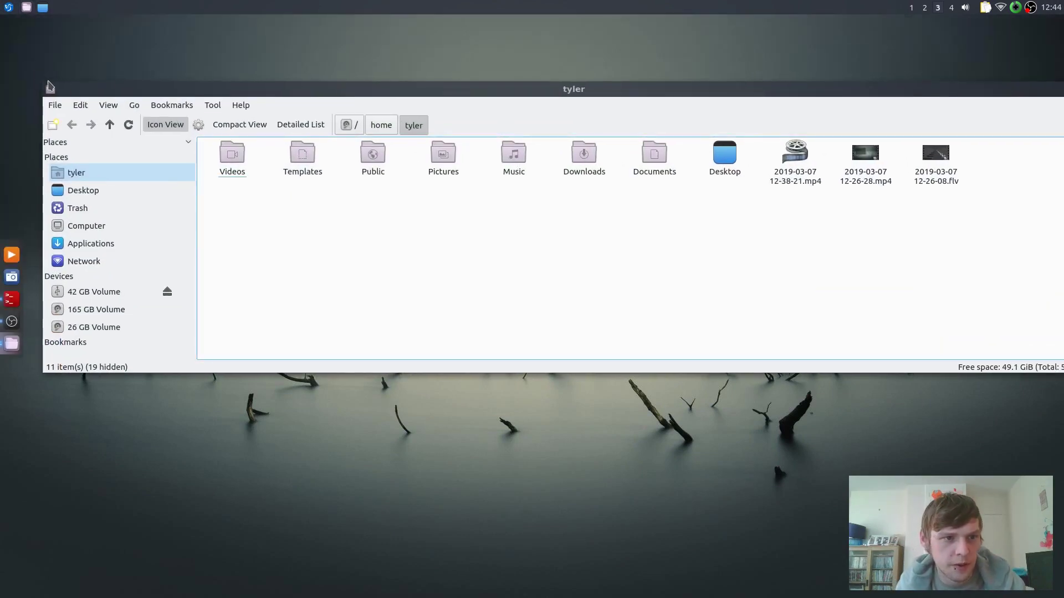
{"action": "left_click_drag", "start_coordinate": [47, 86], "coordinate": [336, 49]}
{"action": "left_click_drag", "start_coordinate": [437, 58], "coordinate": [309, 94]}
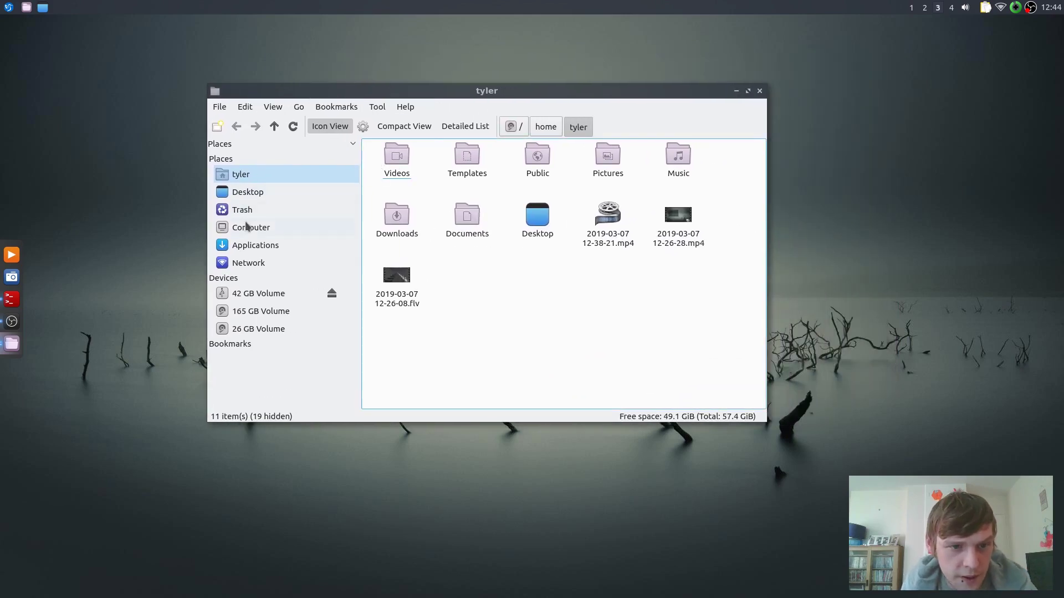
- Open the Templates folder in a new tab, then return to the tyler home tab
{"action": "right_click", "coordinate": [258, 310]}
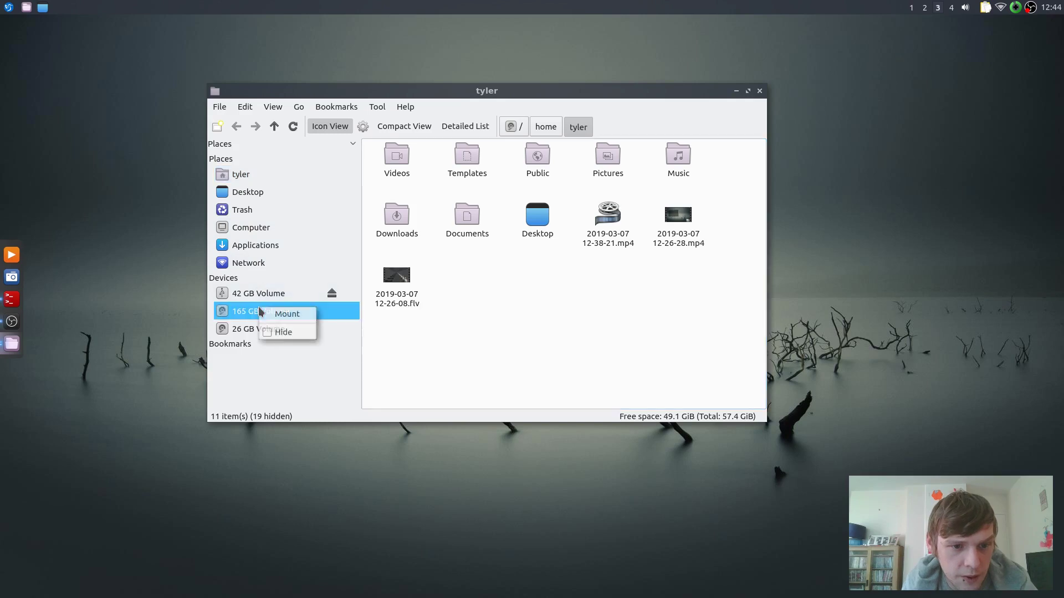
{"action": "key", "text": "Escape"}
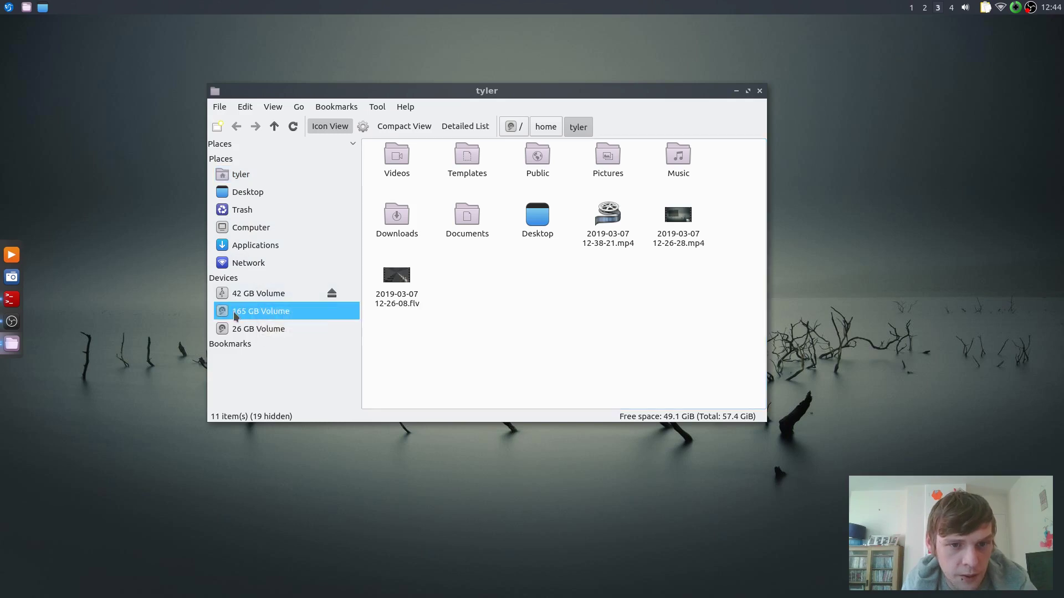
{"action": "right_click", "coordinate": [459, 159]}
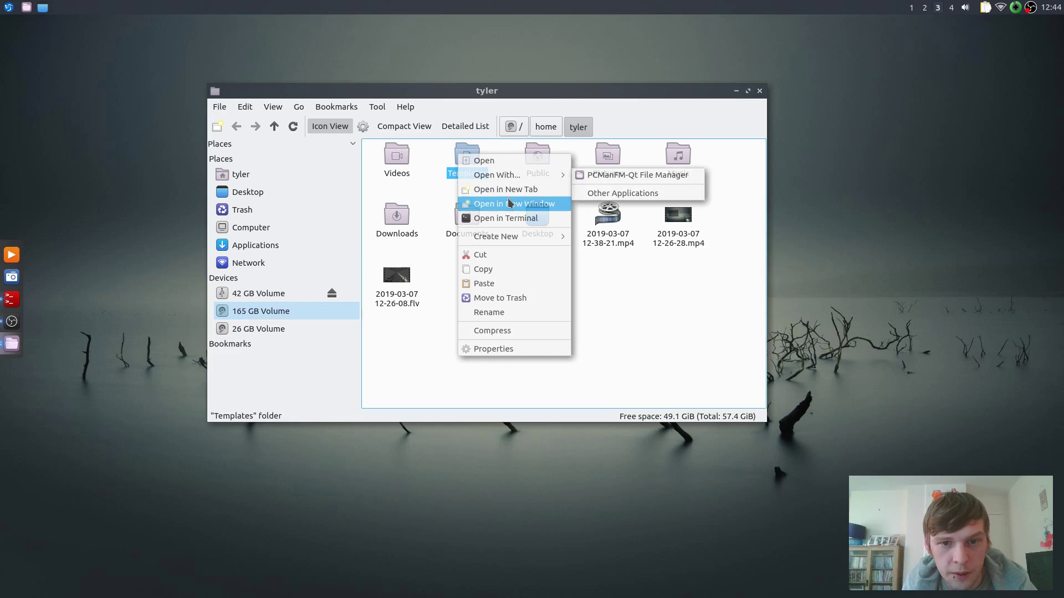
{"action": "left_click", "coordinate": [538, 190]}
{"action": "left_click", "coordinate": [277, 146]}
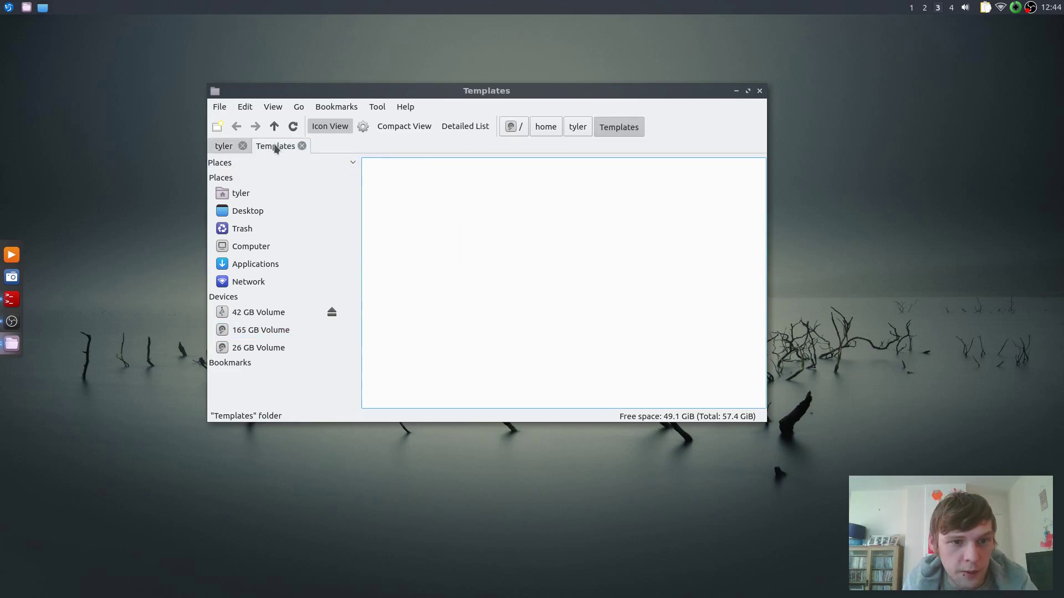
{"action": "left_click", "coordinate": [223, 146]}
{"action": "left_click", "coordinate": [307, 106]}
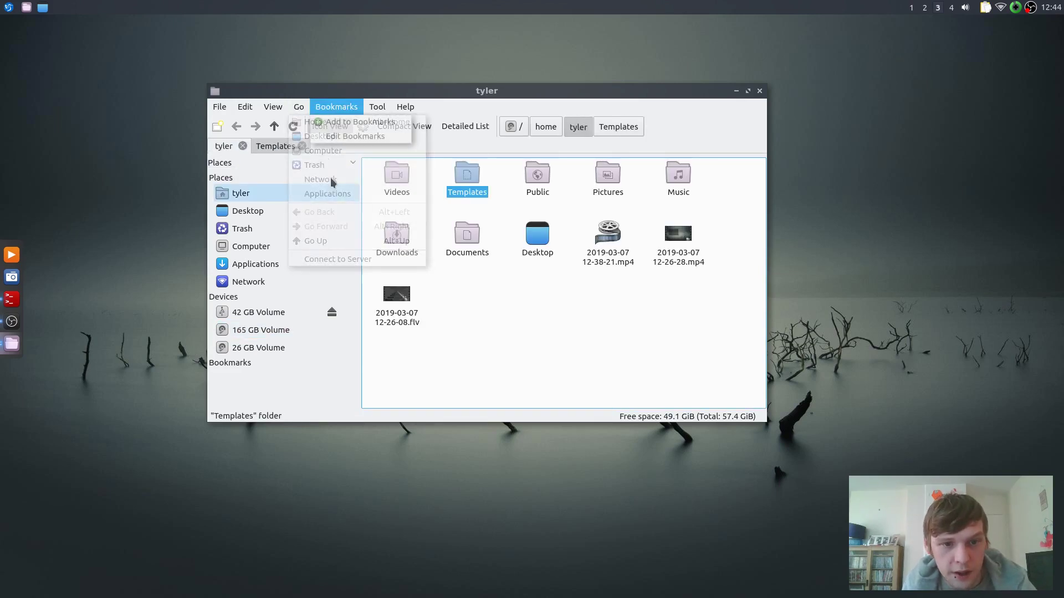
- Connect over SSH to 192.168.0.47 for the /Volumes/Cloud folder with the login user name
{"action": "left_click", "coordinate": [319, 261]}
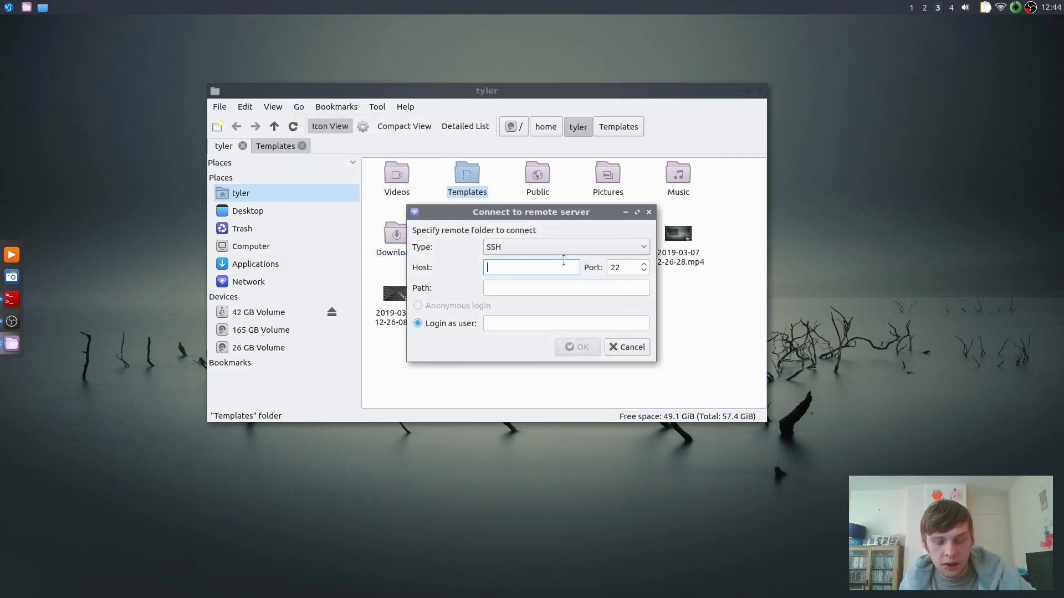
{"action": "type", "text": "192.168.0.47"}
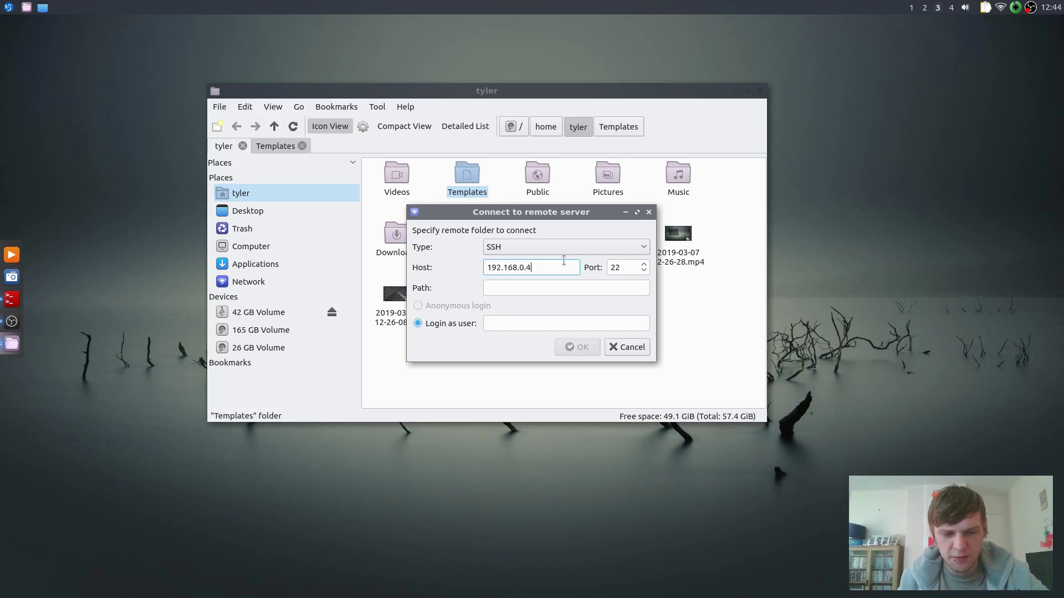
{"action": "left_click", "coordinate": [563, 290]}
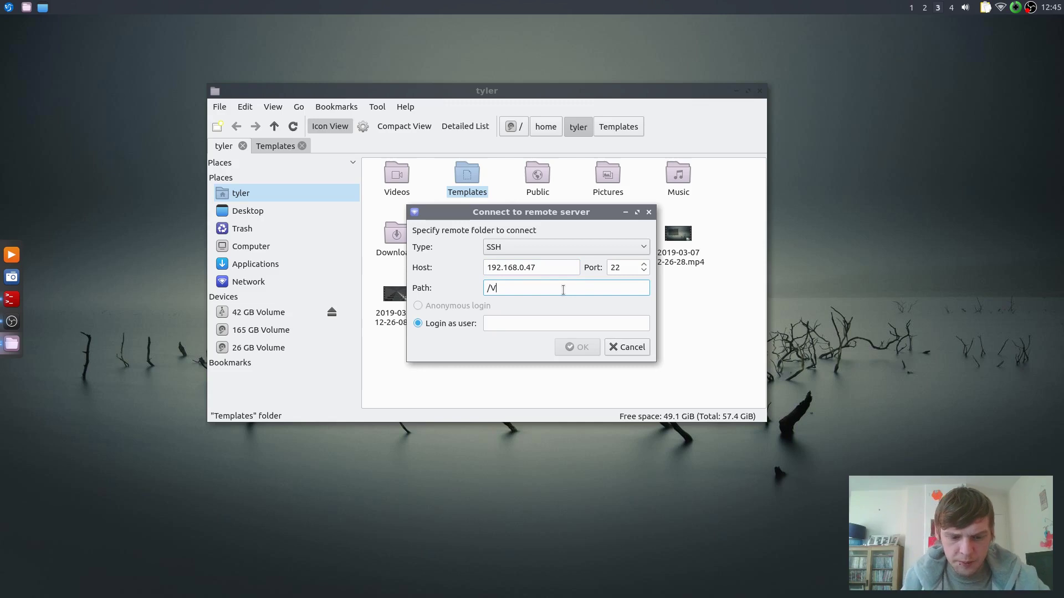
{"action": "type", "text": "mes/Cloud"}
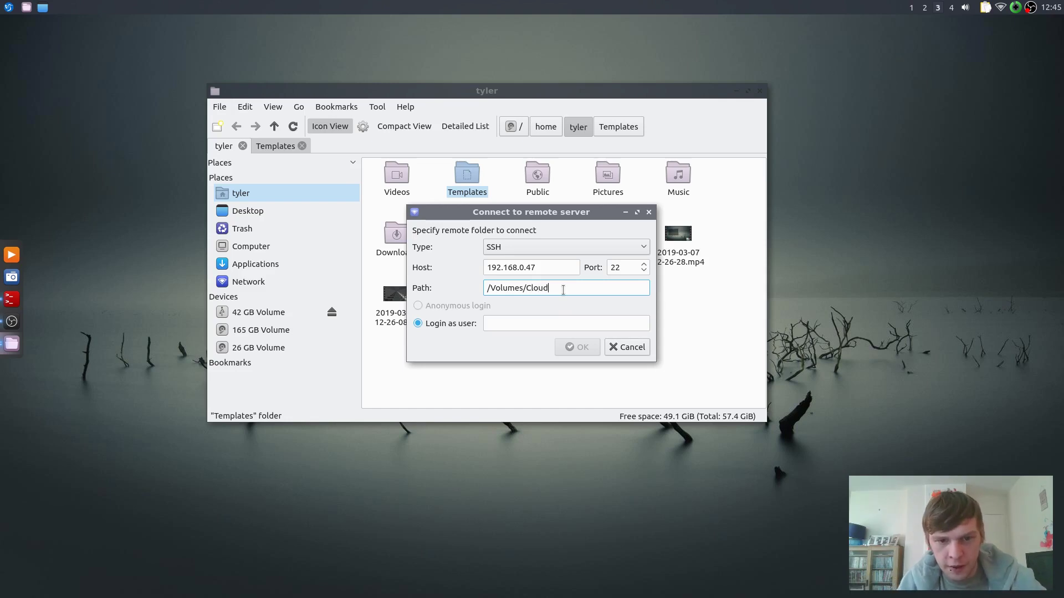
{"action": "key", "text": "Tab"}
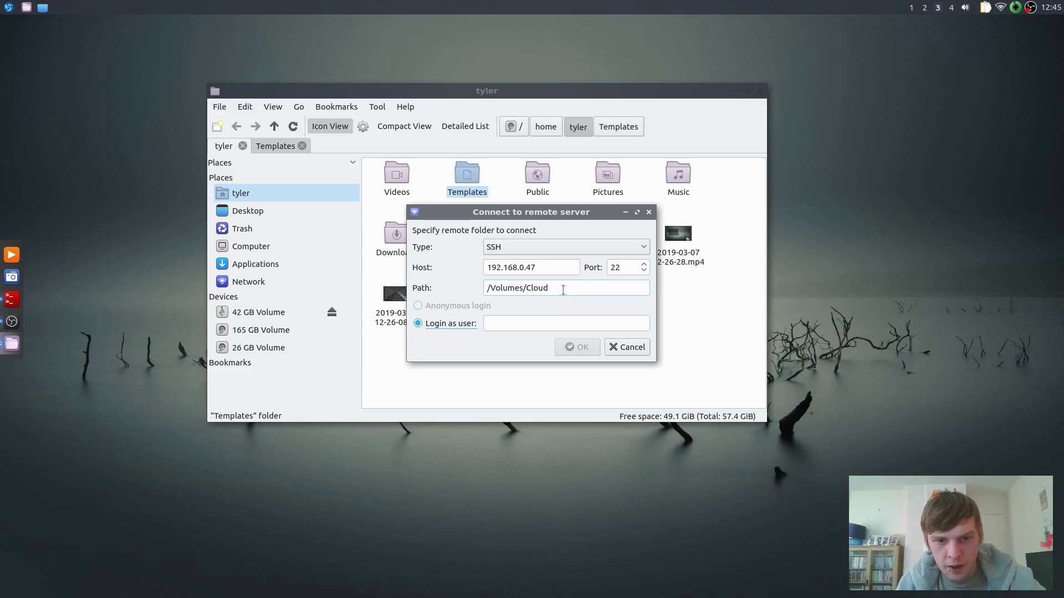
{"action": "type", "text": "tylernowicki"}
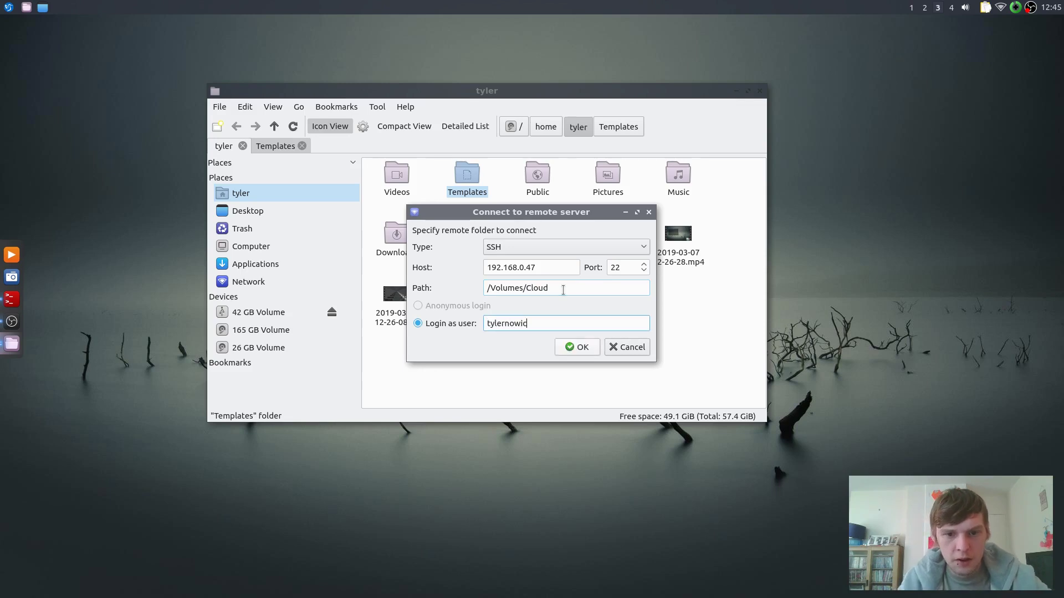
{"action": "left_click", "coordinate": [580, 348]}
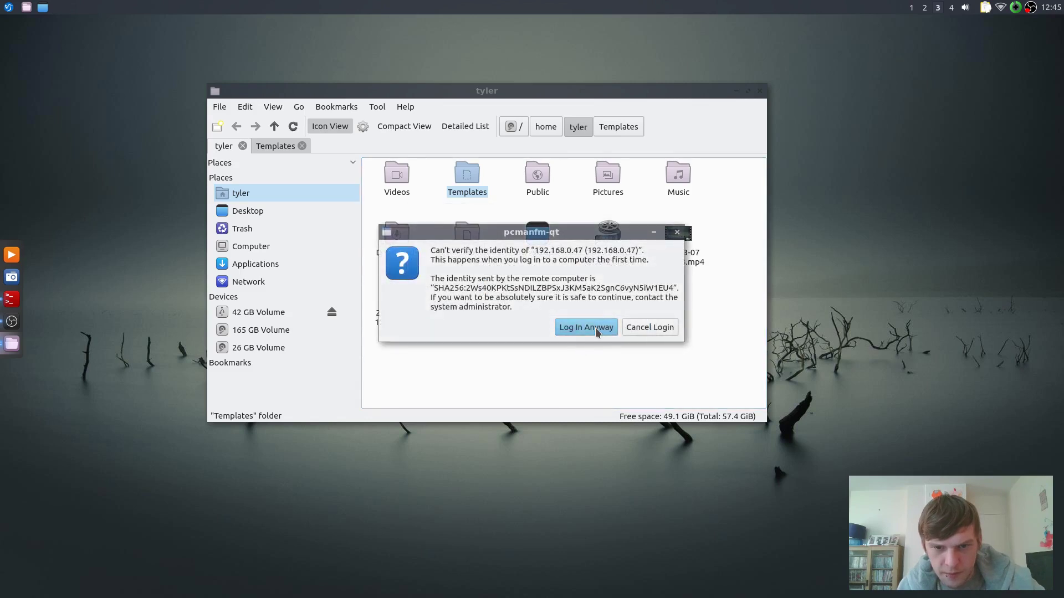
- Log in despite the unverified host, enter the password remembered forever, mount it, then close the file manager
{"action": "left_click", "coordinate": [595, 329]}
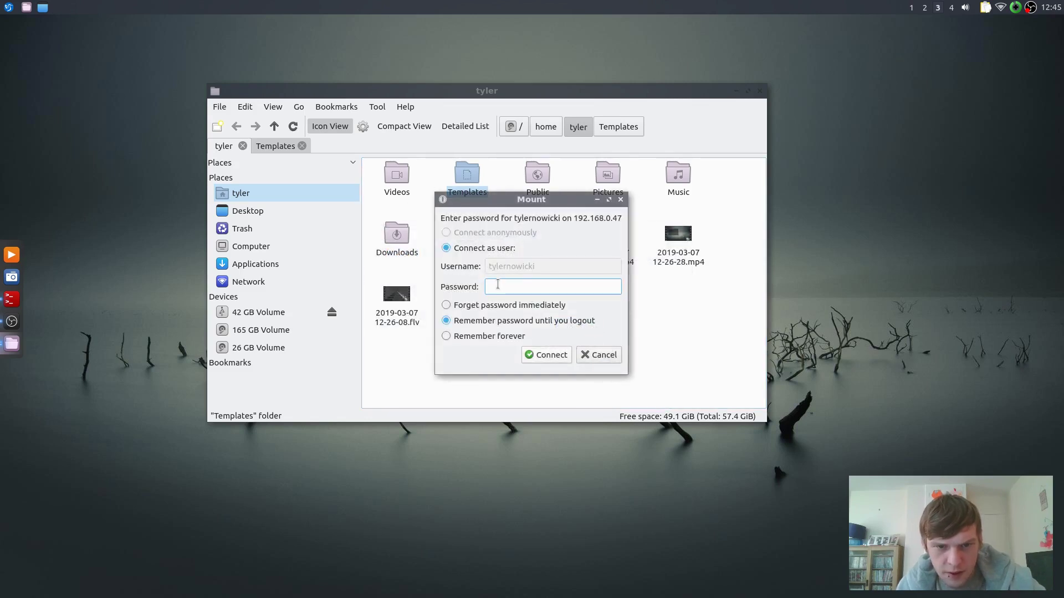
{"action": "type", "text": "******"}
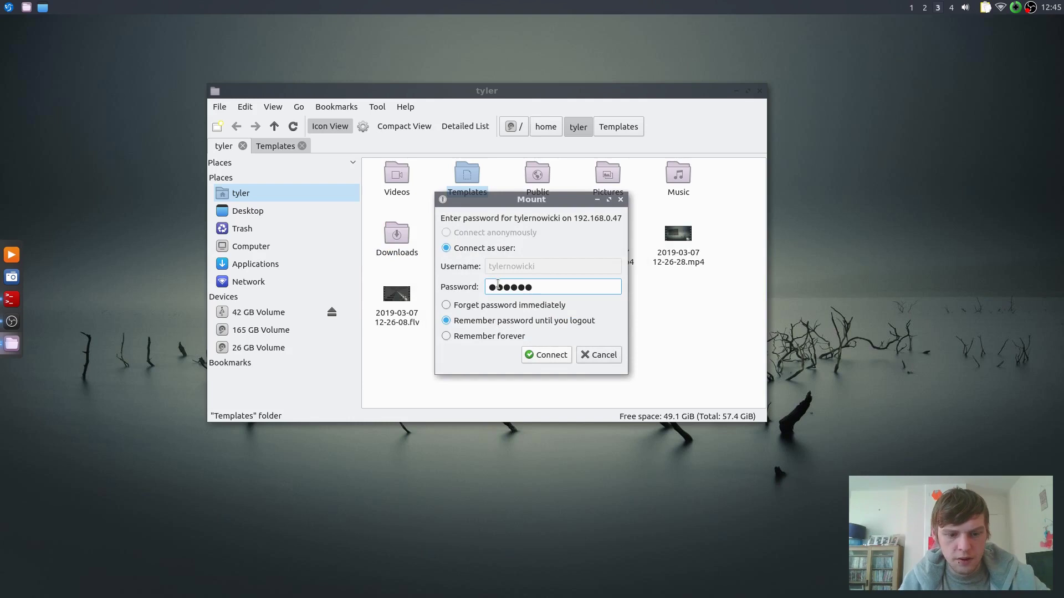
{"action": "key", "text": "BackSpace"}
{"action": "key", "text": "BackSpace"}
{"action": "key", "text": "BackSpace"}
{"action": "key", "text": "BackSpace"}
{"action": "key", "text": "BackSpace"}
{"action": "key", "text": "BackSpace"}
{"action": "type", "text": "************"}
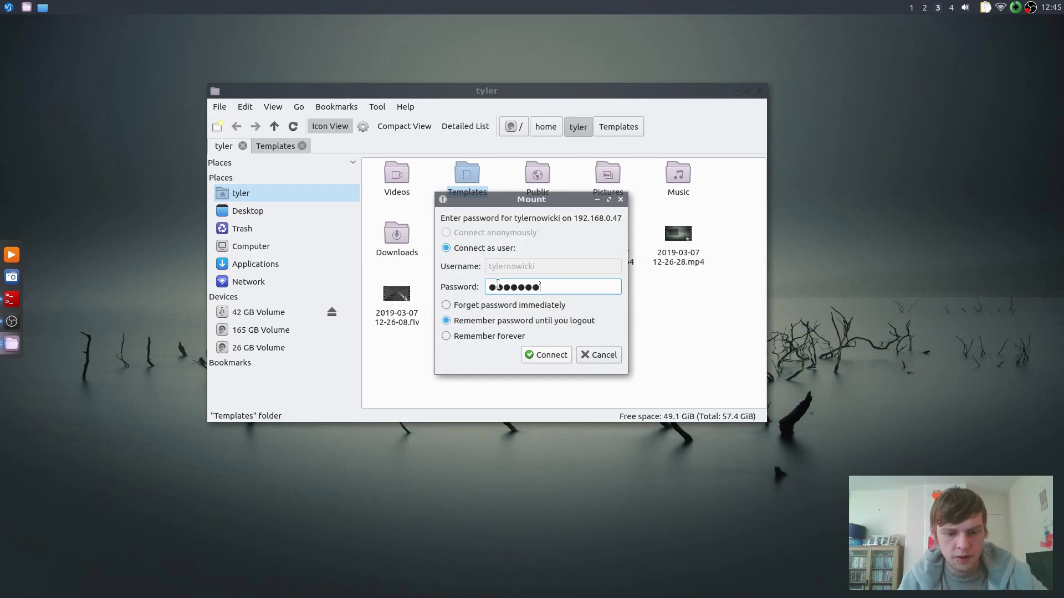
{"action": "type", "text": "***"}
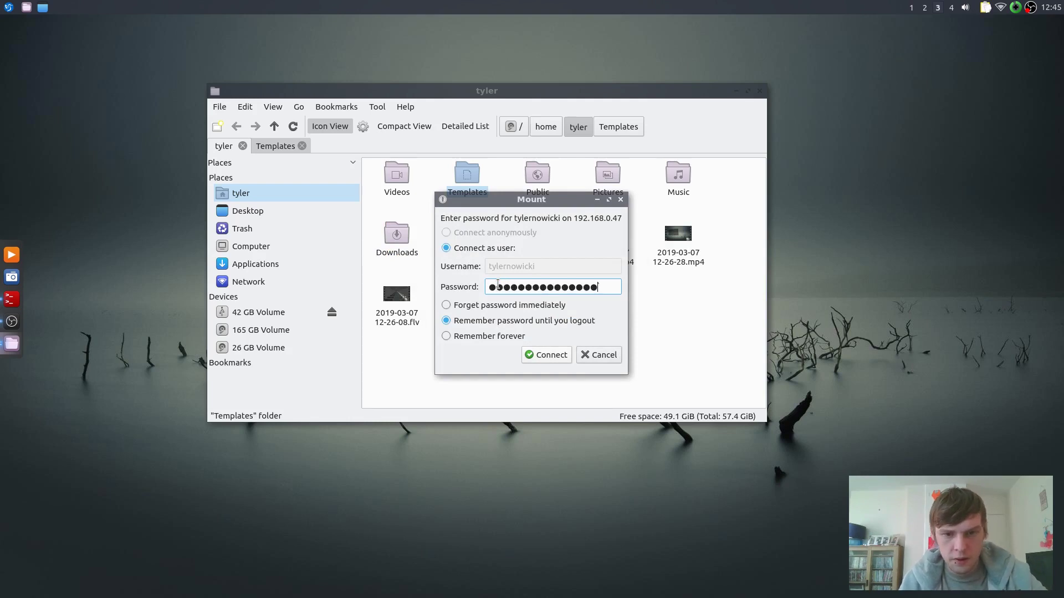
{"action": "left_click", "coordinate": [496, 336]}
{"action": "left_click", "coordinate": [543, 355]}
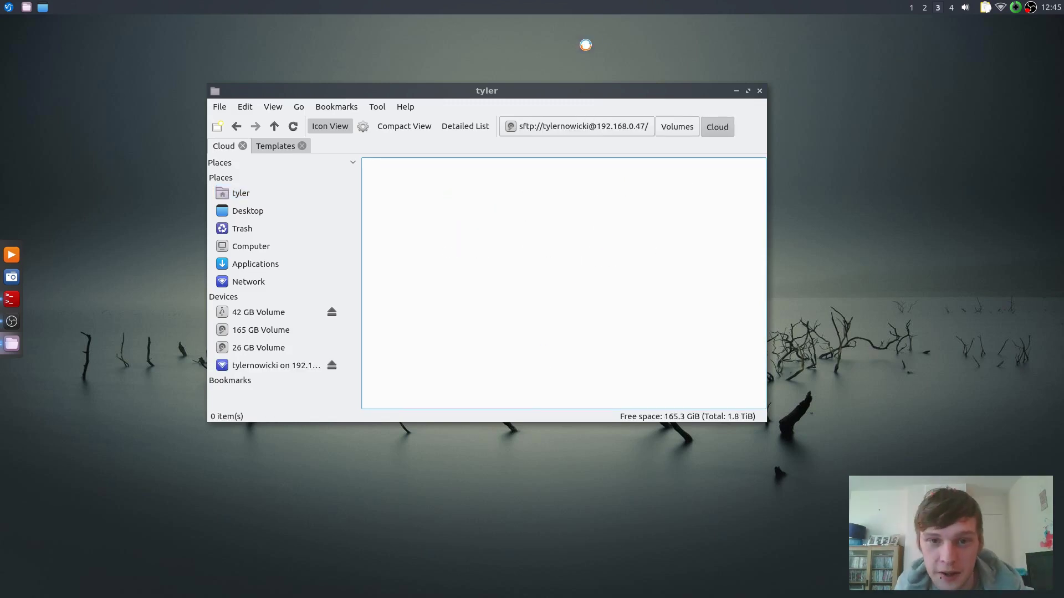
{"action": "left_click_drag", "start_coordinate": [480, 90], "coordinate": [527, 84]}
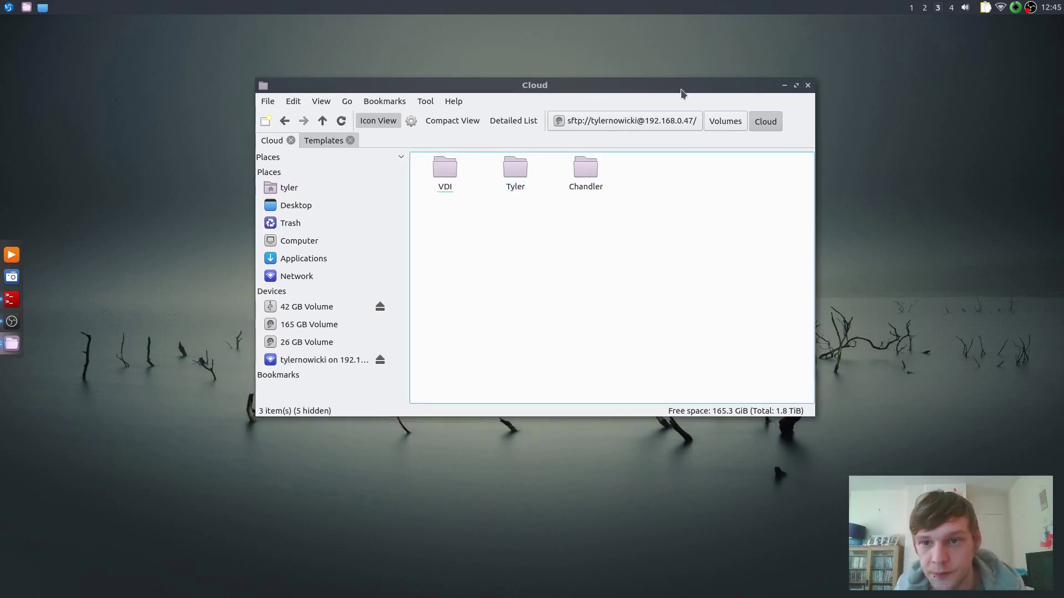
{"action": "left_click", "coordinate": [808, 86]}
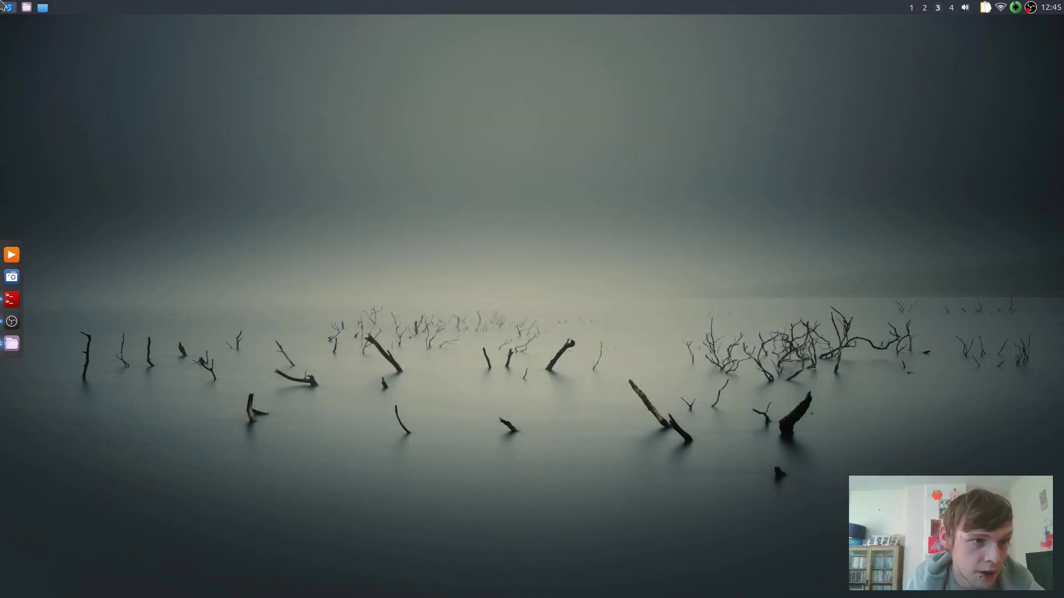
{"action": "left_click", "coordinate": [4, 5]}
{"action": "mouse_move", "coordinate": [36, 101]}
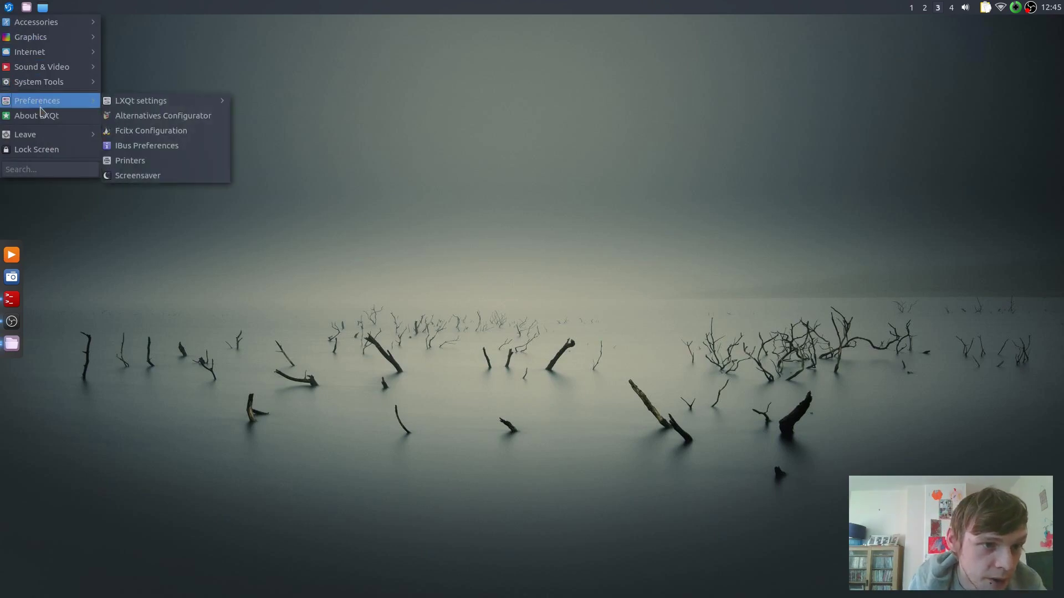
{"action": "left_click", "coordinate": [43, 115]}
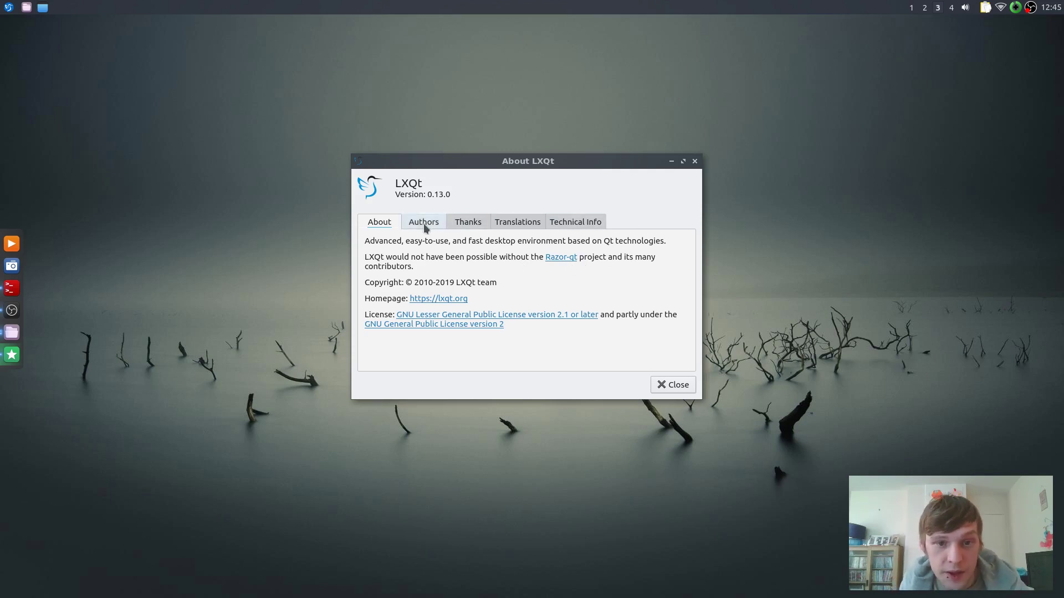
{"action": "left_click", "coordinate": [584, 225]}
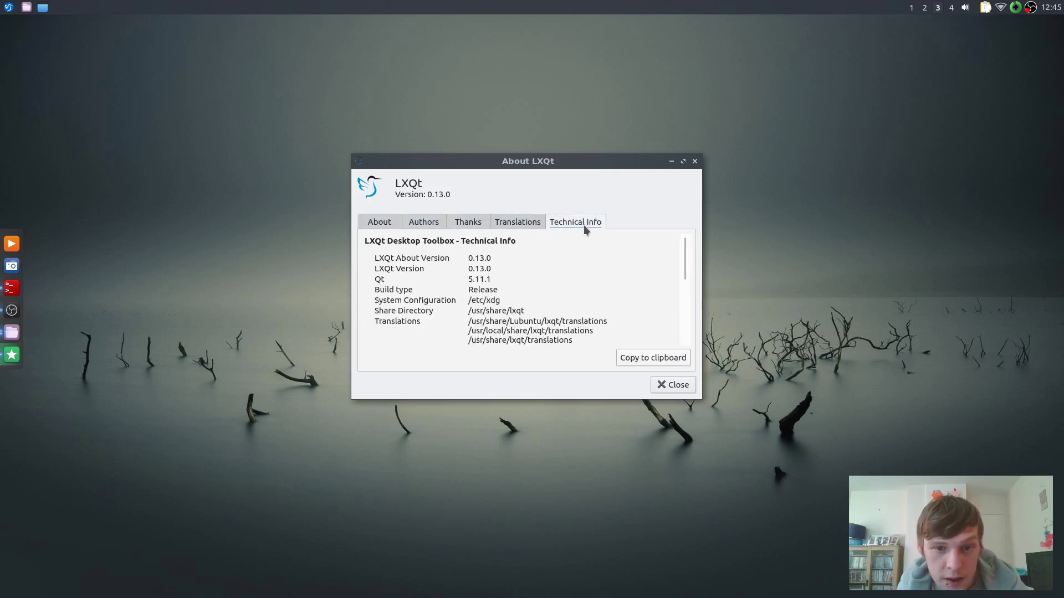
{"action": "left_click", "coordinate": [673, 384]}
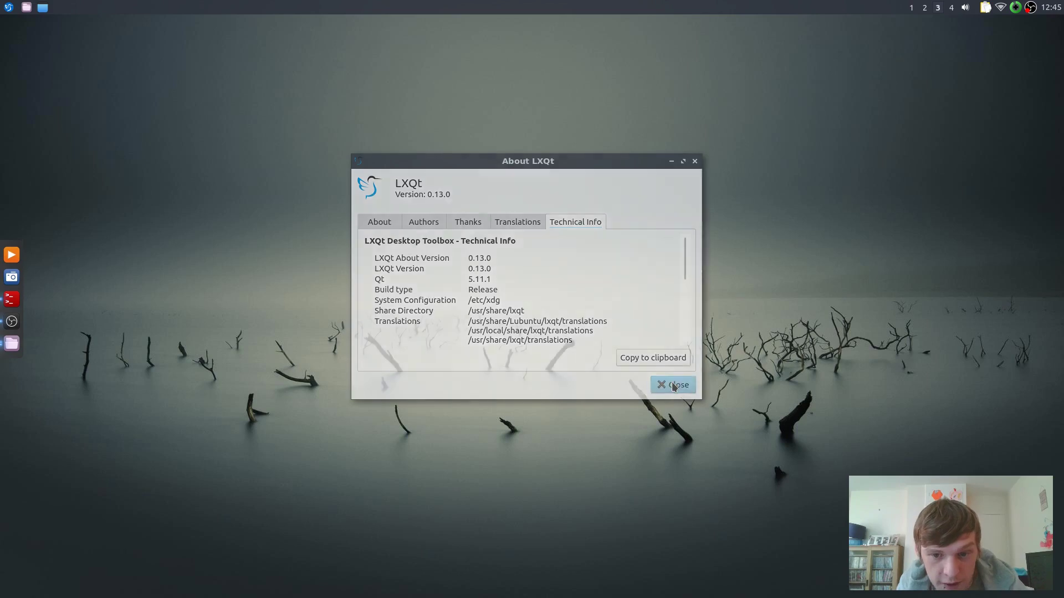
- Open Terminator and run 'sudo apt install neofetch' with the sudo password
{"action": "key", "text": "ctrl+alt+t"}
{"action": "type", "text": "sudo"}
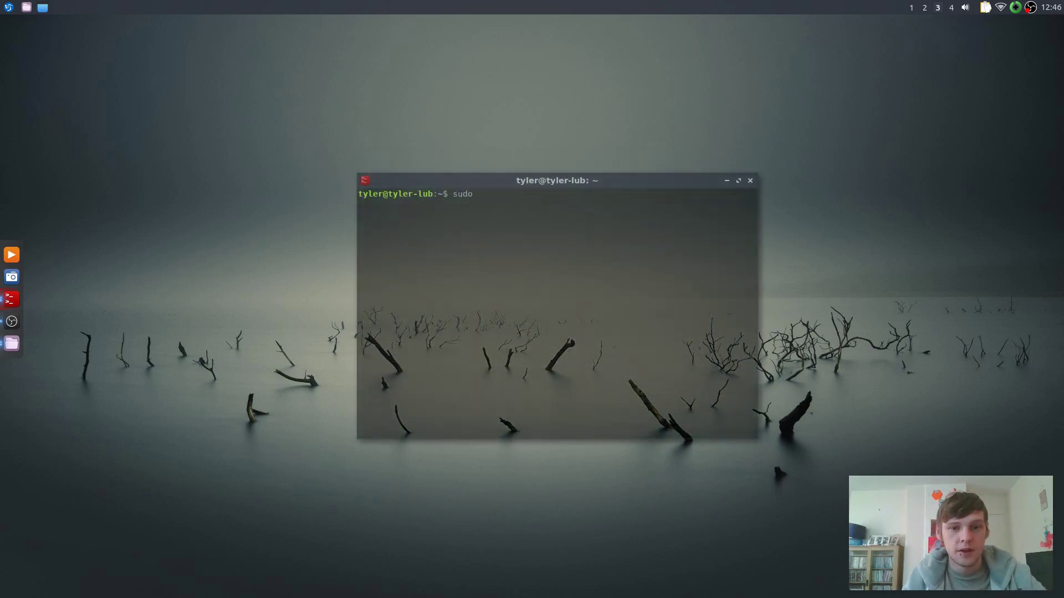
{"action": "type", "text": " apt install "}
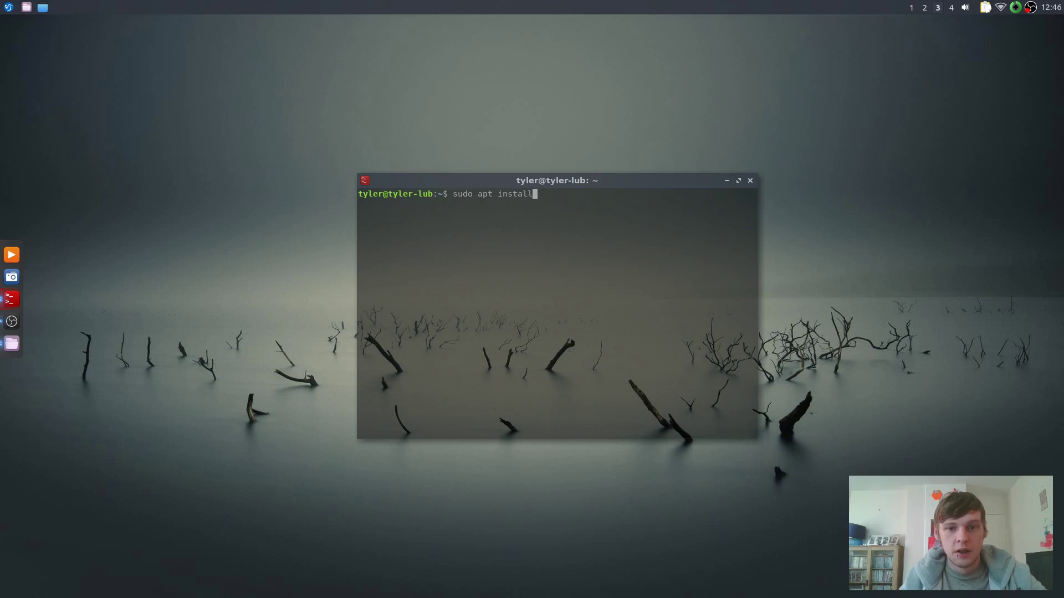
{"action": "type", "text": "neofetch"}
{"action": "key", "text": "Return"}
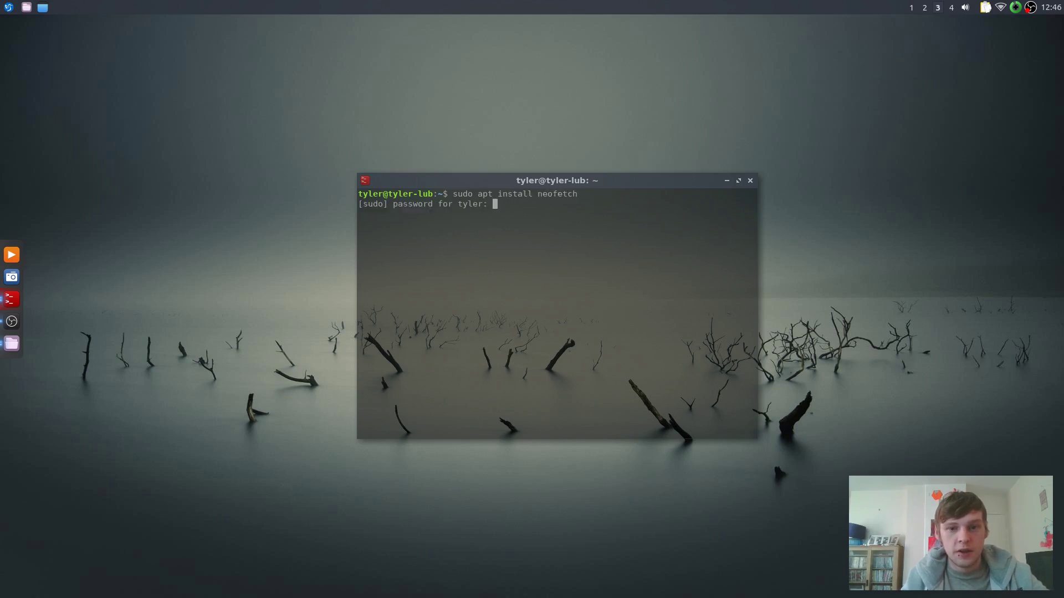
{"action": "key", "text": "Return"}
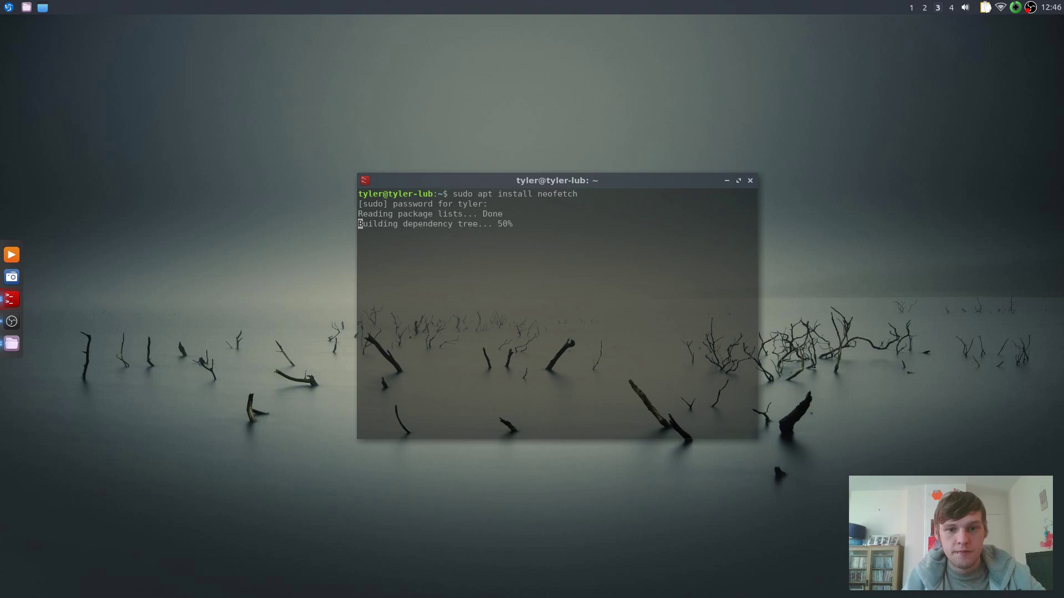
- Run neofetch to show the Ubuntu 18.10 system summary, then close the terminal
{"action": "type", "text": "neofetch"}
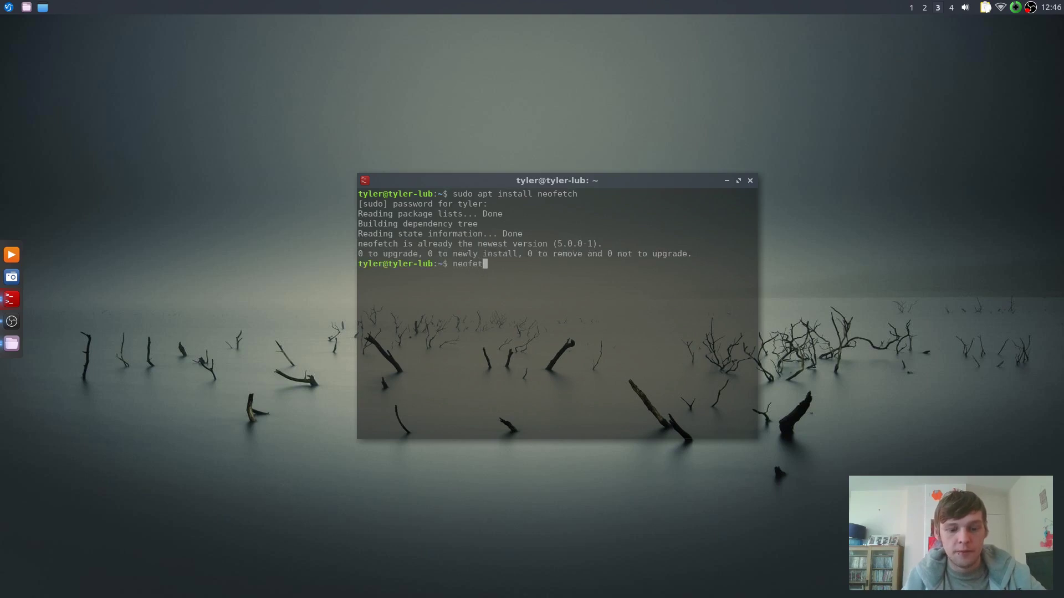
{"action": "key", "text": "Return"}
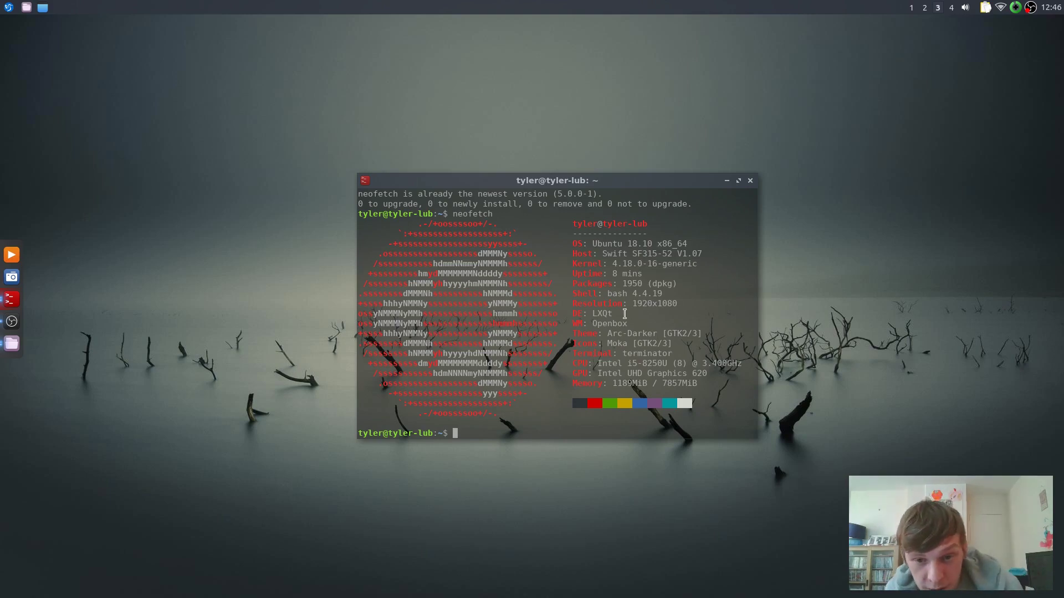
{"action": "left_click_drag", "start_coordinate": [610, 337], "coordinate": [682, 370]}
{"action": "left_click", "coordinate": [658, 343]}
{"action": "left_click", "coordinate": [603, 366]}
{"action": "left_click", "coordinate": [718, 371]}
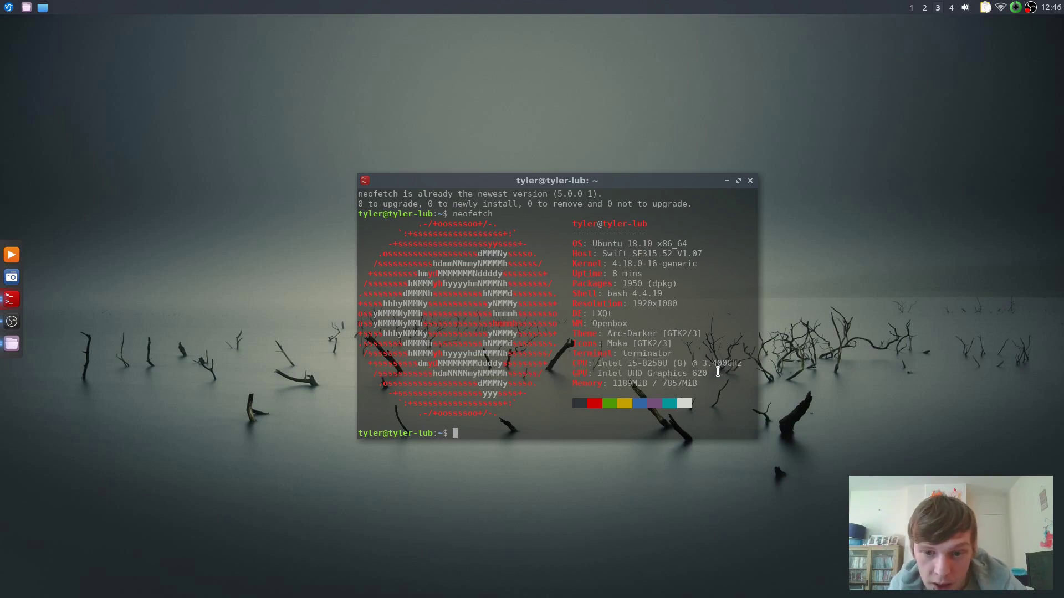
{"action": "left_click", "coordinate": [750, 182]}
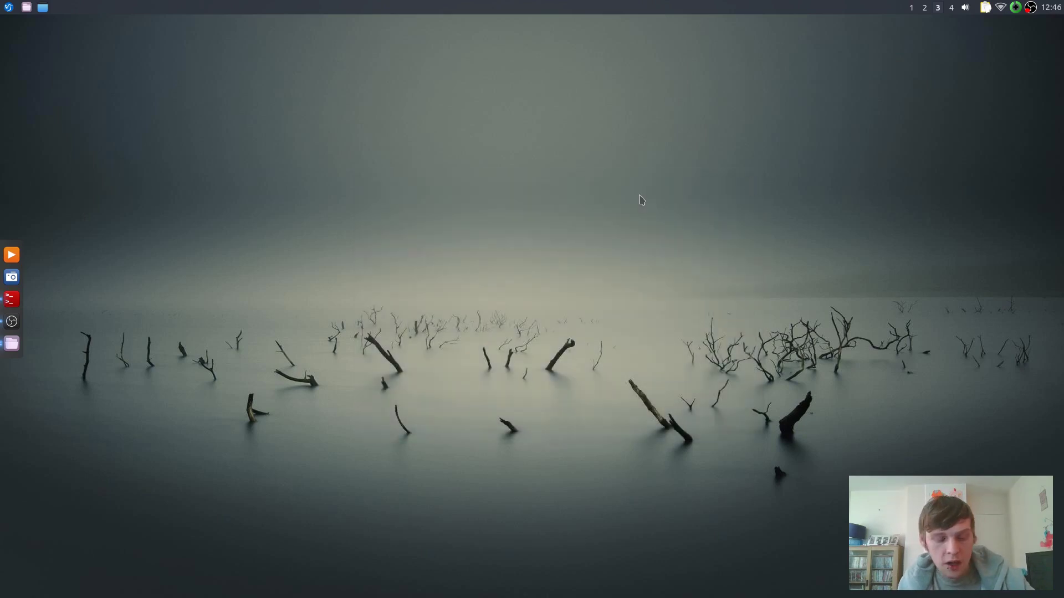
- Open a terminal, run htop and move its window to the upper left
{"action": "key", "text": "ctrl+alt+t"}
{"action": "type", "text": "htop"}
{"action": "key", "text": "Return"}
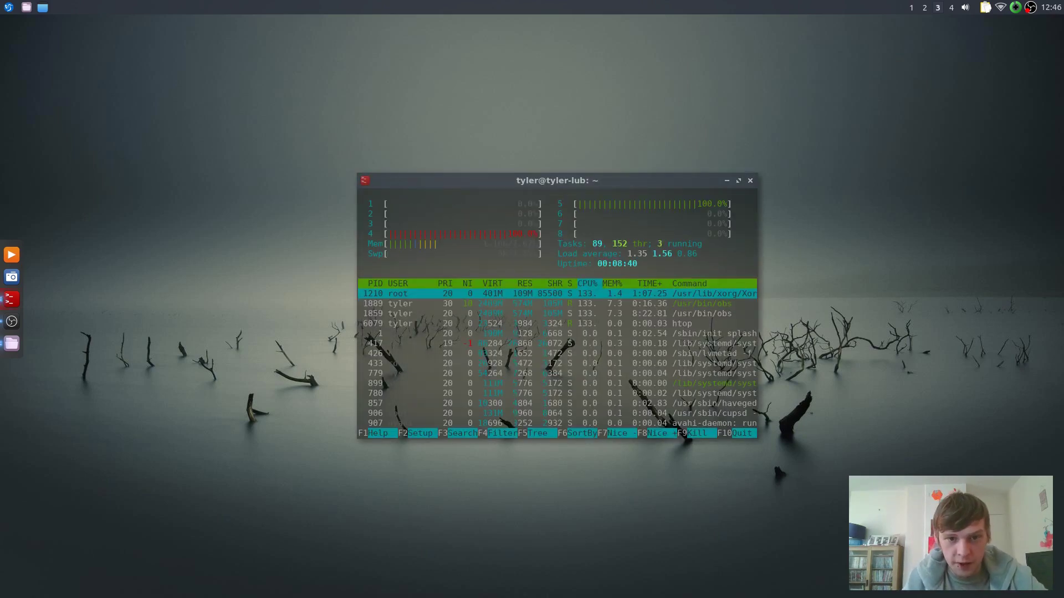
{"action": "left_click_drag", "start_coordinate": [493, 178], "coordinate": [234, 66]}
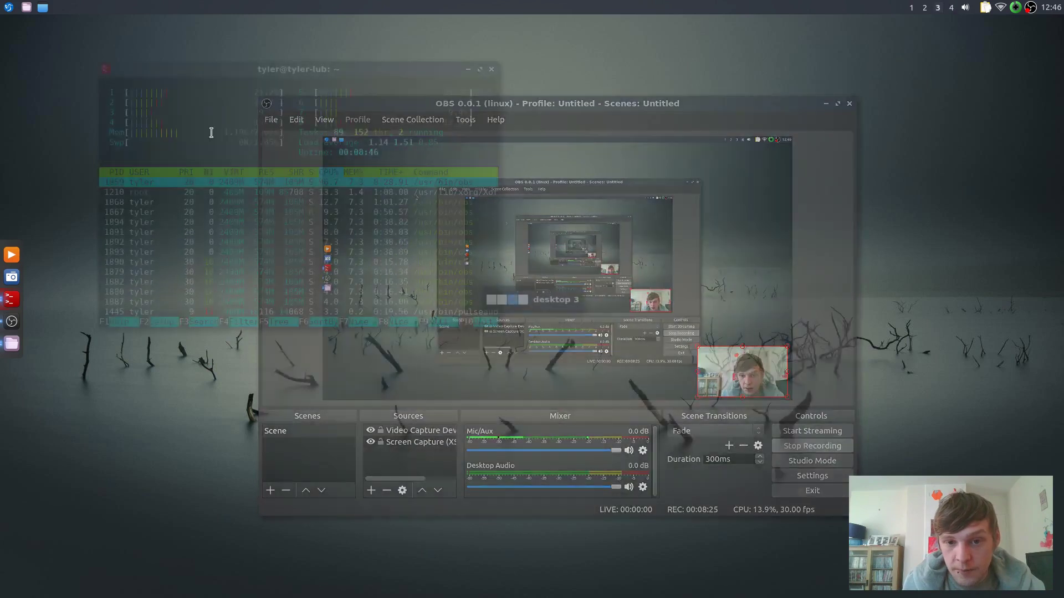
- Switch between virtual desktops with Ctrl+Alt+arrows, then quit htop back to the prompt
{"action": "key", "text": "ctrl+alt+Right"}
{"action": "key", "text": "ctrl+alt+Right"}
{"action": "key", "text": "ctrl+alt+Right"}
{"action": "key", "text": "ctrl+alt+Right"}
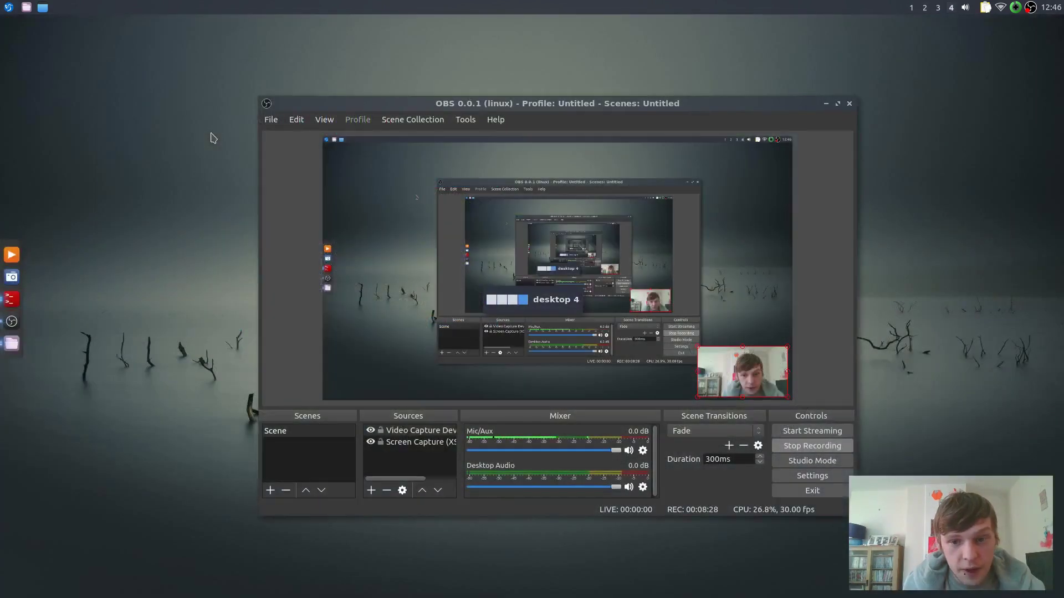
{"action": "key", "text": "ctrl+alt+Left"}
{"action": "key", "text": "ctrl+alt+Left"}
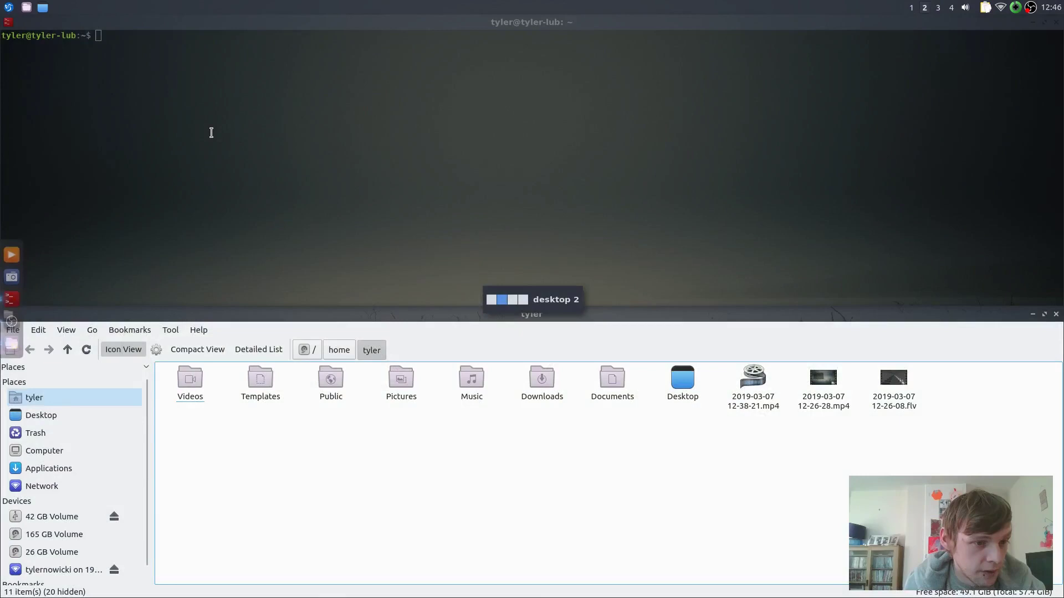
{"action": "key", "text": "ctrl+alt+Right"}
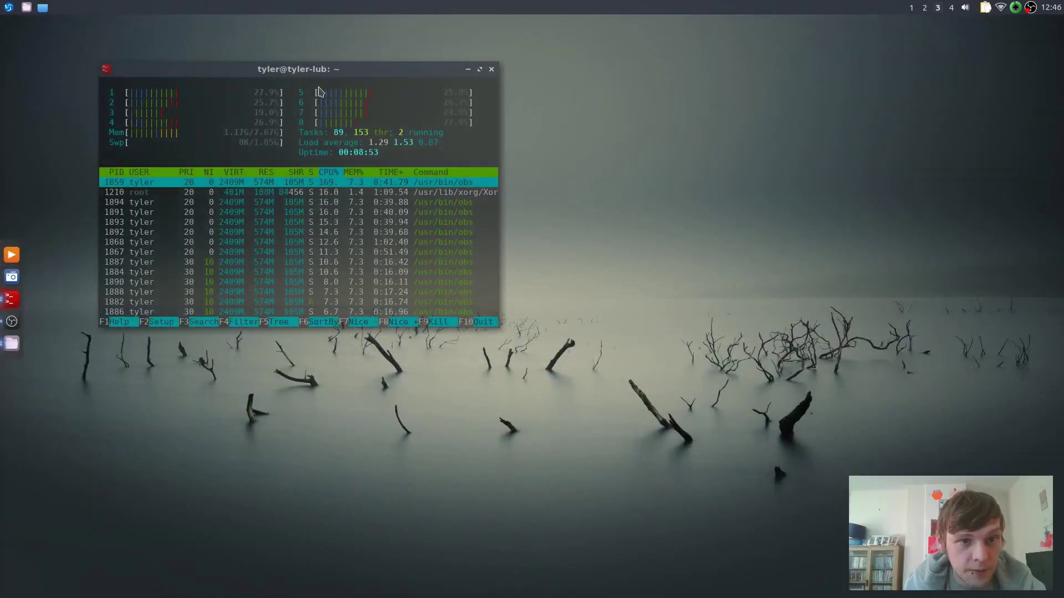
{"action": "left_click_drag", "start_coordinate": [375, 71], "coordinate": [485, 90]}
{"action": "key", "text": "q"}
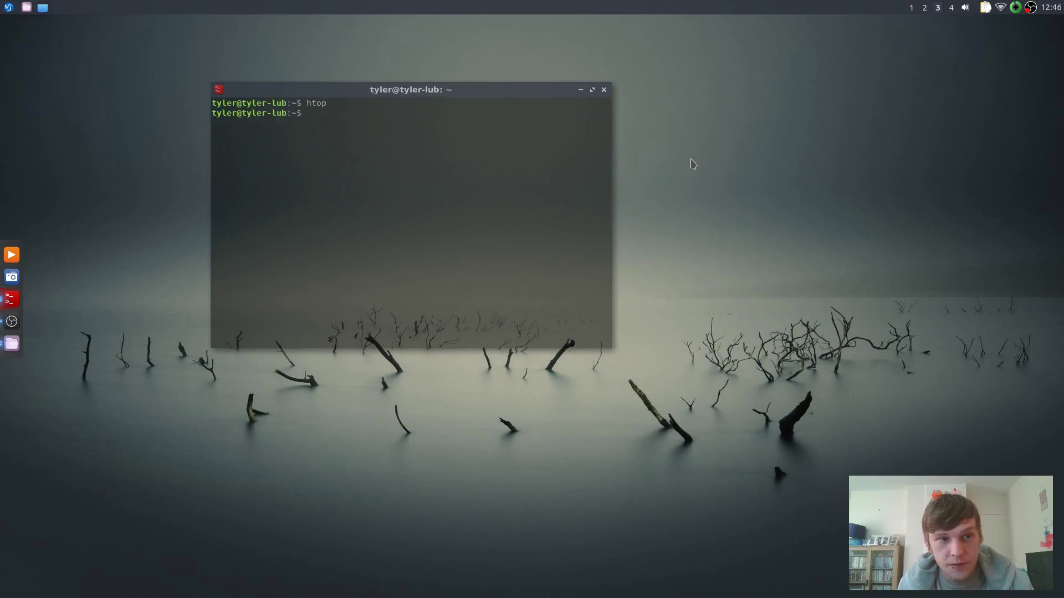
{"action": "left_click_drag", "start_coordinate": [691, 160], "coordinate": [93, 65]}
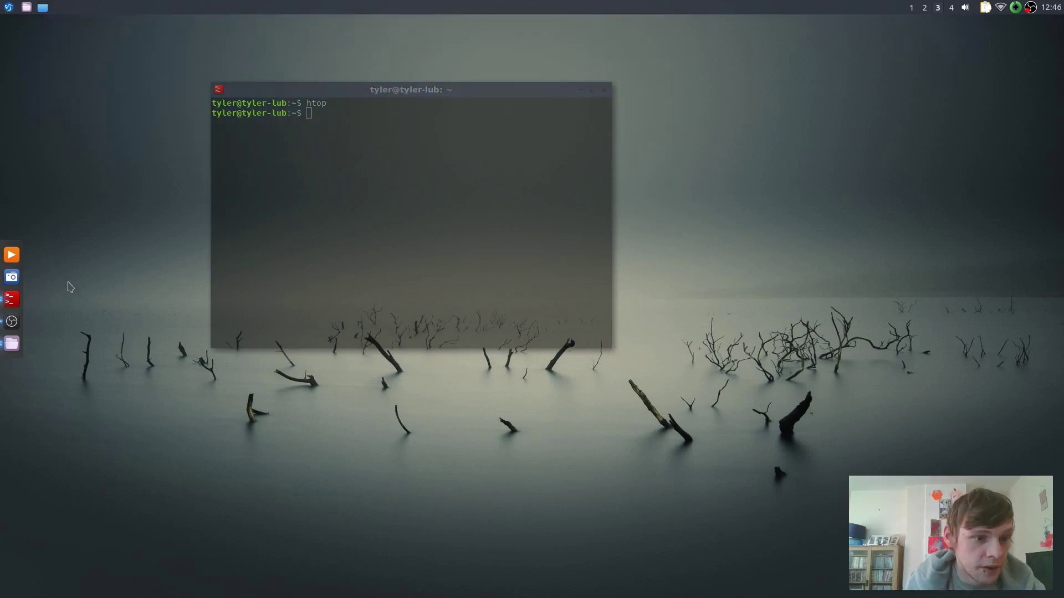
- Open the application menu, look at the leave options, then close the menu
{"action": "left_click", "coordinate": [9, 7]}
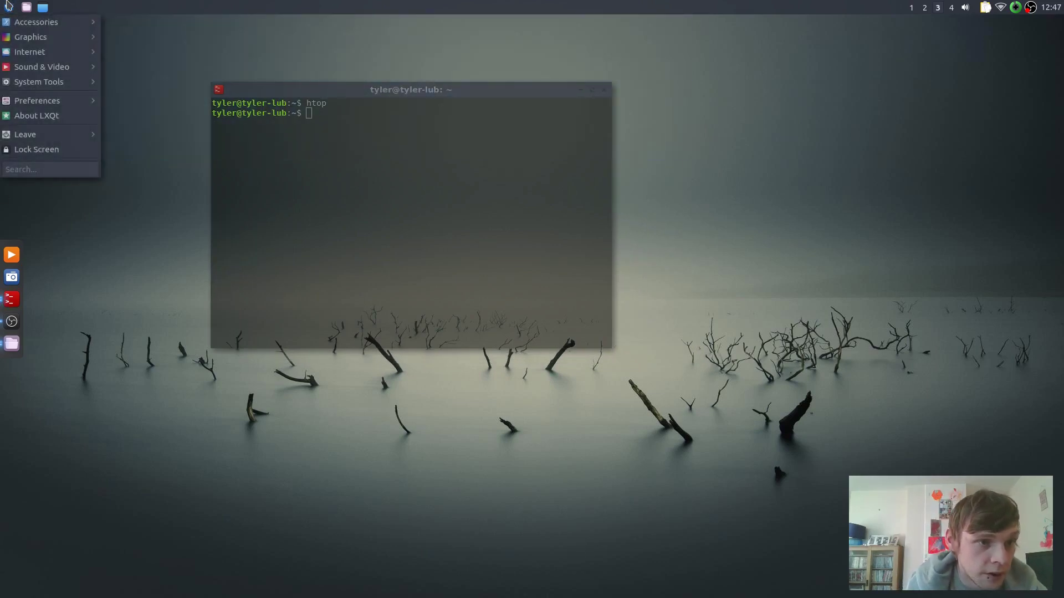
{"action": "mouse_move", "coordinate": [60, 136]}
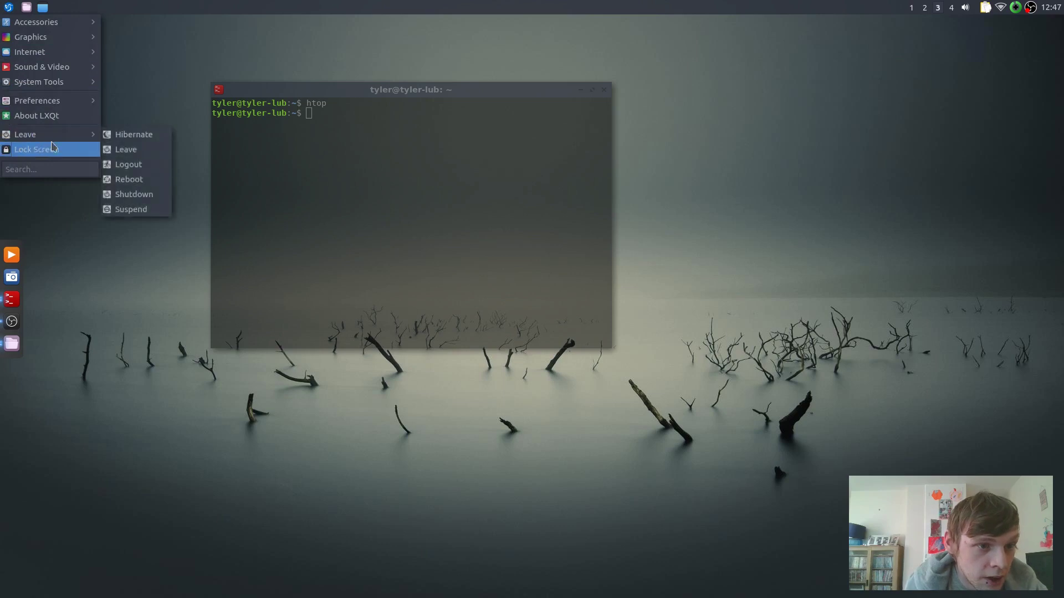
{"action": "left_click", "coordinate": [143, 134]}
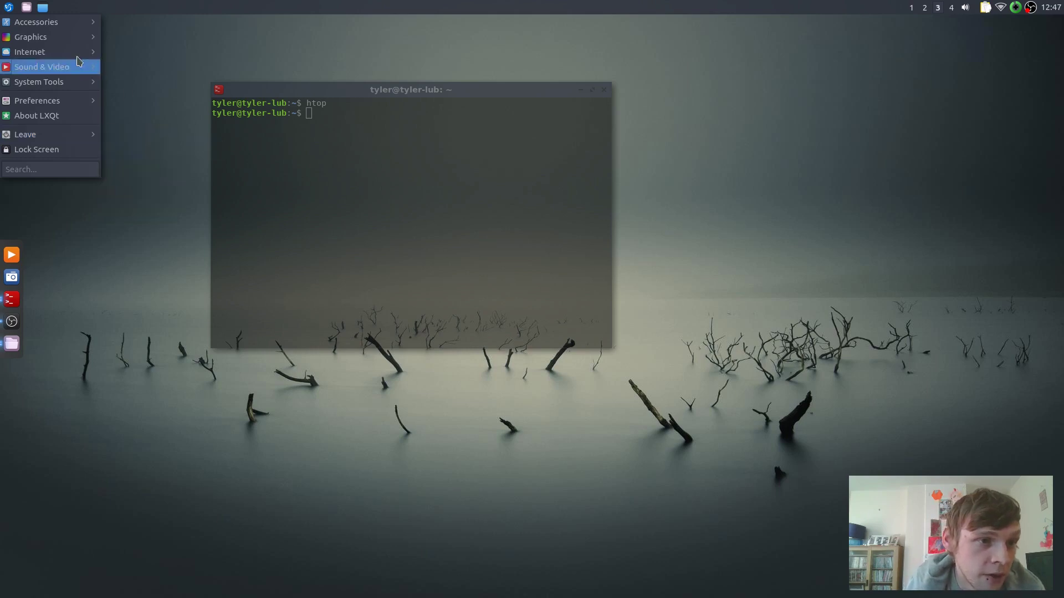
{"action": "left_click", "coordinate": [321, 159]}
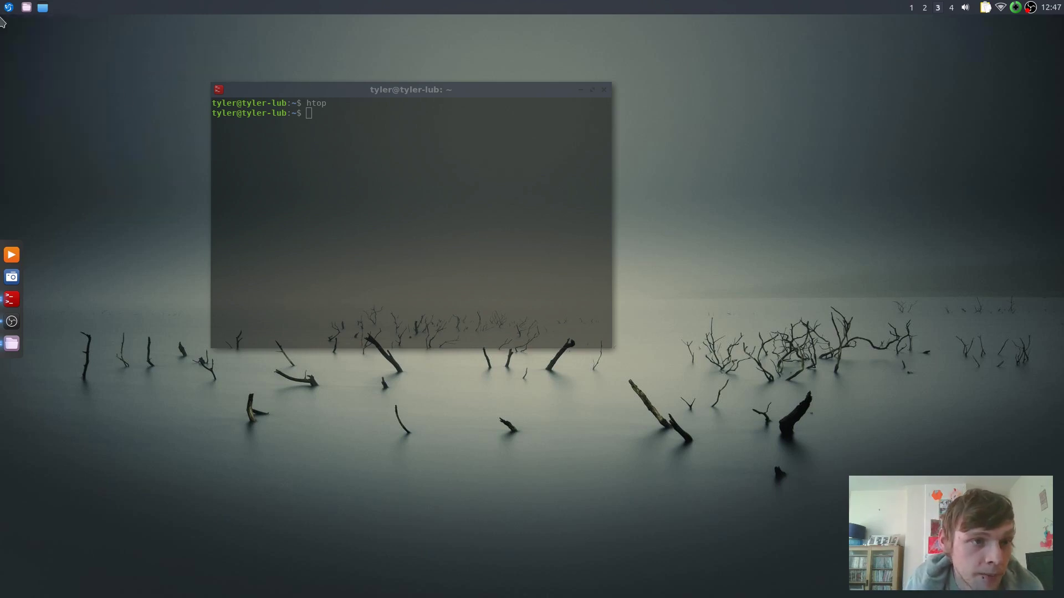
- Type then erase 'sudo apt install evolution evolution-ews' and close the terminal with exit
{"action": "left_click", "coordinate": [300, 157]}
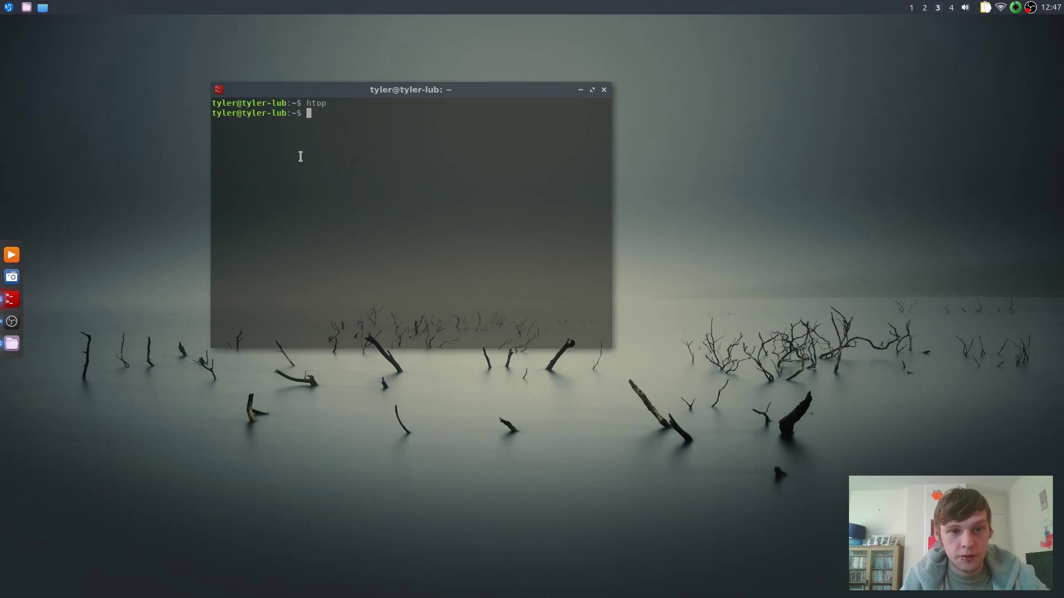
{"action": "type", "text": "sudo apt install evolution"}
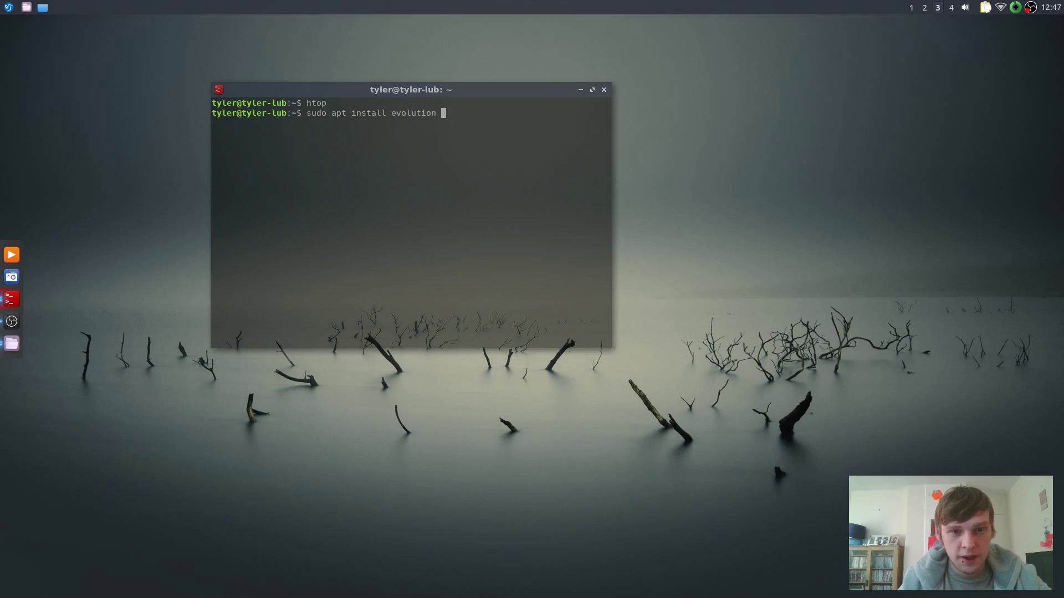
{"action": "type", "text": " evolution-"}
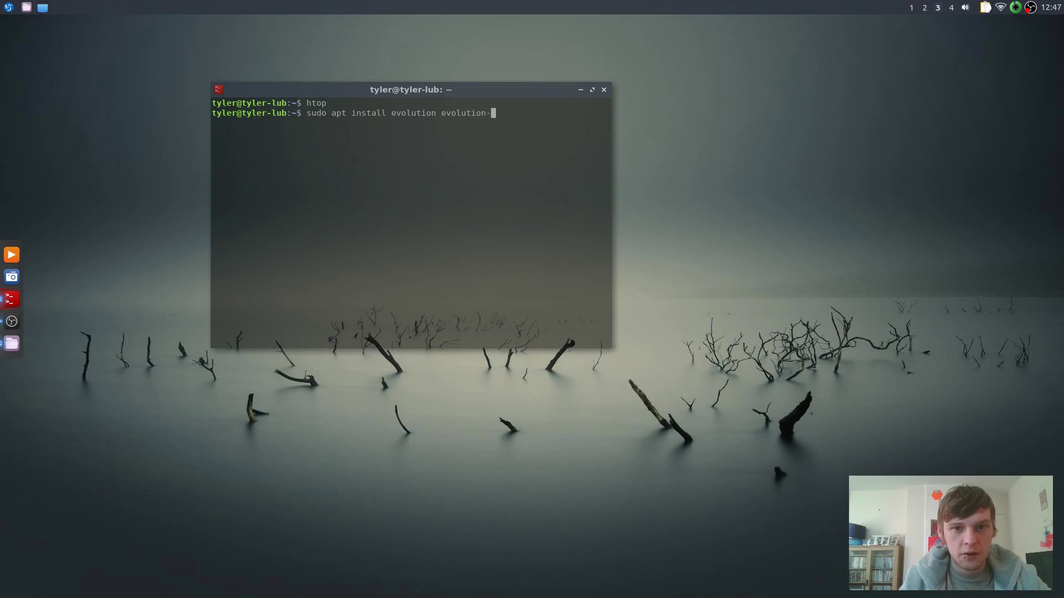
{"action": "type", "text": "ews"}
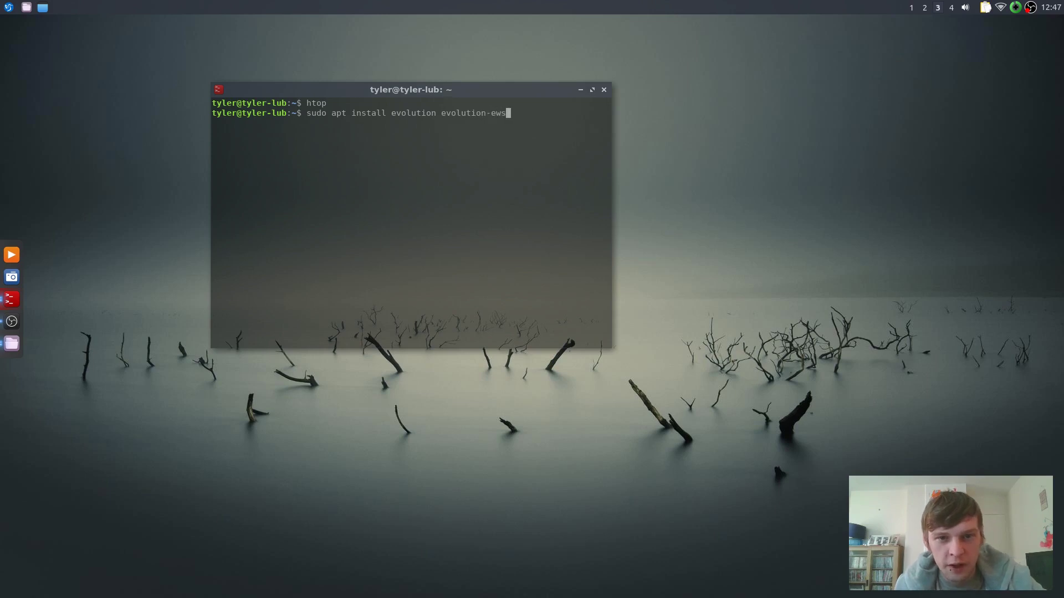
{"action": "key", "text": "BackSpace"}
{"action": "key", "text": "BackSpace"}
{"action": "key", "text": "BackSpace"}
{"action": "key", "text": "BackSpace"}
{"action": "key", "text": "BackSpace"}
{"action": "key", "text": "BackSpace"}
{"action": "key", "text": "BackSpace"}
{"action": "key", "text": "BackSpace"}
{"action": "key", "text": "BackSpace"}
{"action": "key", "text": "BackSpace"}
{"action": "key", "text": "BackSpace"}
{"action": "key", "text": "BackSpace"}
{"action": "key", "text": "BackSpace"}
{"action": "key", "text": "BackSpace"}
{"action": "key", "text": "BackSpace"}
{"action": "key", "text": "BackSpace"}
{"action": "key", "text": "BackSpace"}
{"action": "key", "text": "BackSpace"}
{"action": "key", "text": "BackSpace"}
{"action": "key", "text": "BackSpace"}
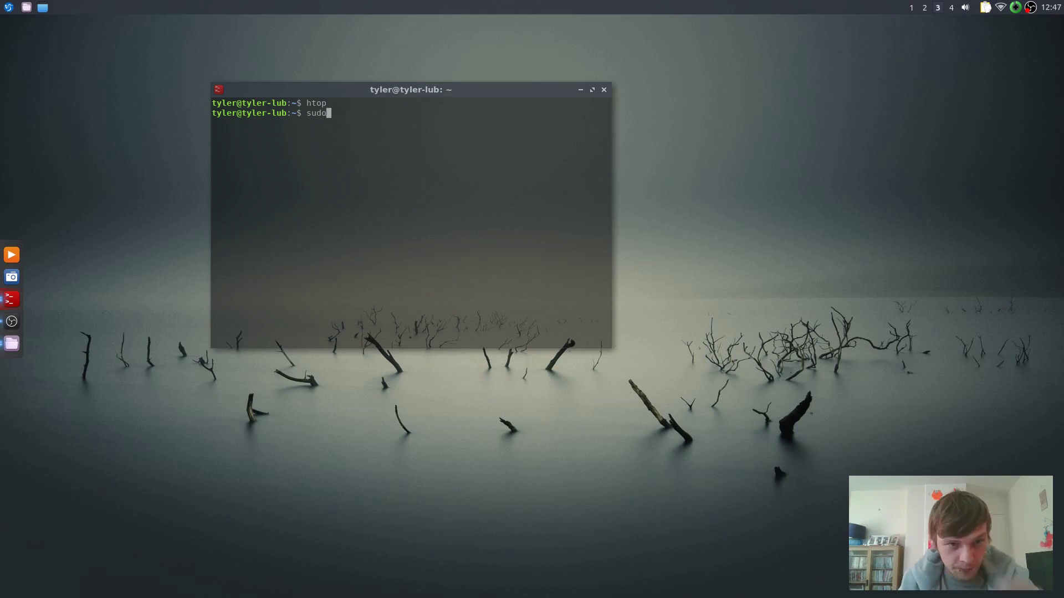
{"action": "type", "text": "exit"}
{"action": "key", "text": "Return"}
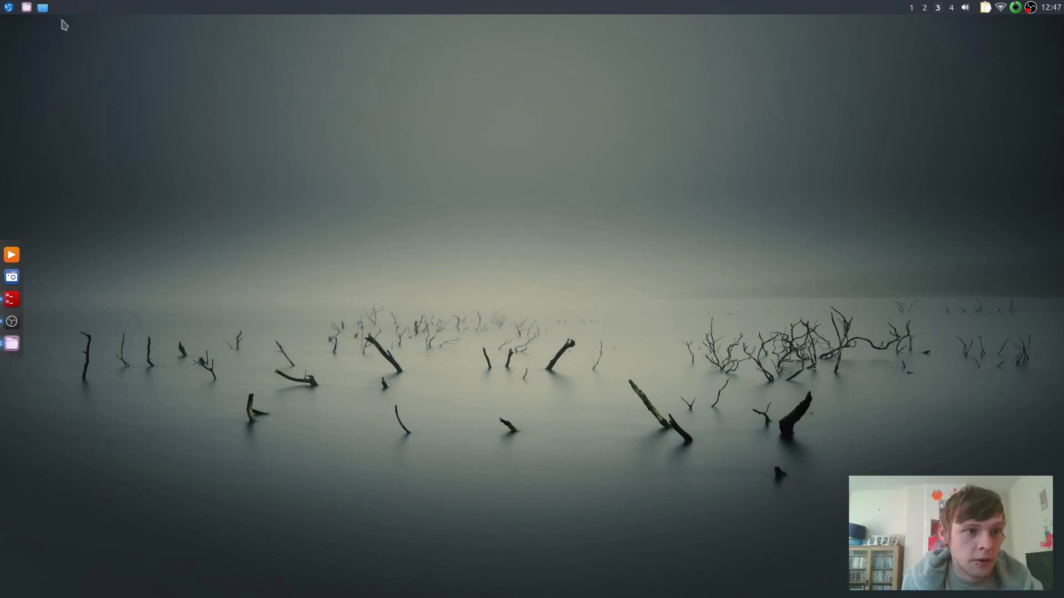
{"action": "left_click", "coordinate": [7, 7]}
{"action": "mouse_move", "coordinate": [32, 51]}
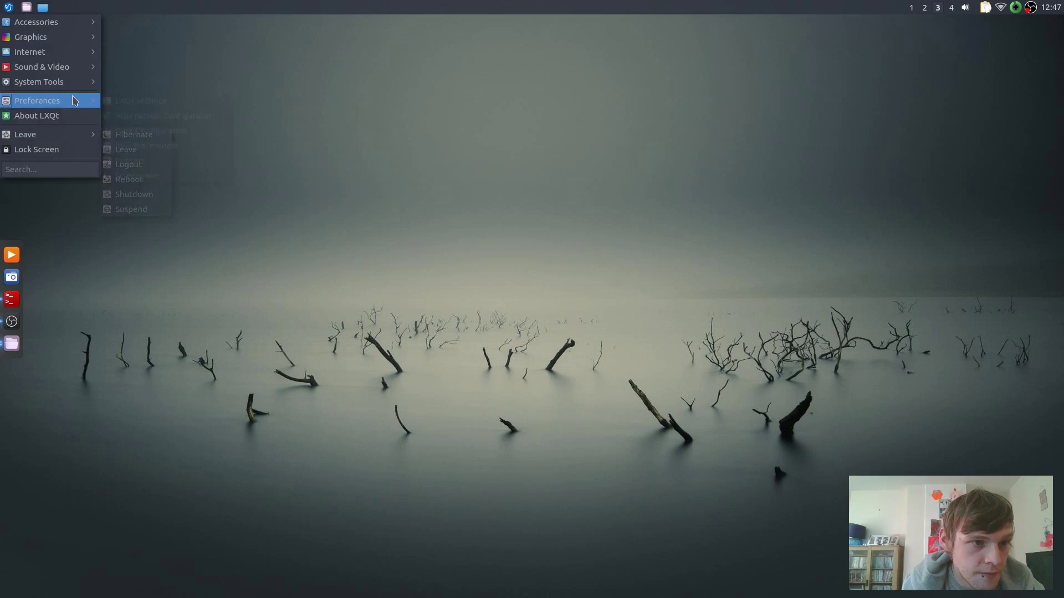
{"action": "mouse_move", "coordinate": [75, 100]}
{"action": "mouse_move", "coordinate": [183, 102]}
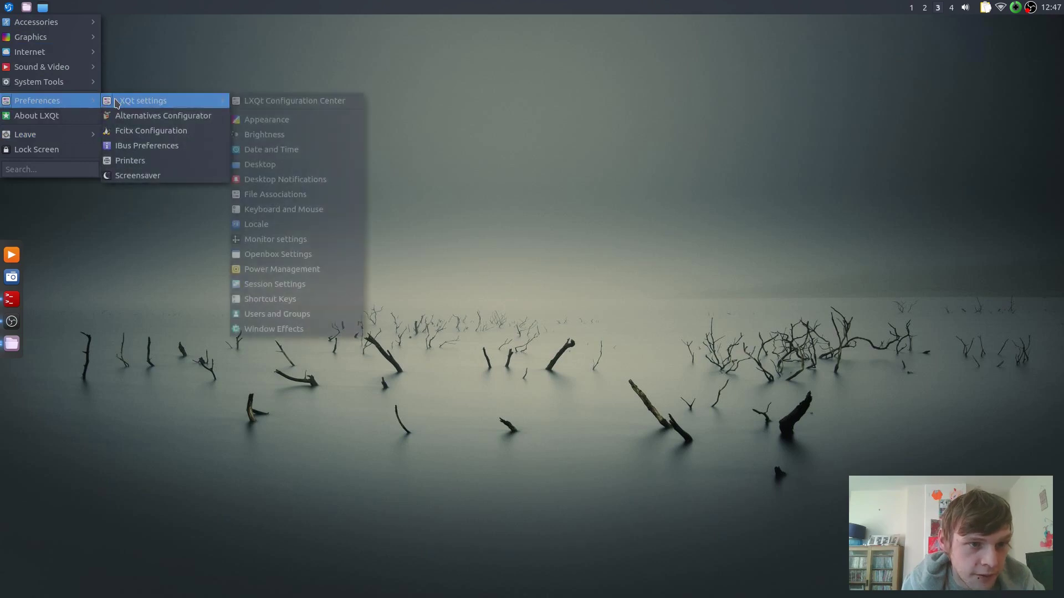
{"action": "left_click", "coordinate": [281, 101]}
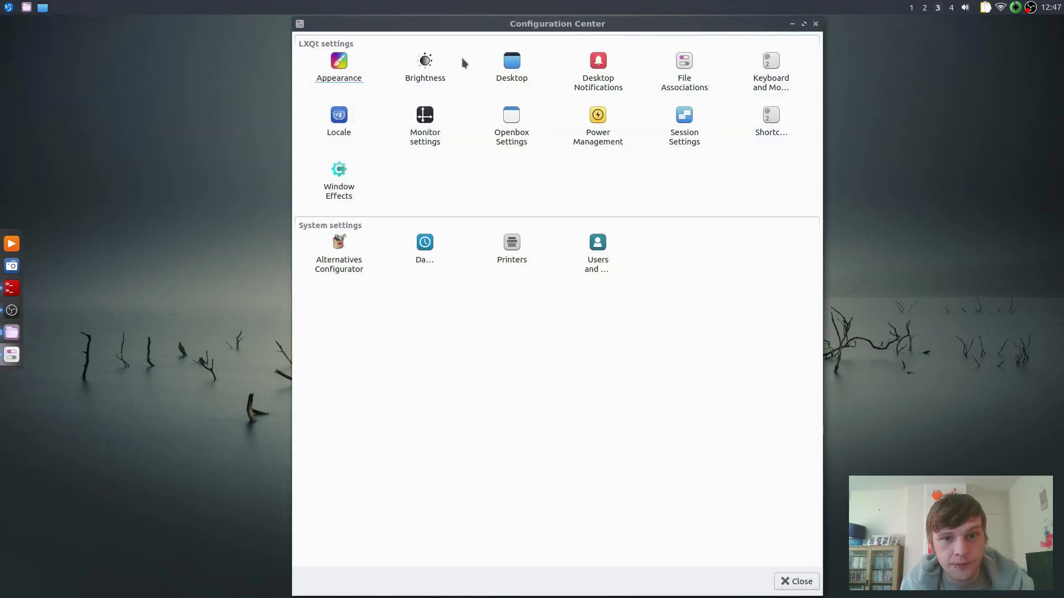
{"action": "left_click", "coordinate": [347, 80]}
{"action": "double_click", "coordinate": [347, 79]}
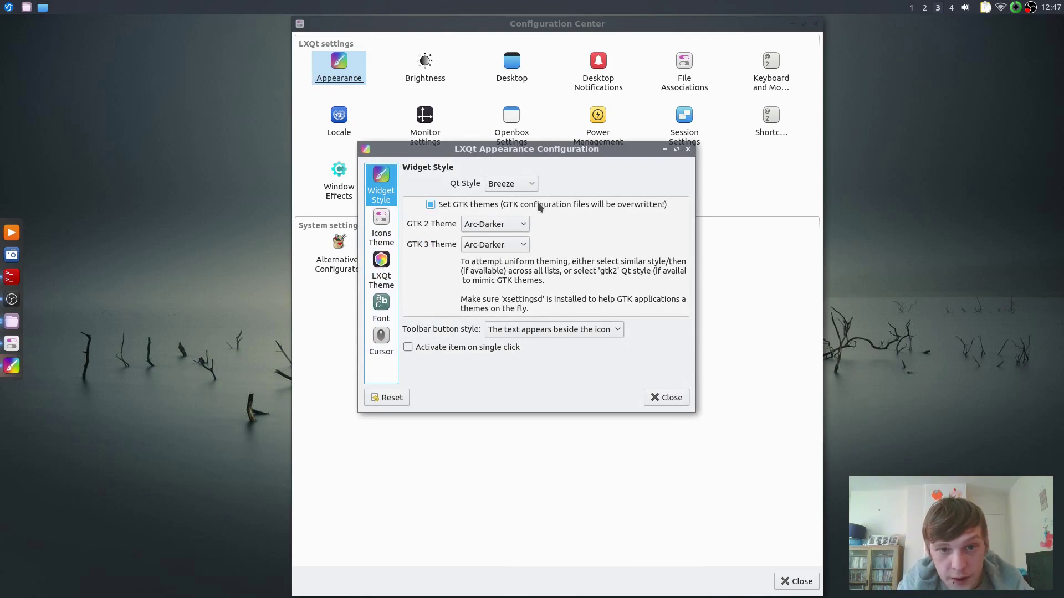
{"action": "left_click", "coordinate": [687, 149]}
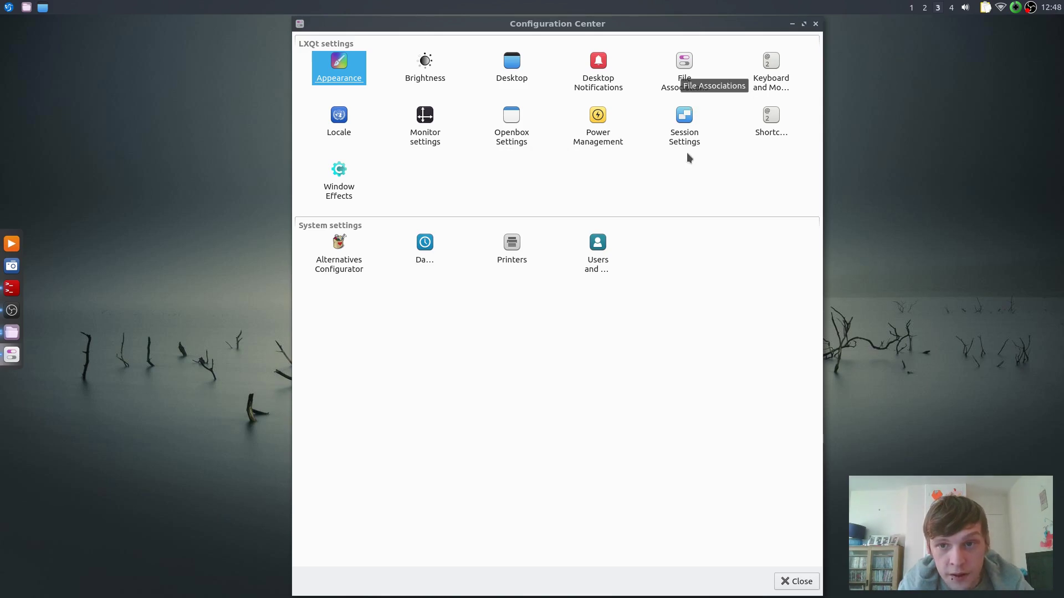
{"action": "left_click", "coordinate": [690, 81]}
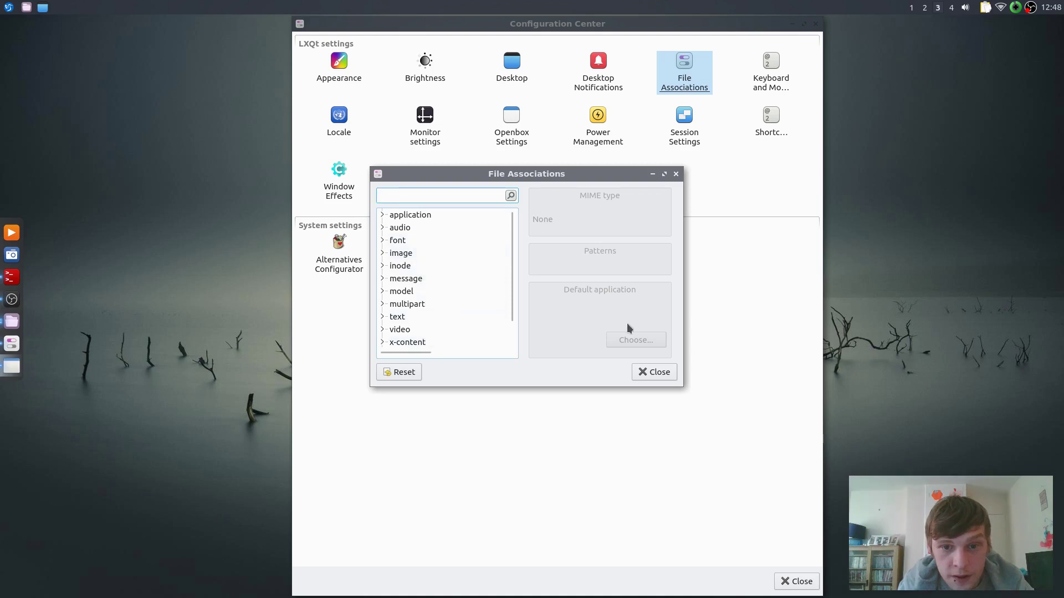
{"action": "left_click", "coordinate": [656, 372]}
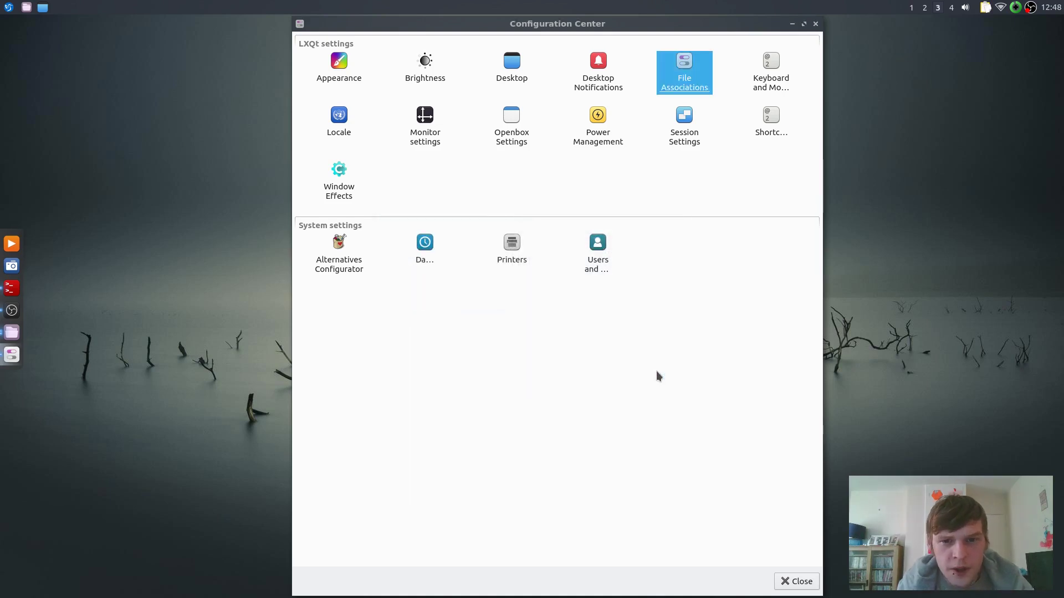
{"action": "left_click", "coordinate": [815, 27]}
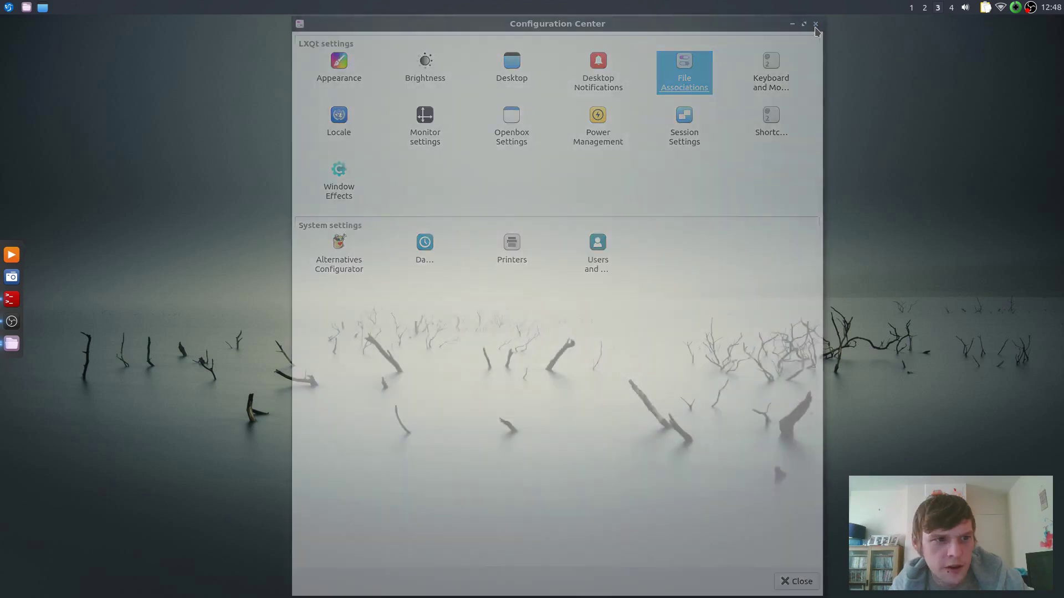
{"action": "key", "text": "super"}
{"action": "type", "text": "def"}
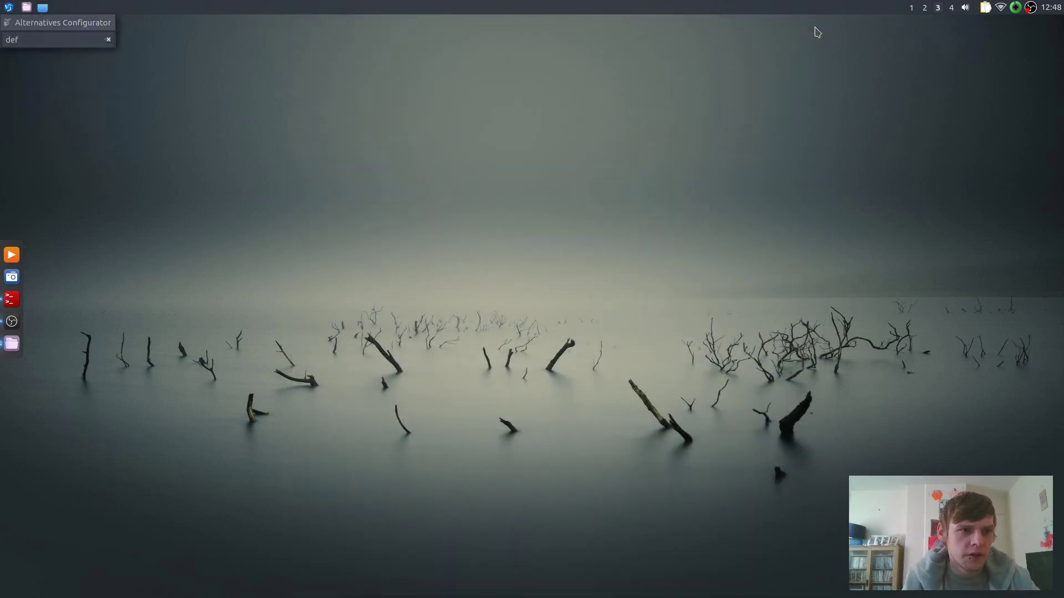
{"action": "key", "text": "Return"}
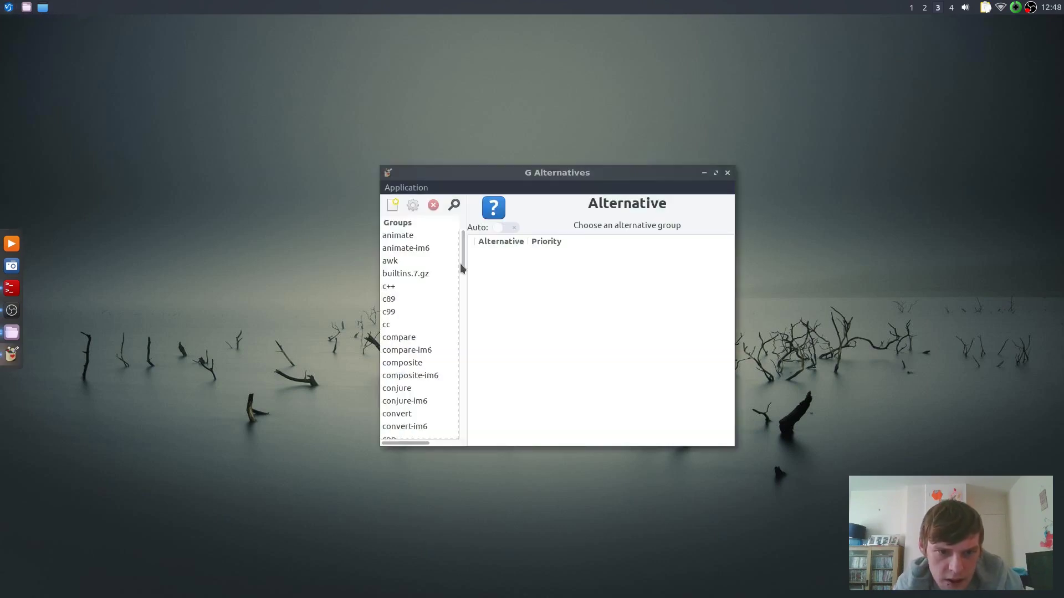
{"action": "left_click", "coordinate": [414, 187]}
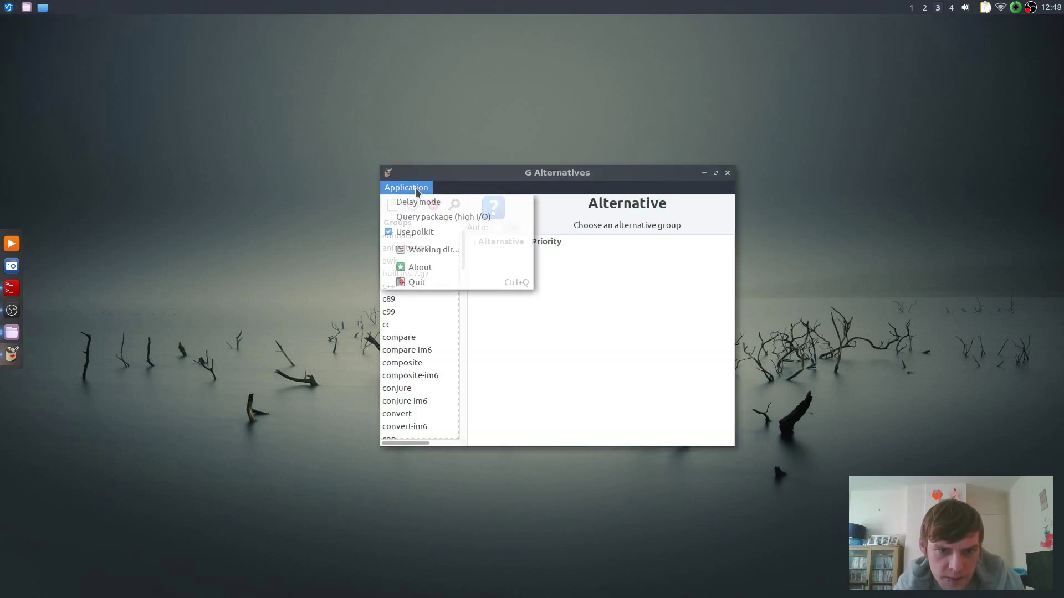
{"action": "left_click", "coordinate": [480, 187]}
{"action": "scroll", "coordinate": [411, 292], "scroll_direction": "down", "scroll_amount": 20}
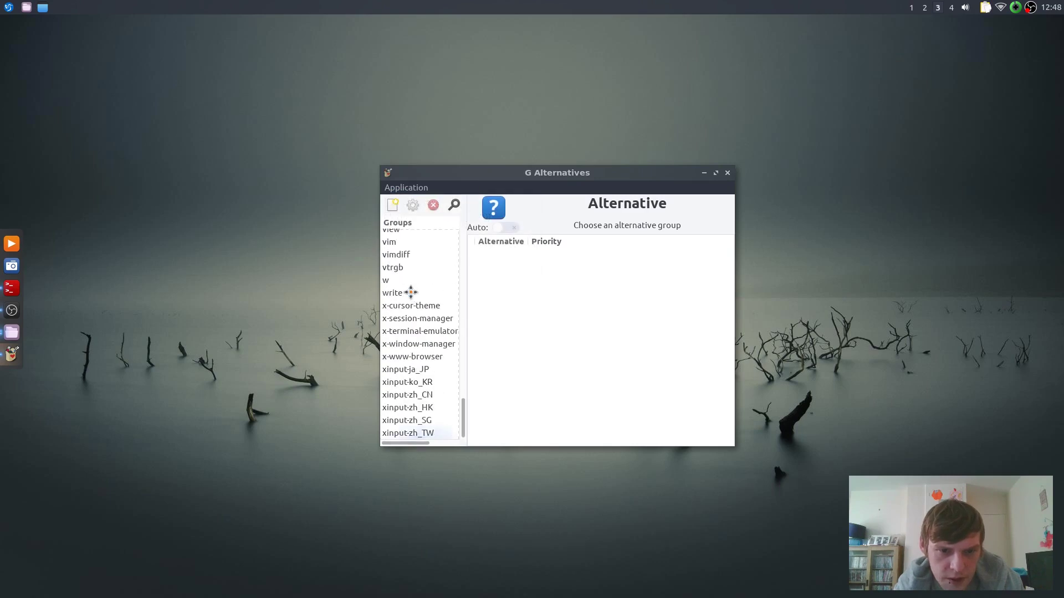
{"action": "scroll", "coordinate": [411, 292], "scroll_direction": "up", "scroll_amount": 4}
{"action": "scroll", "coordinate": [411, 293], "scroll_direction": "right", "scroll_amount": 1}
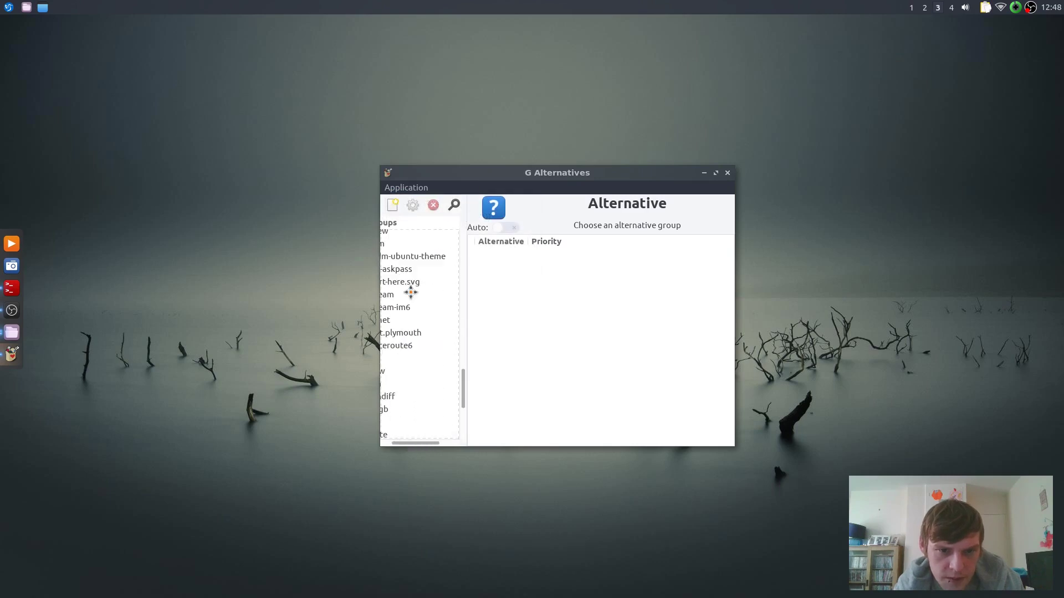
{"action": "left_click", "coordinate": [729, 173]}
- Navigate the main menu by keyboard to Preferences > LXQt settings > LXQt Configuration Center and launch it
{"action": "key", "text": "super"}
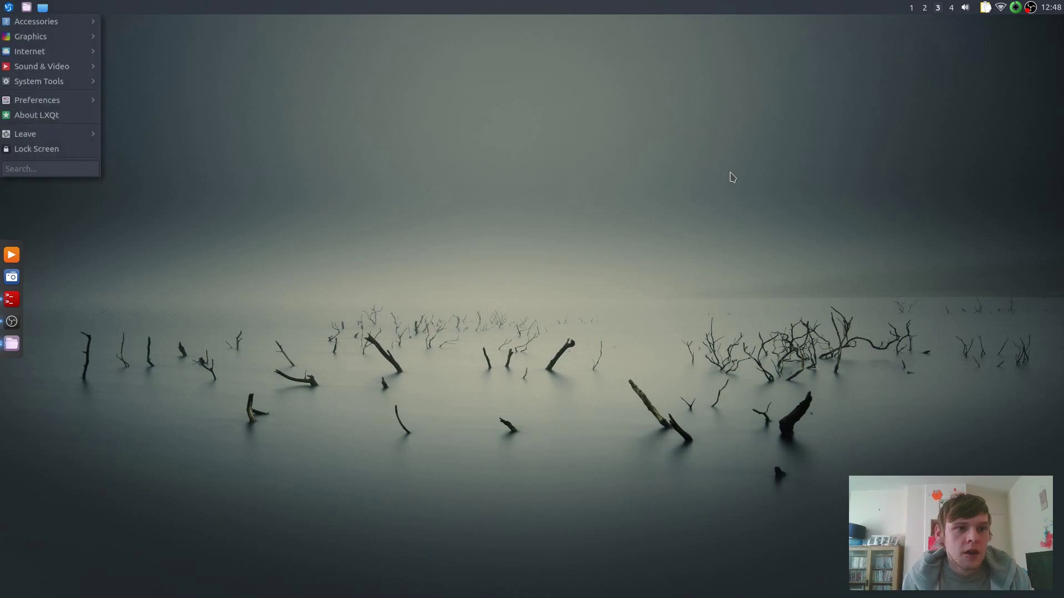
{"action": "key", "text": "Down"}
{"action": "key", "text": "Down"}
{"action": "key", "text": "Down"}
{"action": "key", "text": "Down"}
{"action": "key", "text": "Down"}
{"action": "key", "text": "Down"}
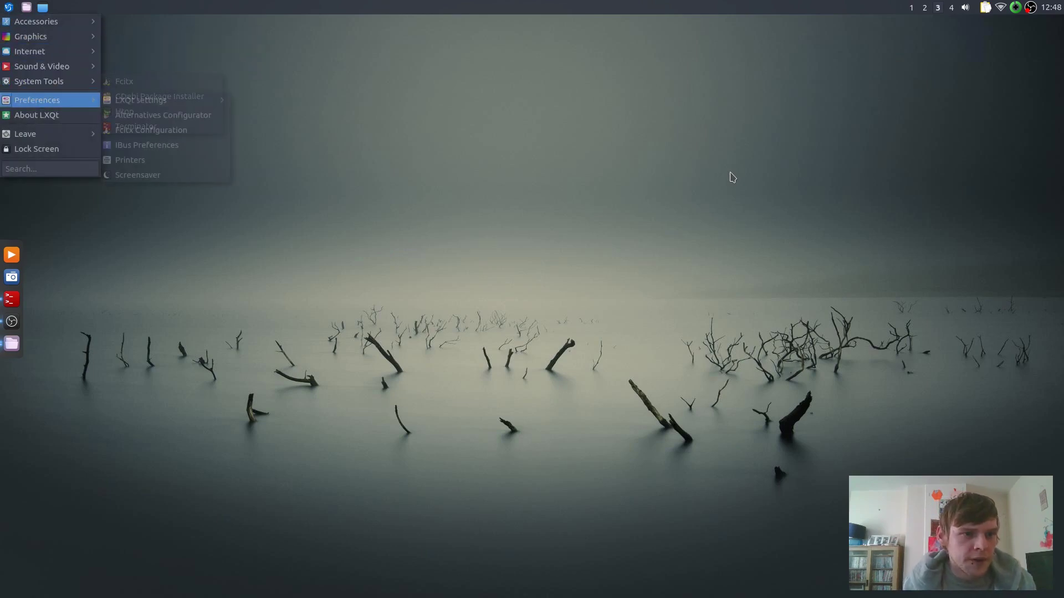
{"action": "key", "text": "Right"}
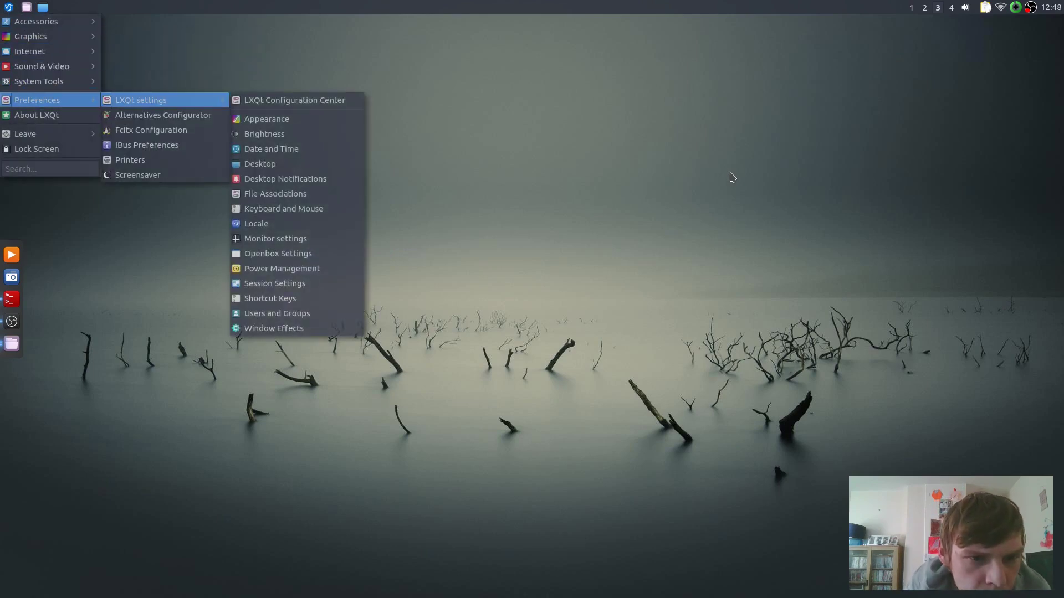
{"action": "key", "text": "Right"}
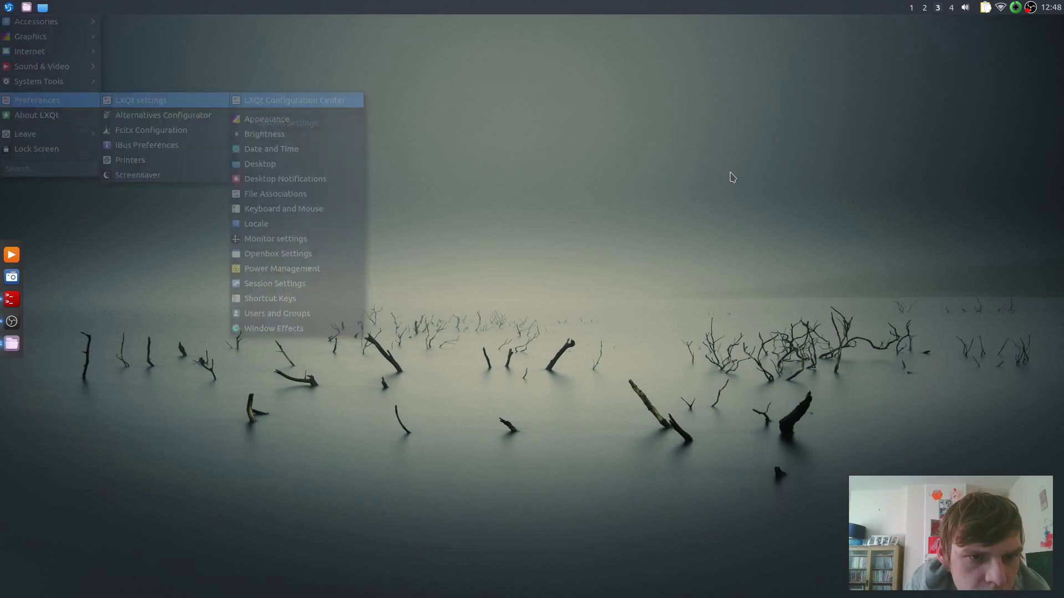
{"action": "key", "text": "Return"}
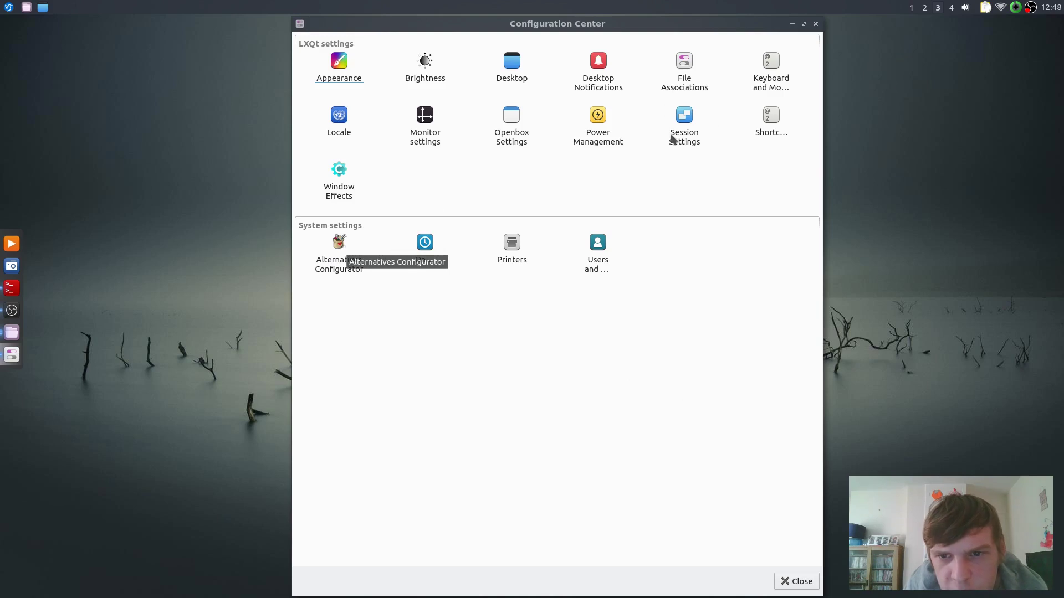
- In Session Settings > Default Applications, set the terminal to terminator
{"action": "left_click", "coordinate": [687, 146]}
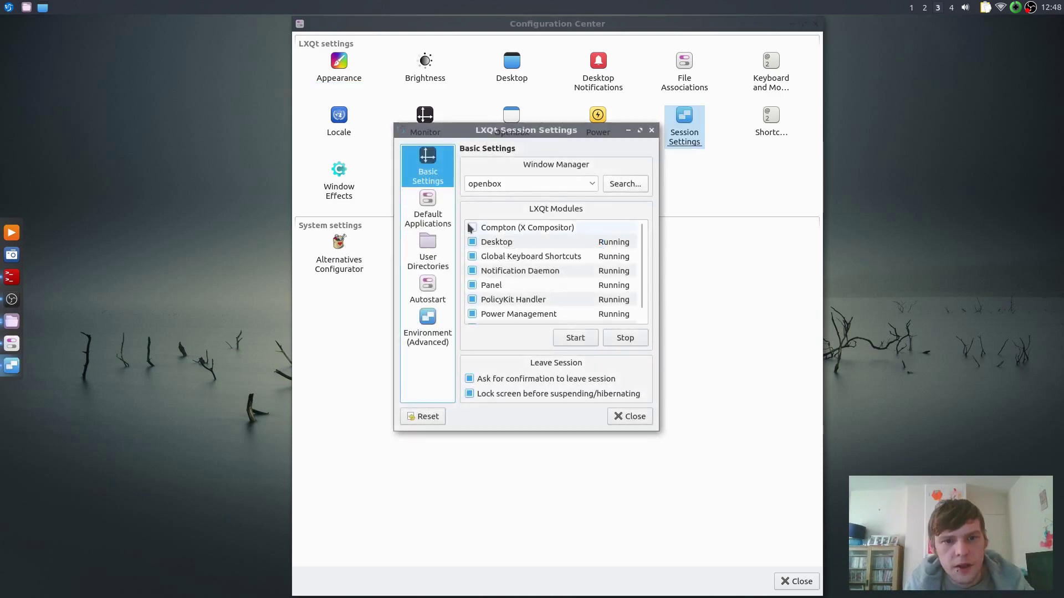
{"action": "left_click", "coordinate": [428, 208]}
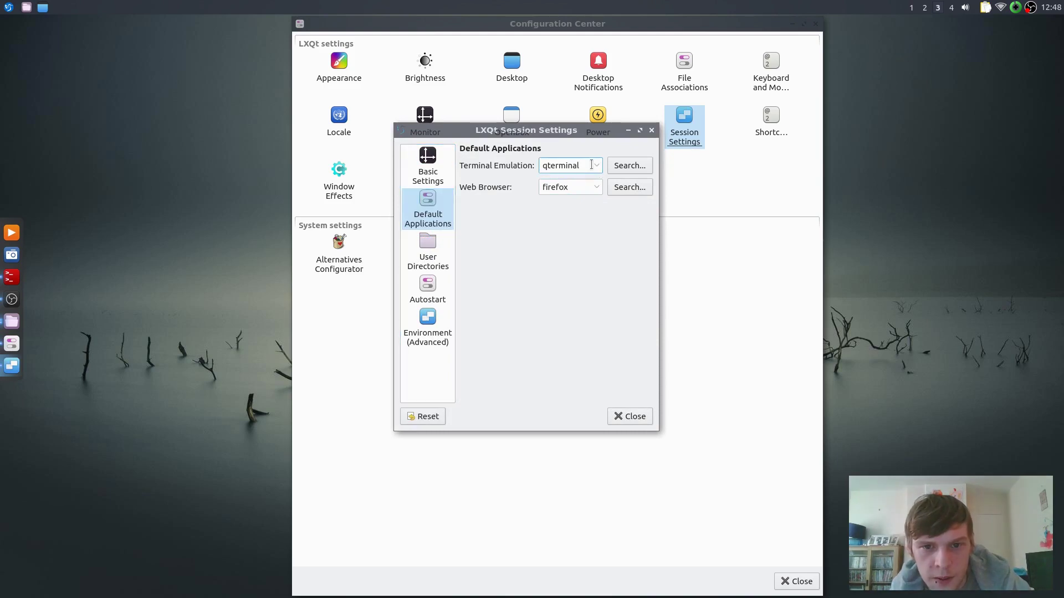
{"action": "left_click_drag", "start_coordinate": [587, 166], "coordinate": [513, 166]}
{"action": "type", "text": "ter"}
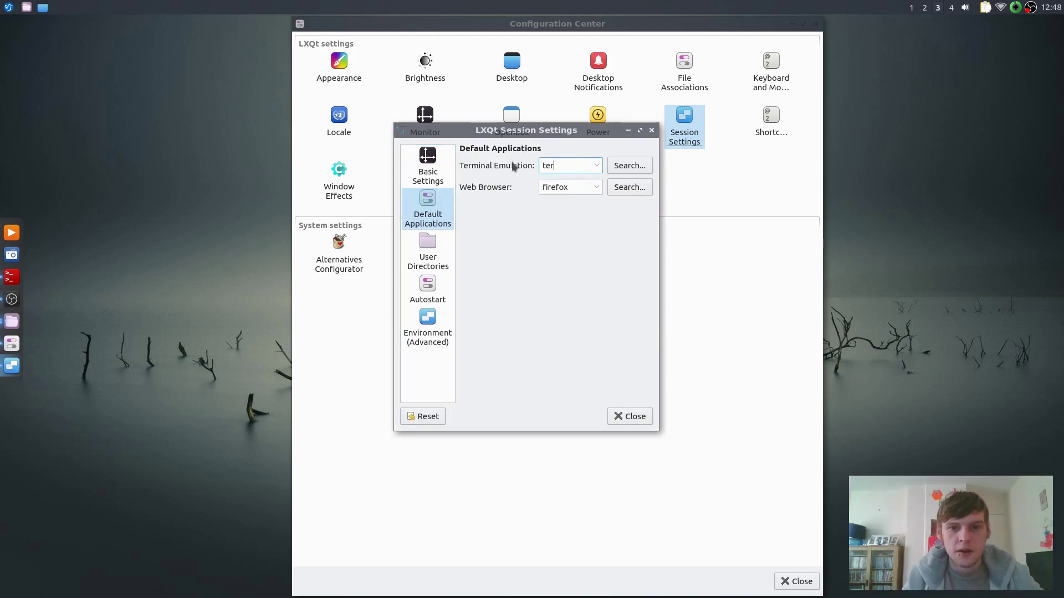
{"action": "type", "text": "minator"}
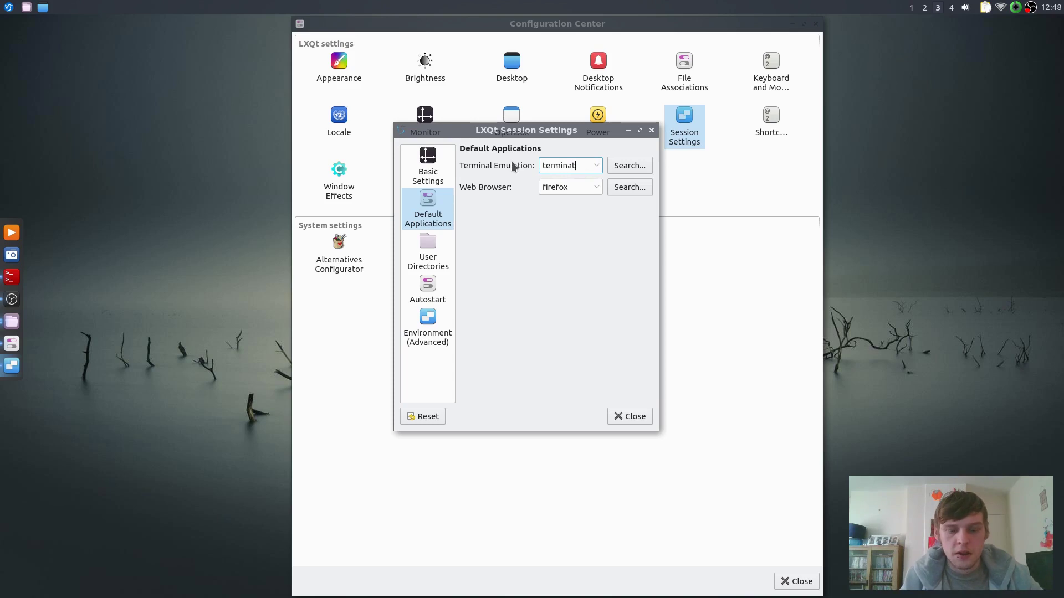
- Choose /usr/bin/google-chrome-stable as the default web browser
{"action": "left_click", "coordinate": [597, 186]}
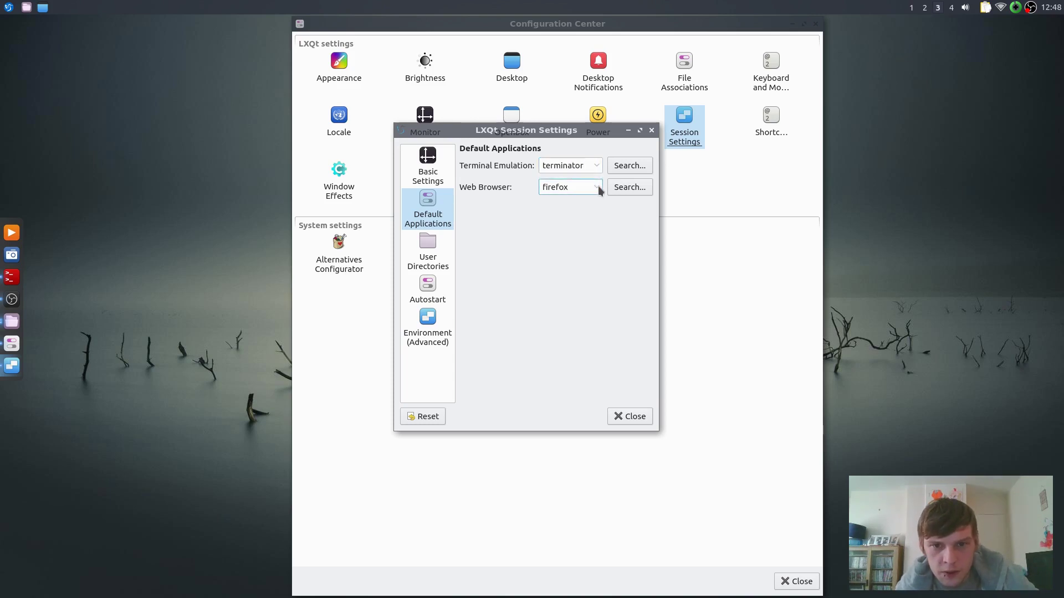
{"action": "left_click", "coordinate": [628, 187]}
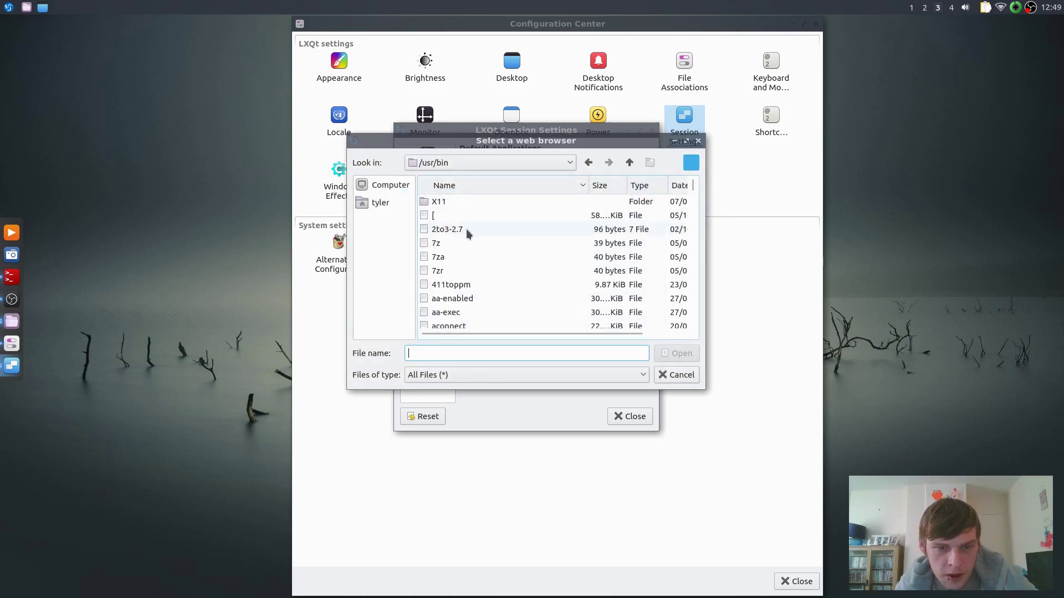
{"action": "scroll", "coordinate": [466, 229], "scroll_direction": "down", "scroll_amount": 20}
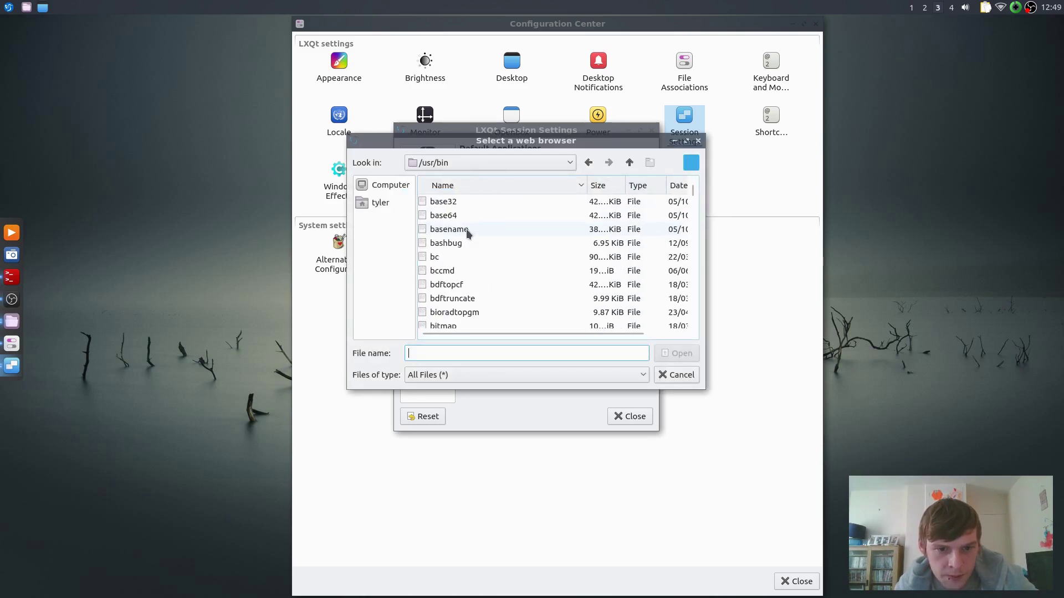
{"action": "scroll", "coordinate": [466, 228], "scroll_direction": "down", "scroll_amount": 10}
{"action": "left_click", "coordinate": [467, 228]}
{"action": "type", "text": "go"}
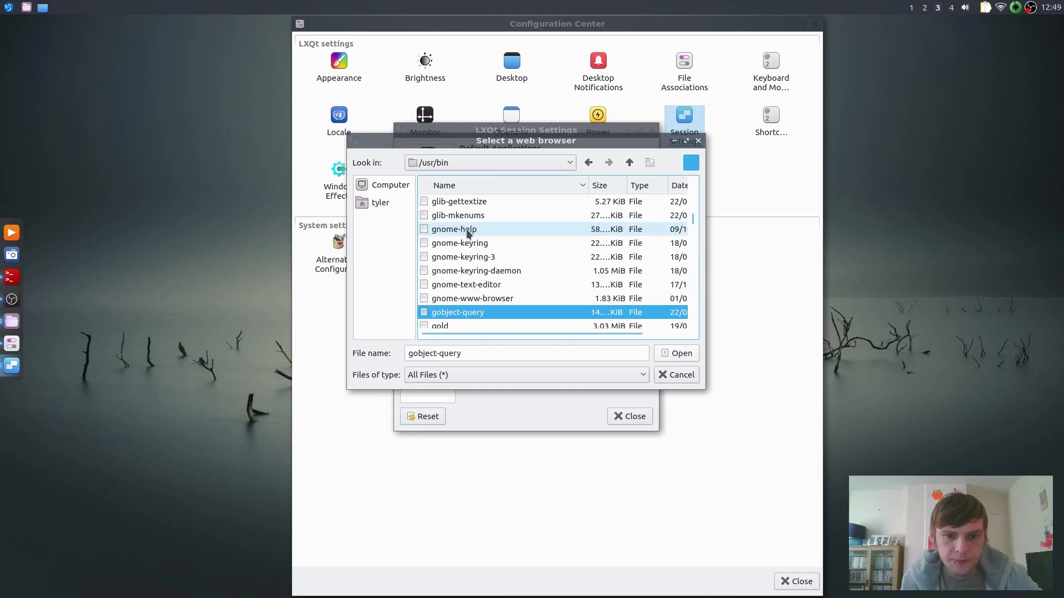
{"action": "type", "text": "o"}
{"action": "left_click", "coordinate": [478, 326]}
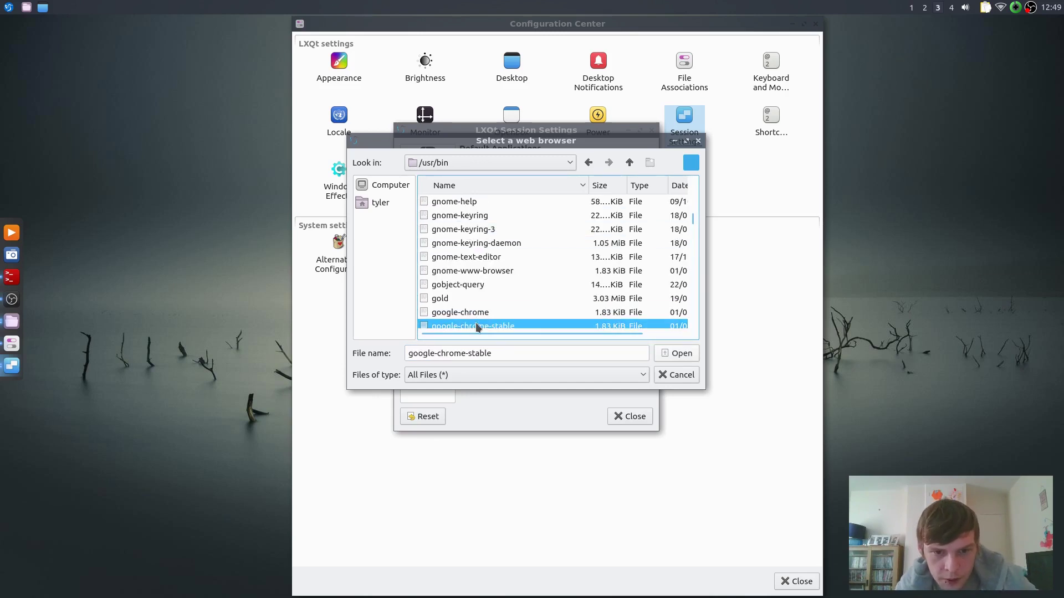
{"action": "left_click", "coordinate": [683, 358]}
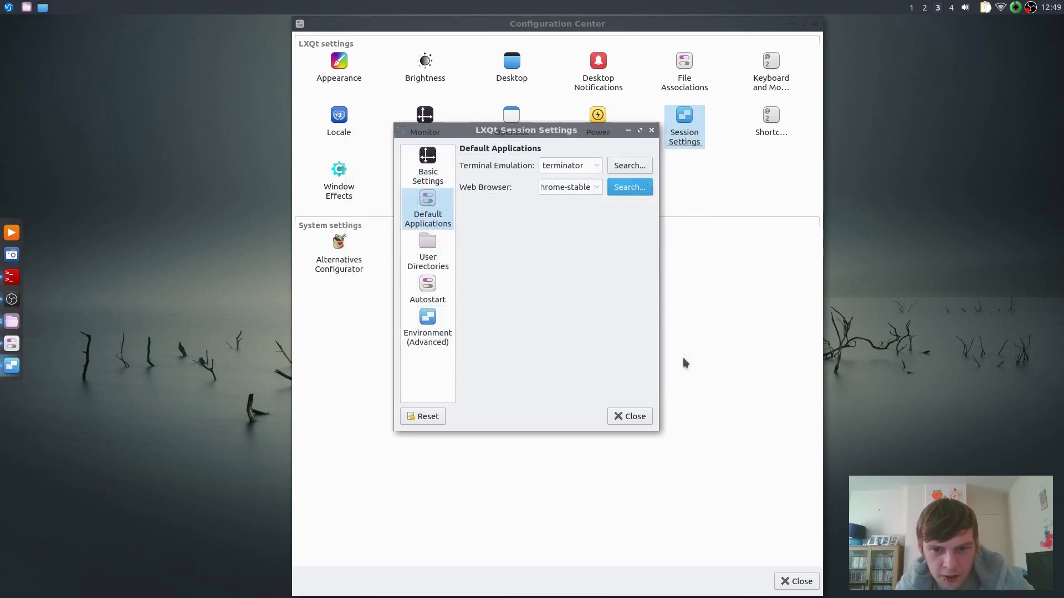
- Close Session Settings, acknowledge the restart-required notice and close the Configuration Center
{"action": "left_click", "coordinate": [624, 413]}
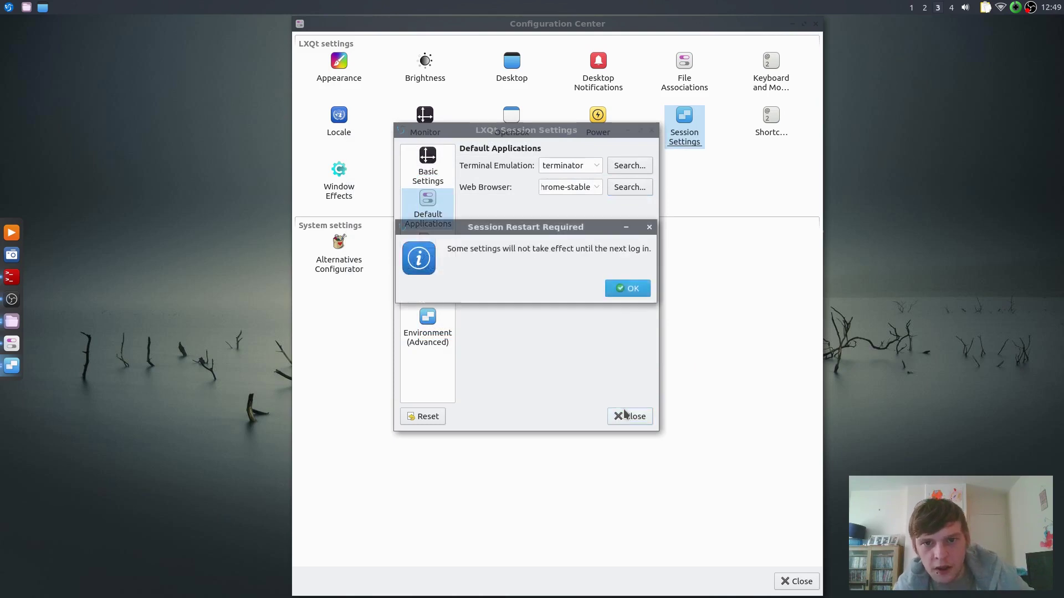
{"action": "left_click", "coordinate": [629, 289]}
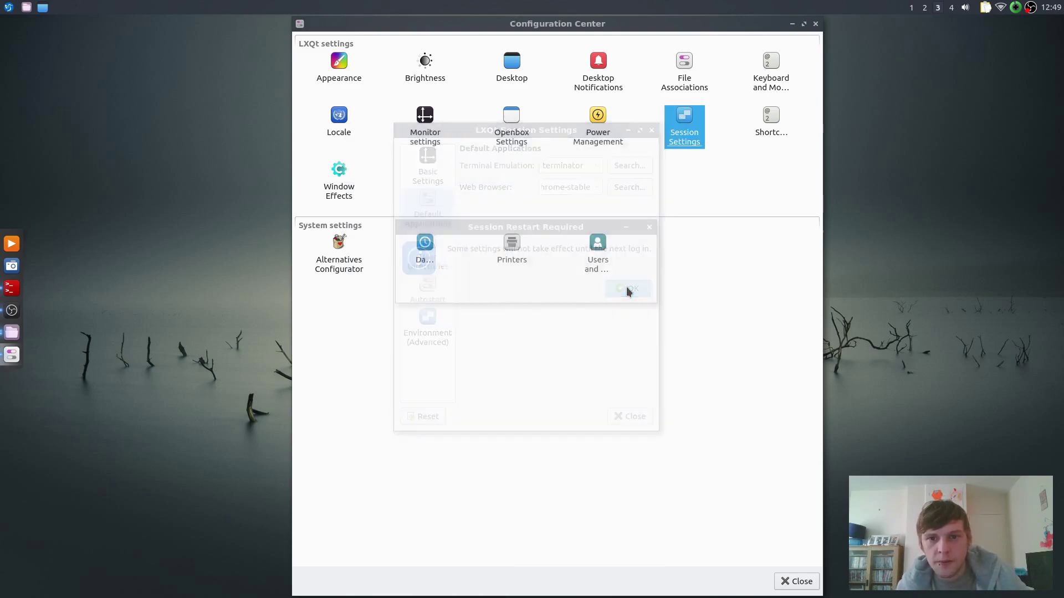
{"action": "left_click", "coordinate": [815, 24]}
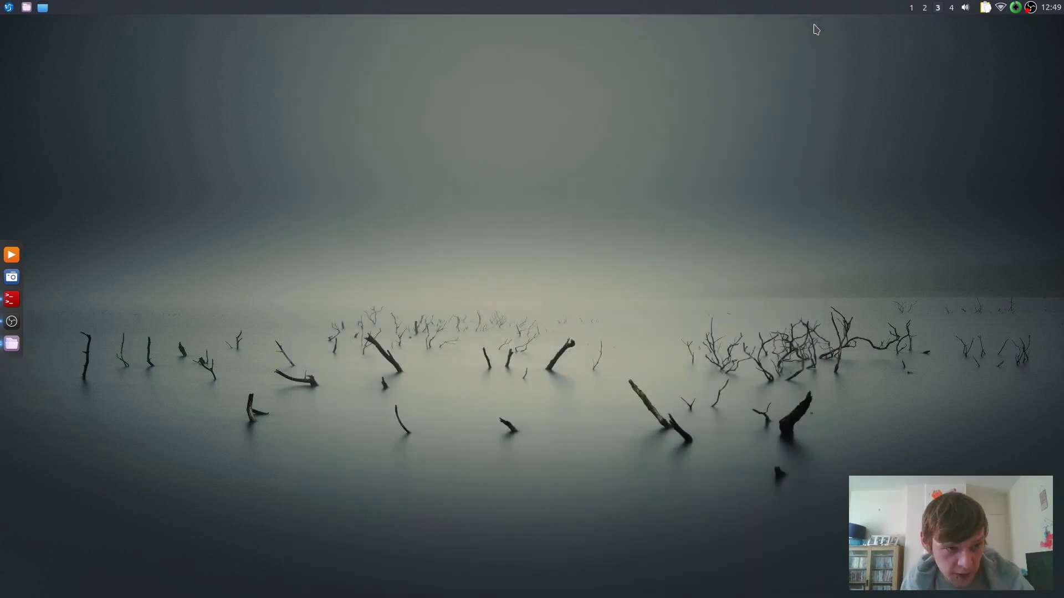
{"action": "key", "text": "ctrl+F3"}
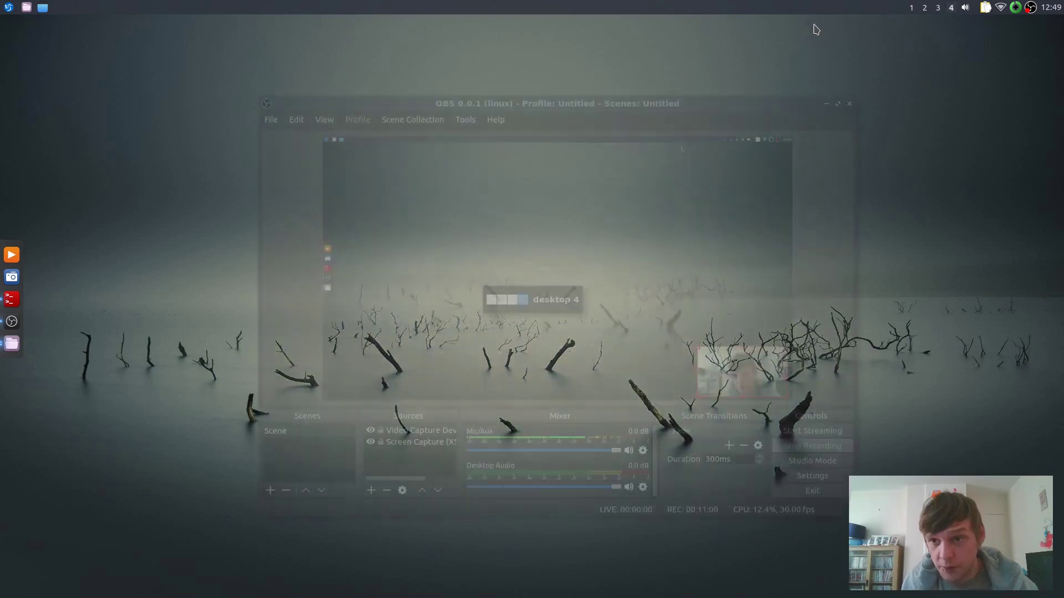
{"action": "key", "text": "ctrl+F2"}
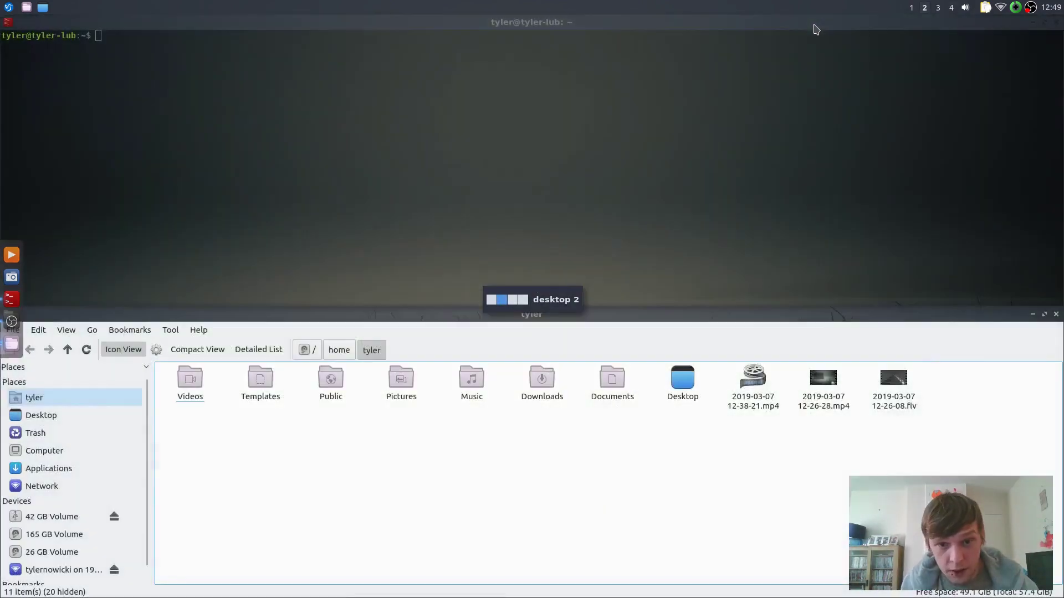
{"action": "key", "text": "ctrl+F3"}
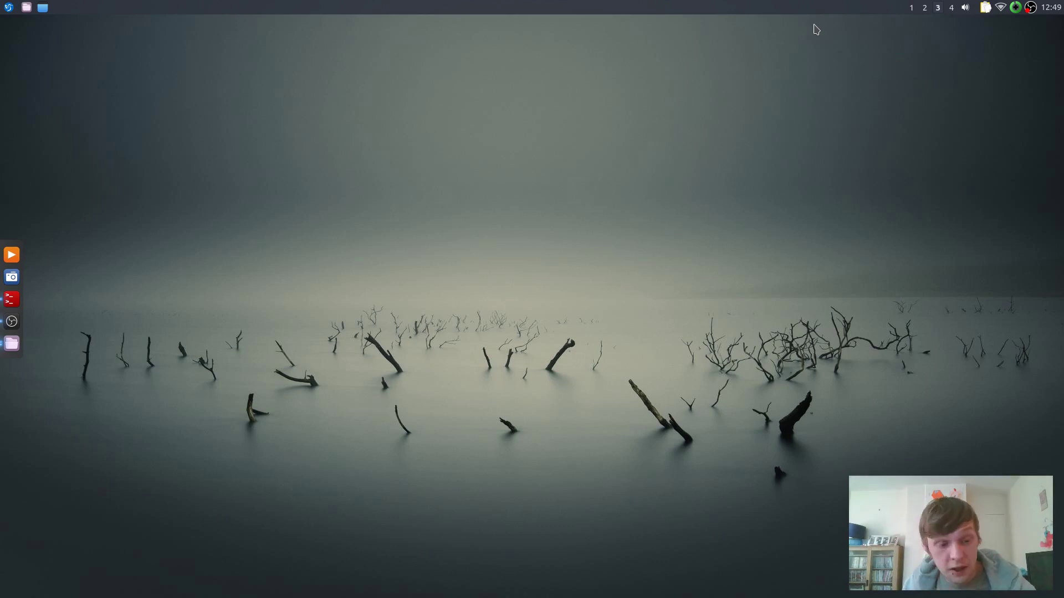
- Arrow through the Accessories and Preferences menus to compton, then close and reopen the menu with Alt+F1
{"action": "key", "text": "super"}
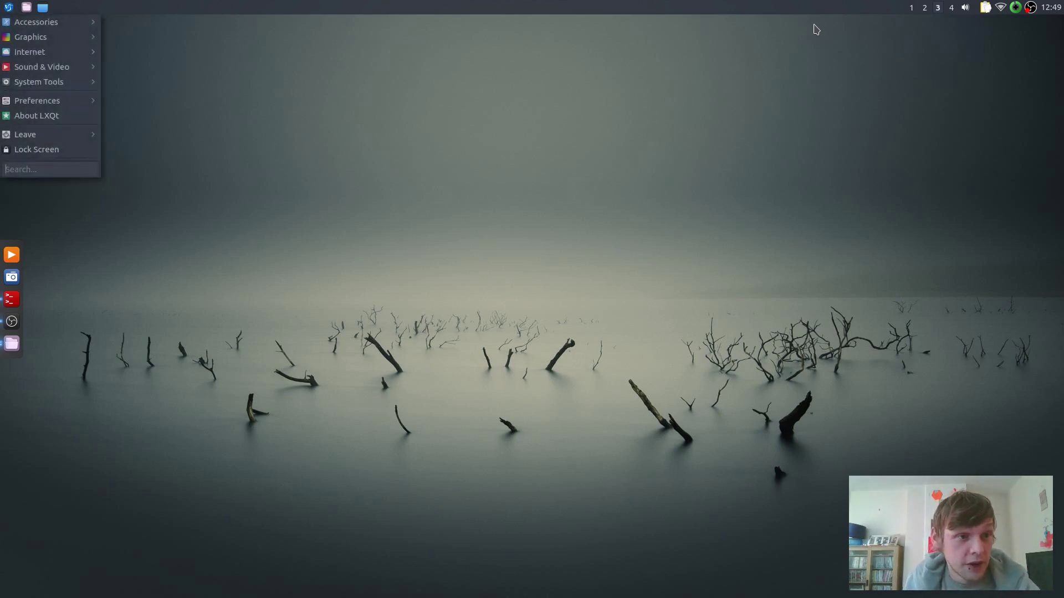
{"action": "key", "text": "Down"}
{"action": "key", "text": "Right"}
{"action": "key", "text": "Down"}
{"action": "key", "text": "Up"}
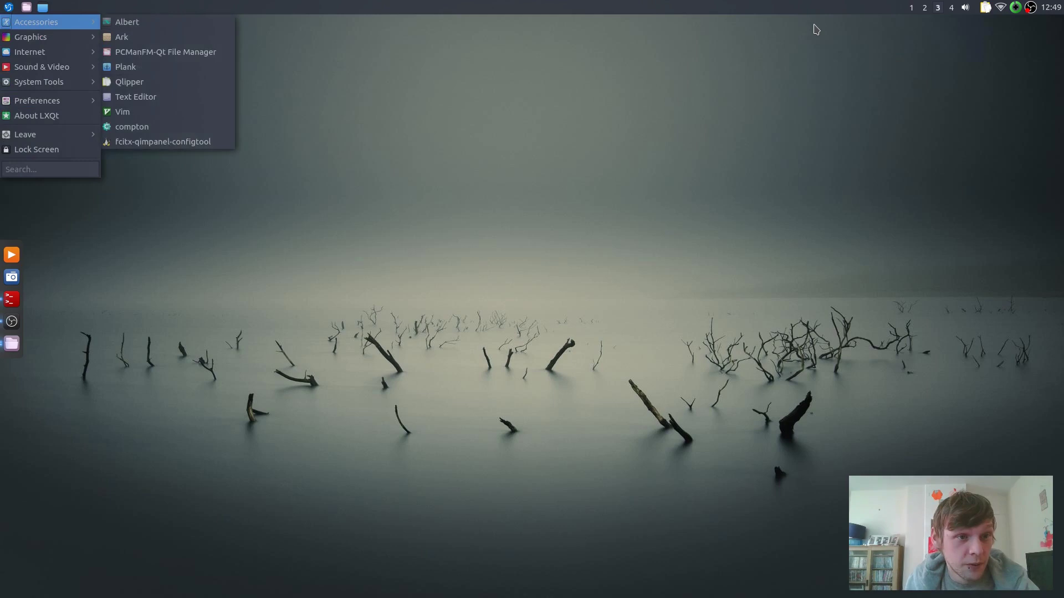
{"action": "key", "text": "Down"}
{"action": "key", "text": "Down"}
{"action": "key", "text": "Down"}
{"action": "key", "text": "Down"}
{"action": "key", "text": "Down"}
{"action": "key", "text": "Up"}
{"action": "key", "text": "Up"}
{"action": "key", "text": "Up"}
{"action": "key", "text": "Up"}
{"action": "key", "text": "Up"}
{"action": "key", "text": "Right"}
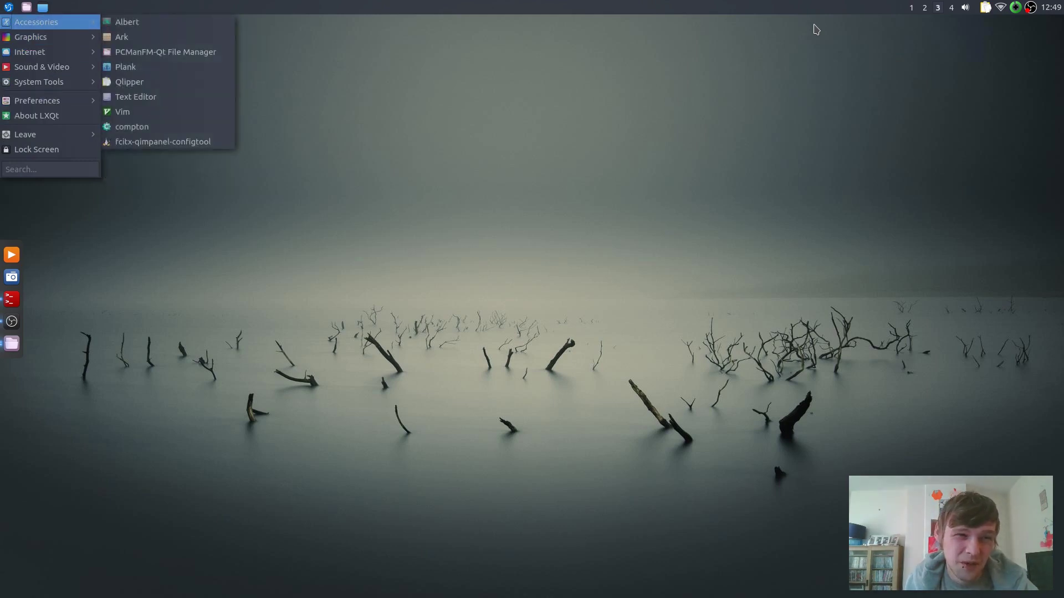
{"action": "key", "text": "Down"}
{"action": "key", "text": "Down"}
{"action": "key", "text": "Down"}
{"action": "key", "text": "Down"}
{"action": "key", "text": "Down"}
{"action": "key", "text": "Down"}
{"action": "key", "text": "Down"}
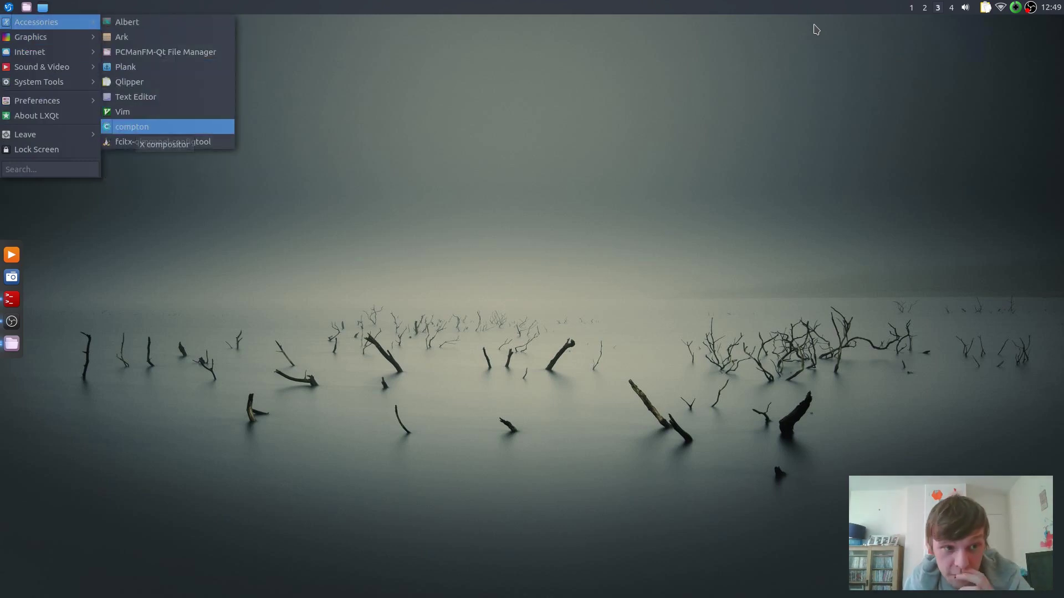
{"action": "key", "text": "Escape"}
{"action": "key", "text": "Escape"}
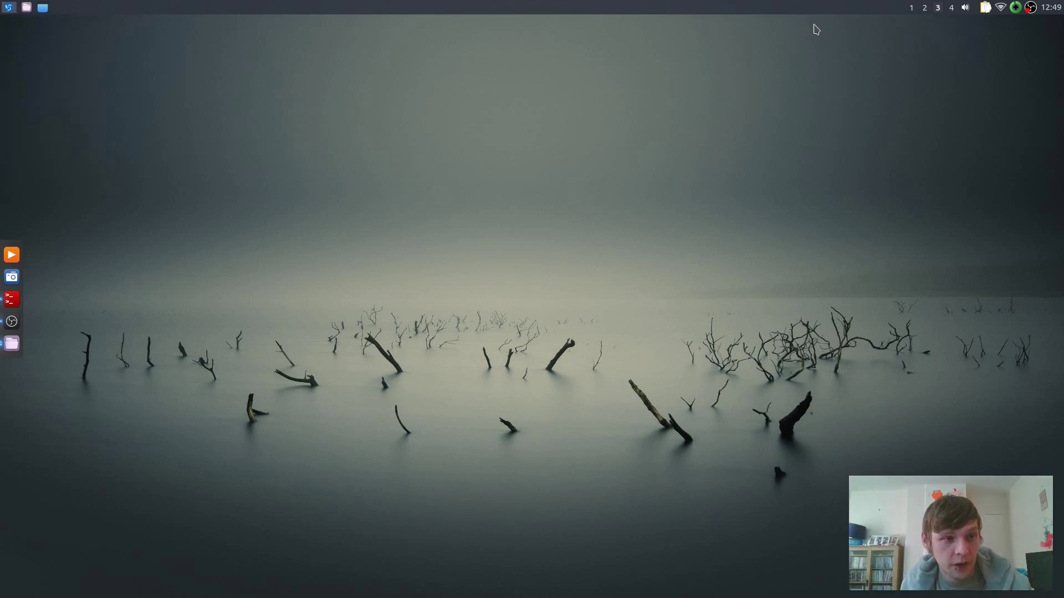
{"action": "key", "text": "alt+F1"}
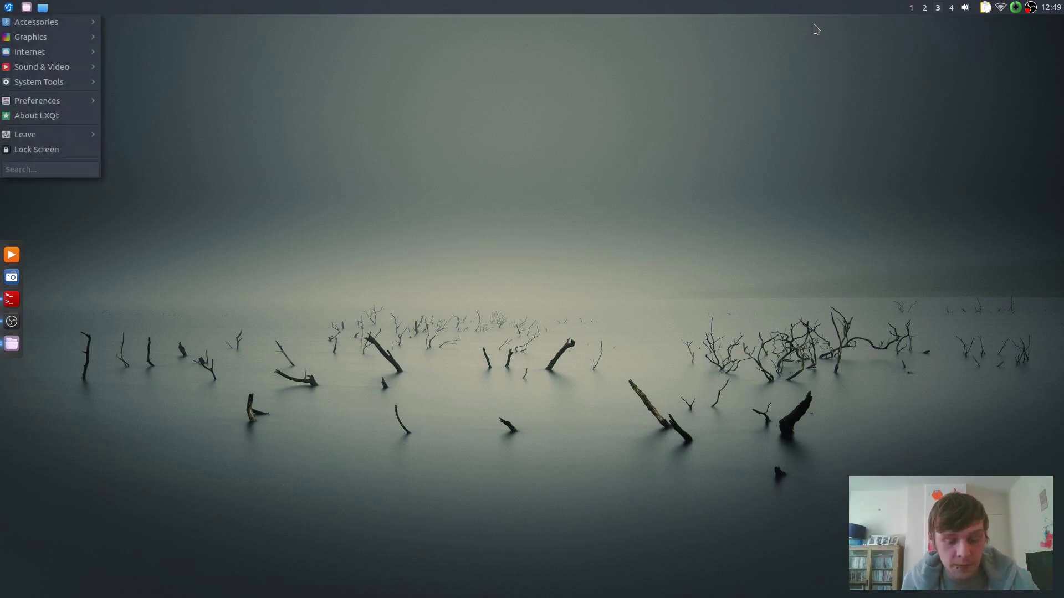
- Search the menu for 'sess' and launch LXQt Session Settings
{"action": "type", "text": "se"}
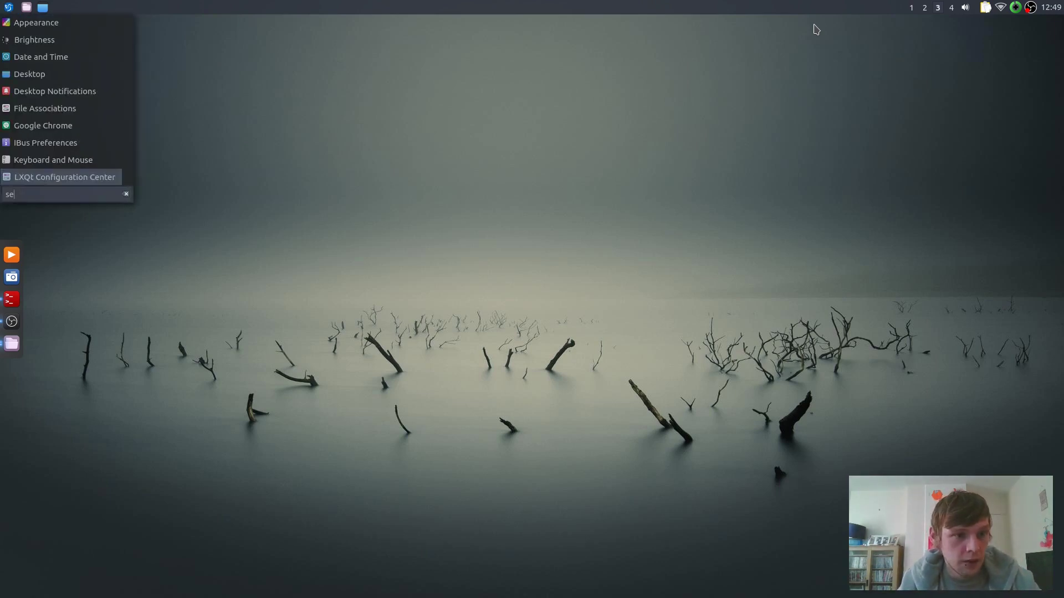
{"action": "key", "text": "BackSpace"}
{"action": "key", "text": "BackSpace"}
{"action": "type", "text": "sess"}
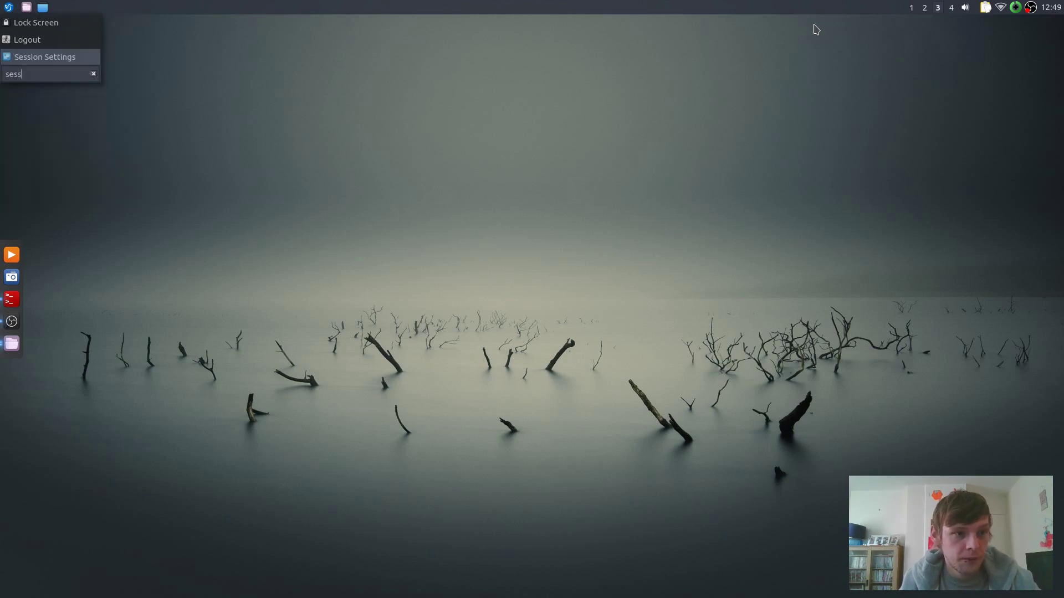
{"action": "key", "text": "Return"}
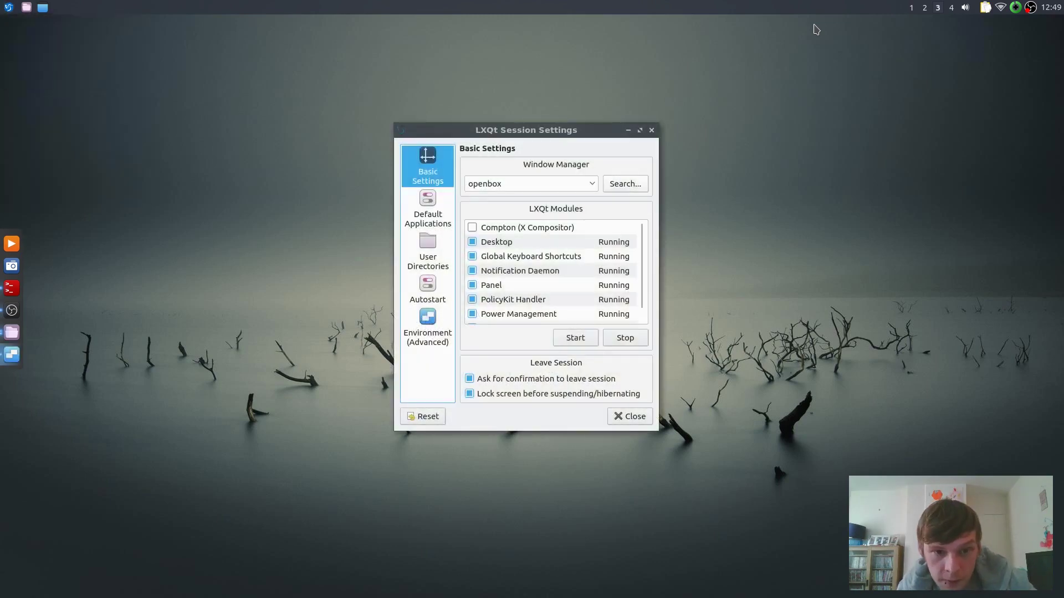
- Inspect the compton Autostart entry's command, accept it unchanged, and close Session Settings
{"action": "left_click", "coordinate": [427, 292]}
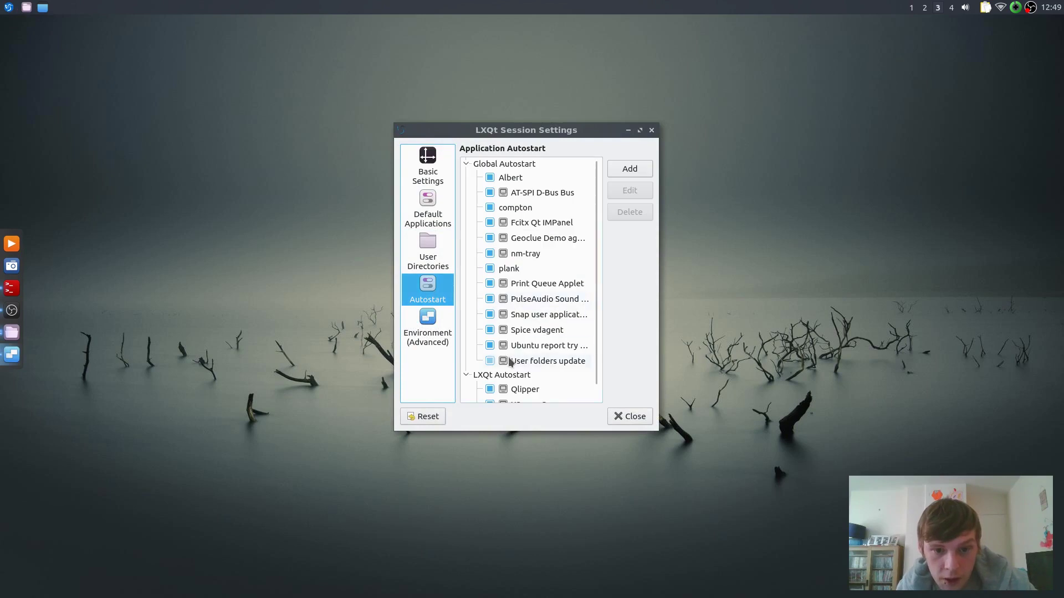
{"action": "left_click", "coordinate": [524, 210]}
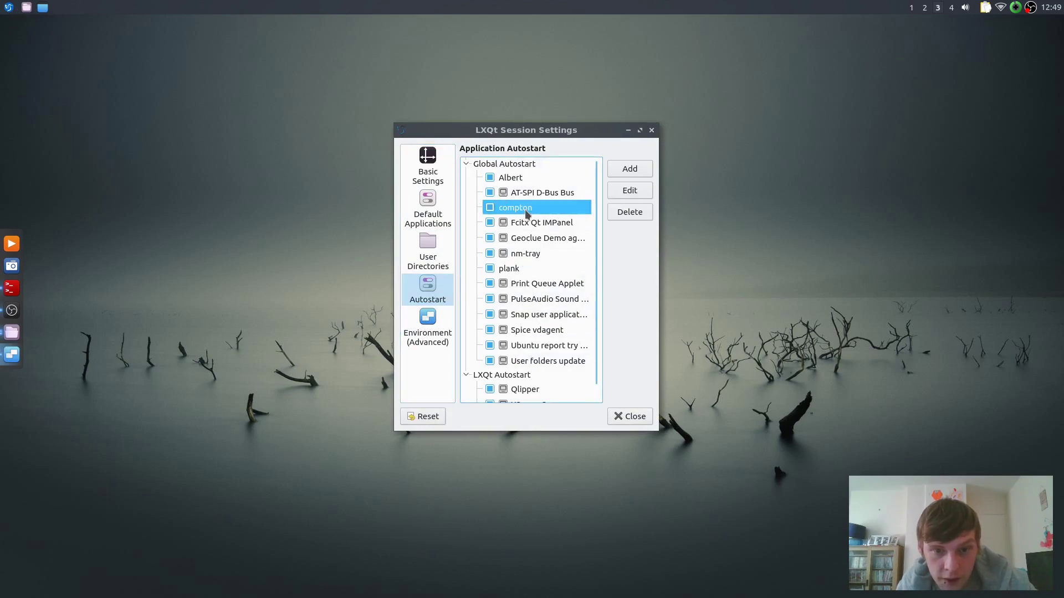
{"action": "left_click", "coordinate": [636, 197]}
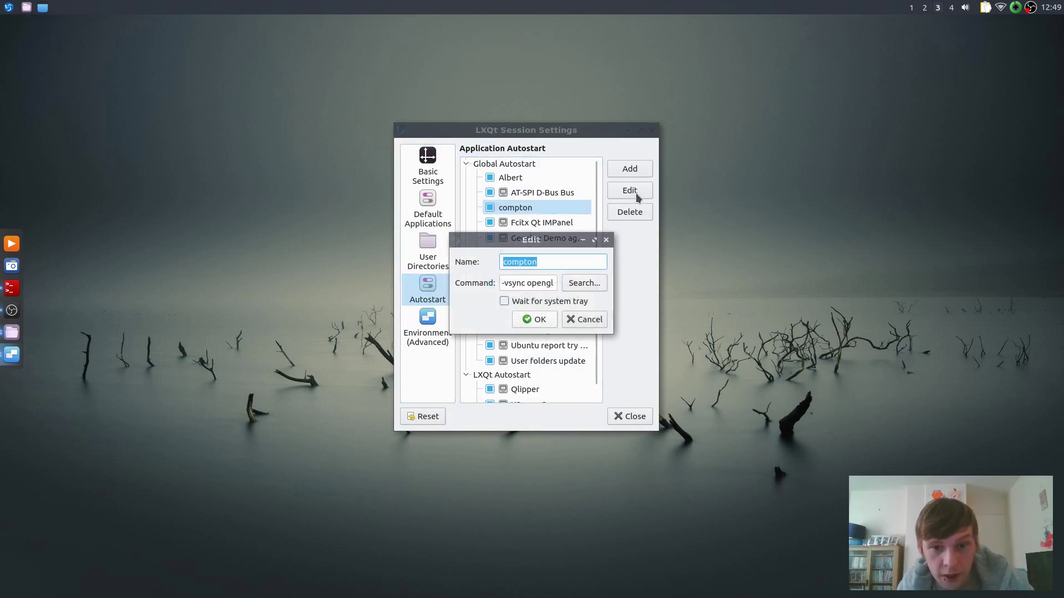
{"action": "key", "text": "Tab"}
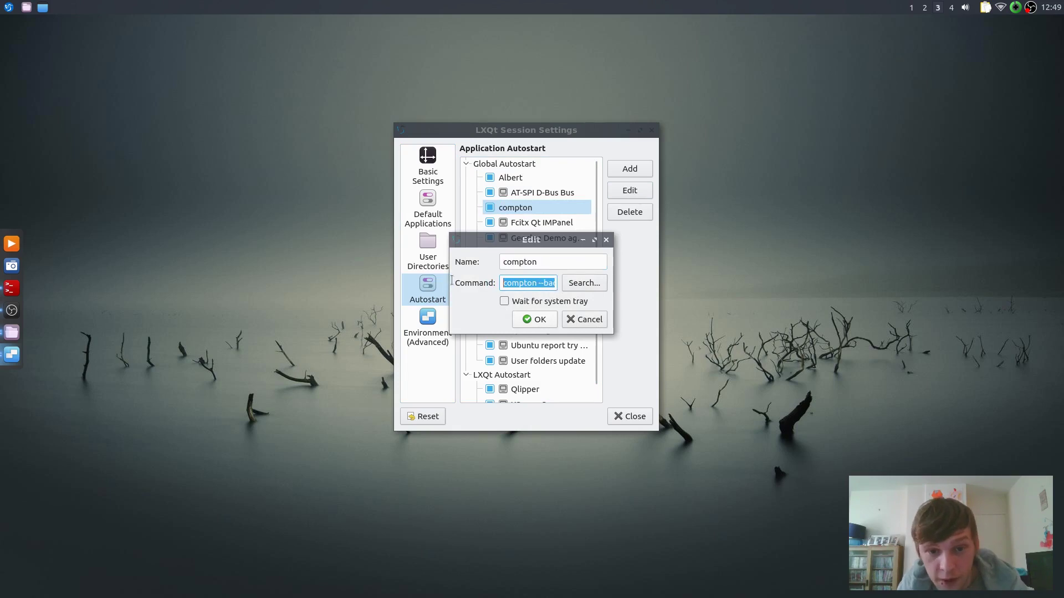
{"action": "left_click", "coordinate": [546, 321]}
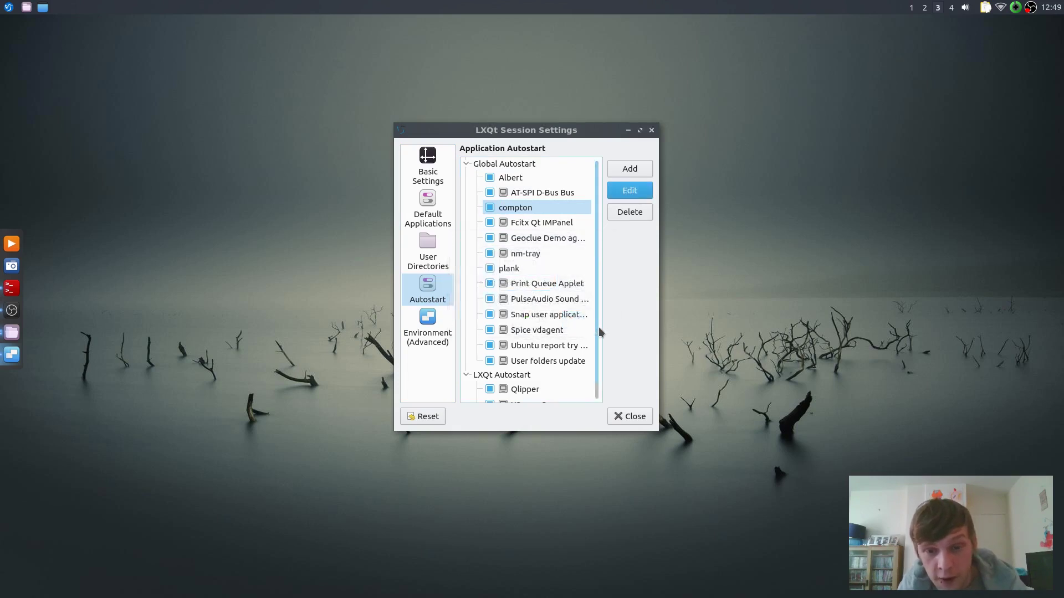
{"action": "left_click", "coordinate": [640, 422]}
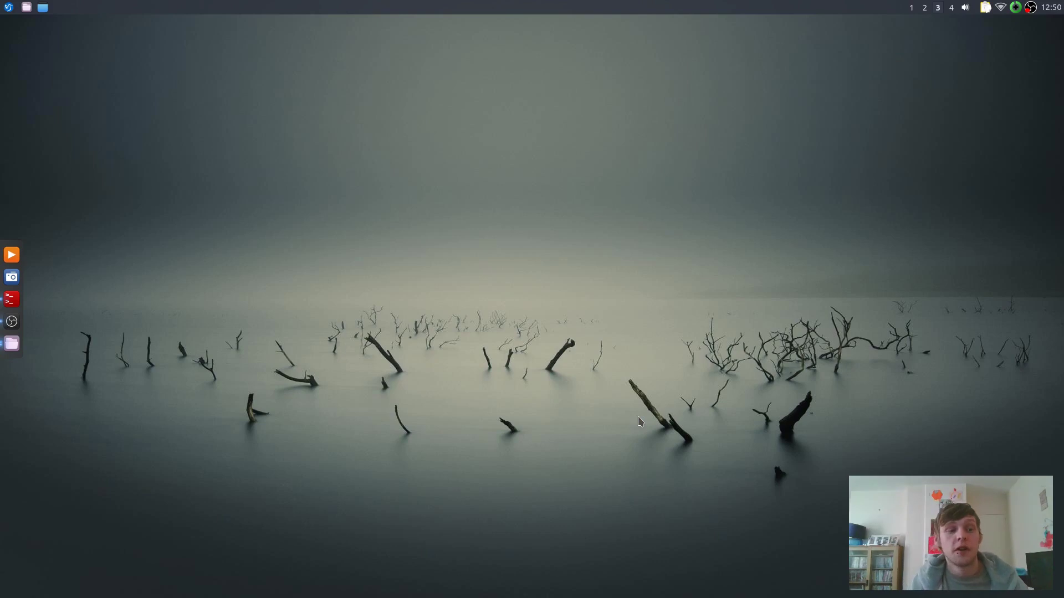